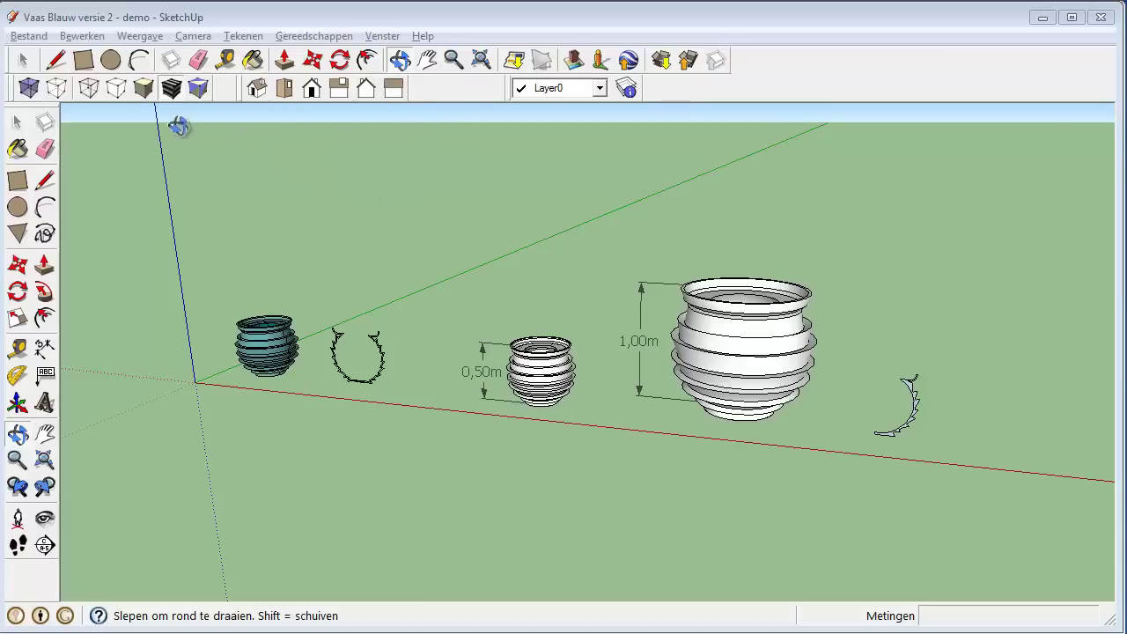
# - View the vases straight from the front, panned left to leave empty space on the right
pyautogui.click(139, 36)
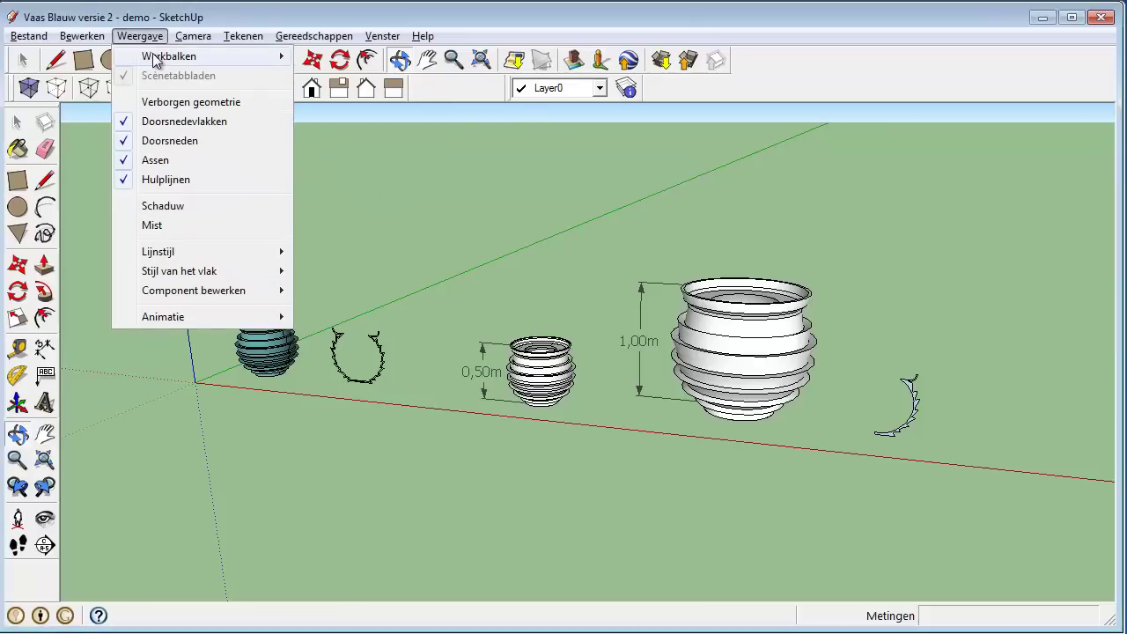
pyautogui.moveTo(169, 56)
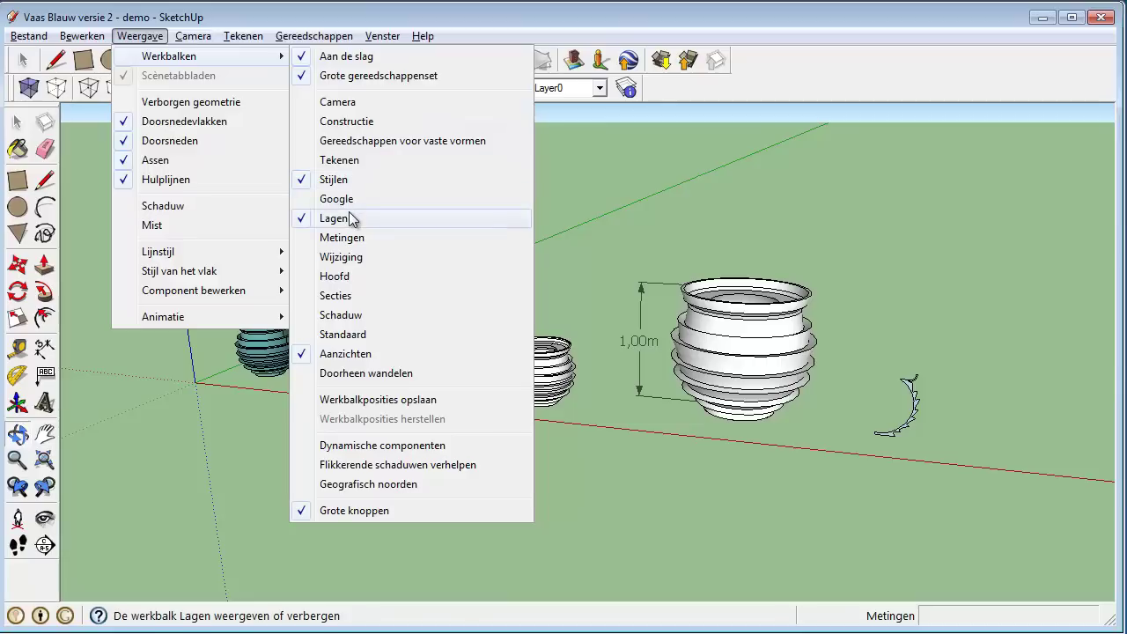
pyautogui.click(548, 310)
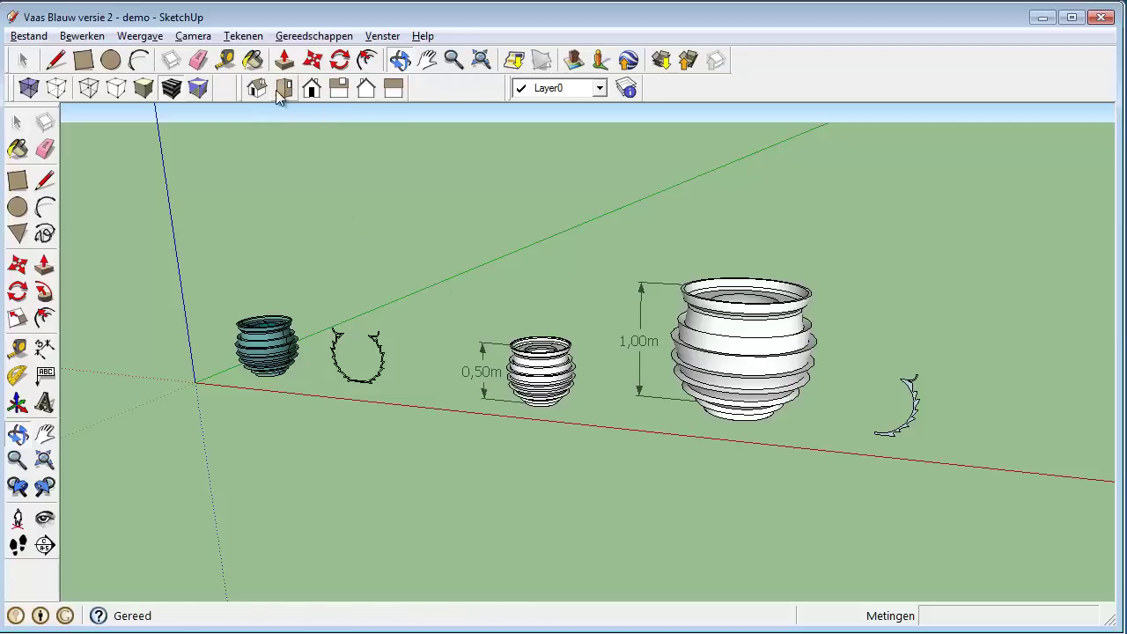
pyautogui.click(313, 89)
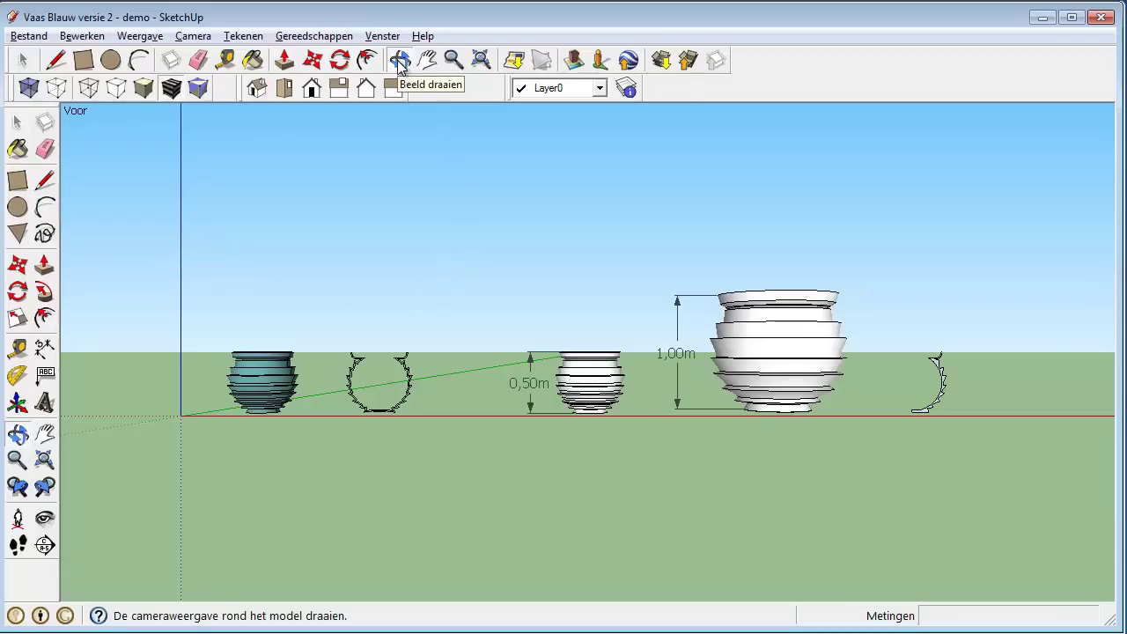
pyautogui.click(401, 63)
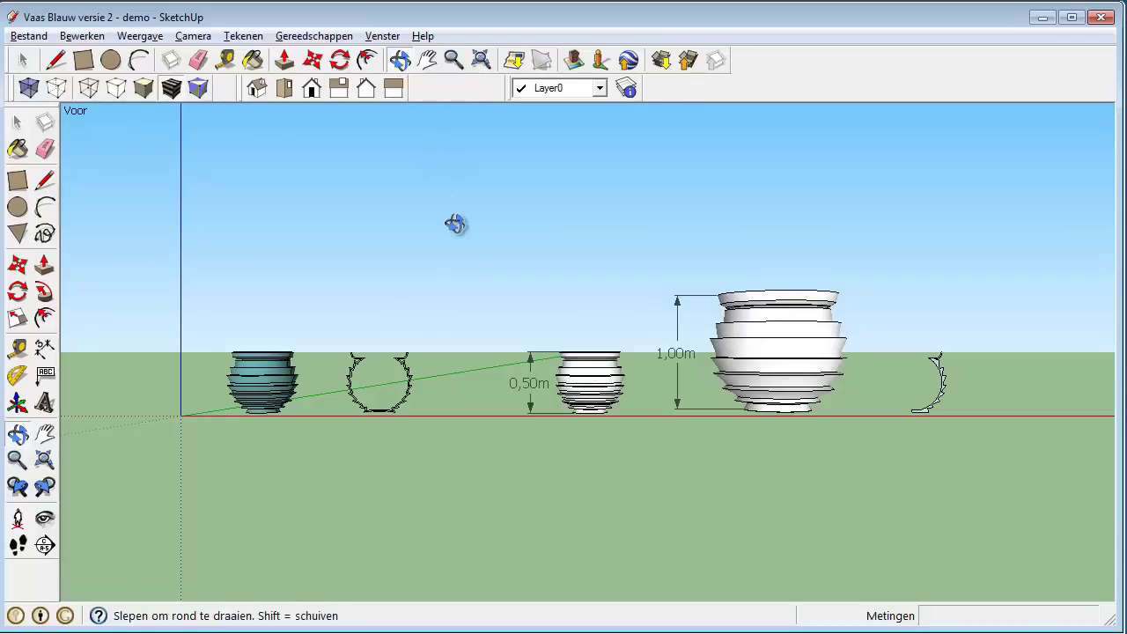
pyautogui.moveTo(455, 224)
pyautogui.mouseDown()
pyautogui.moveTo(469, 400)
pyautogui.moveTo(460, 220)
pyautogui.moveTo(466, 364)
pyautogui.mouseUp()
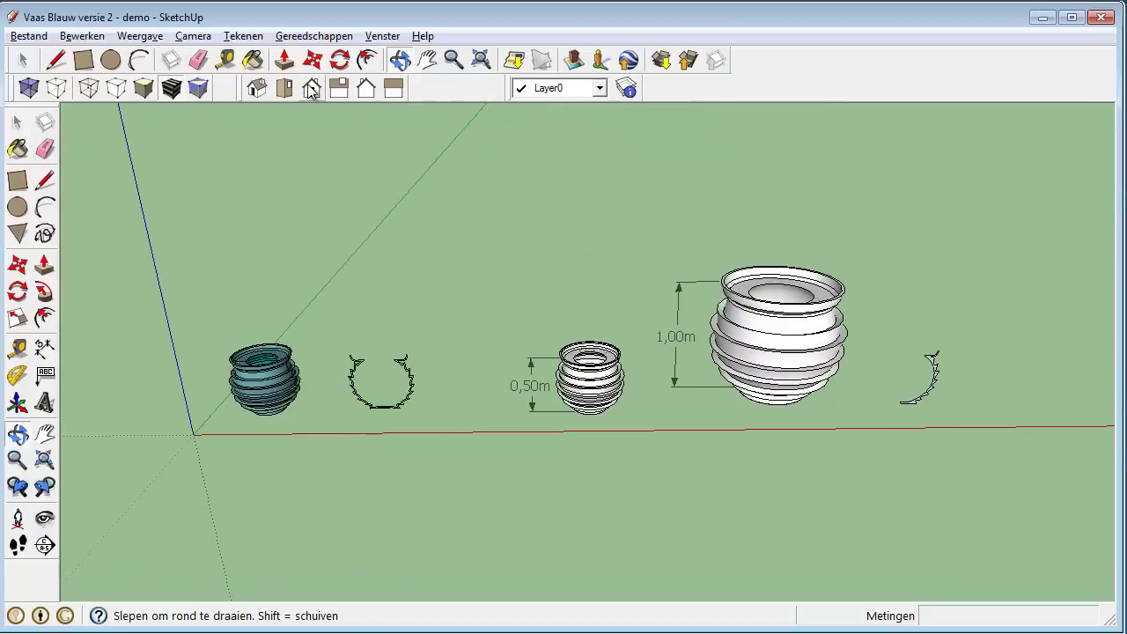
pyautogui.click(313, 88)
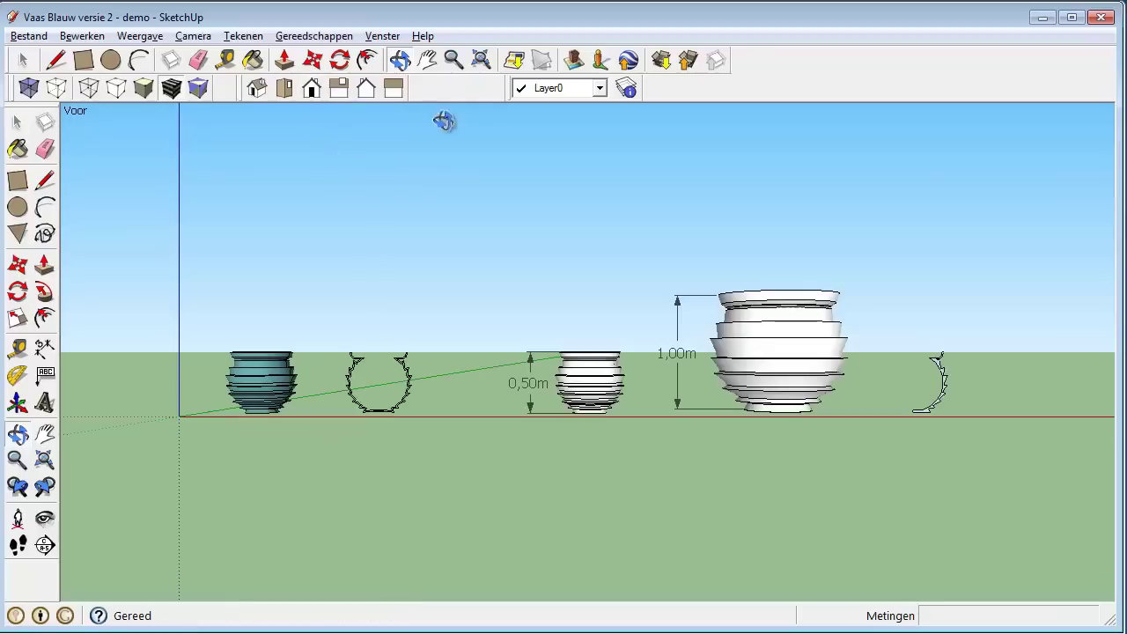
pyautogui.click(429, 61)
pyautogui.moveTo(831, 246); pyautogui.dragTo(432, 244)
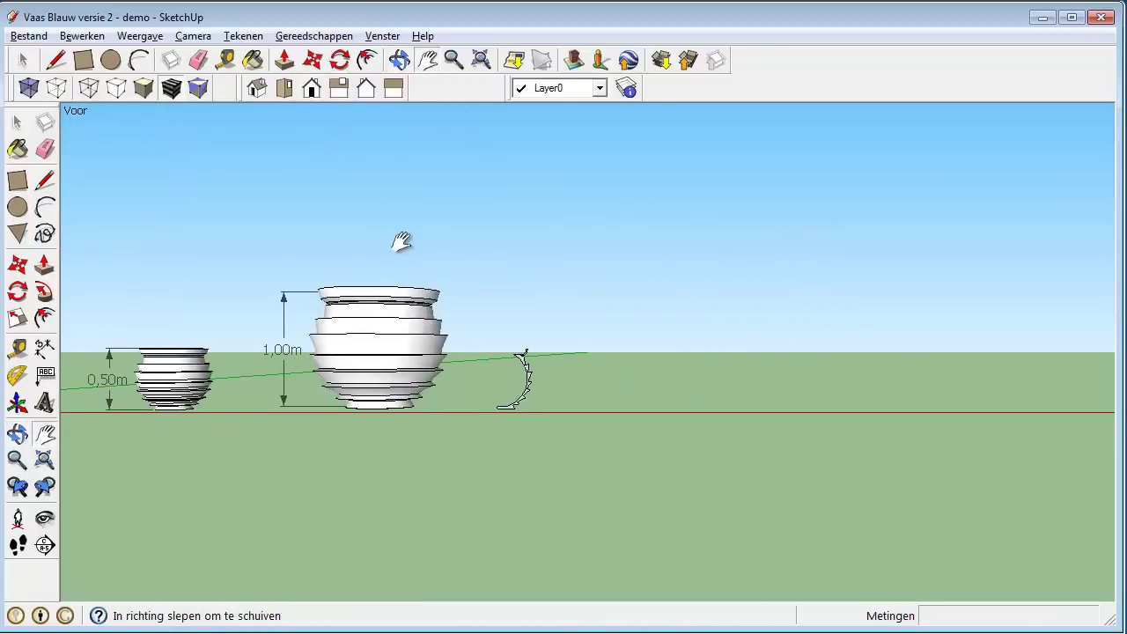
pyautogui.moveTo(691, 258); pyautogui.dragTo(509, 270)
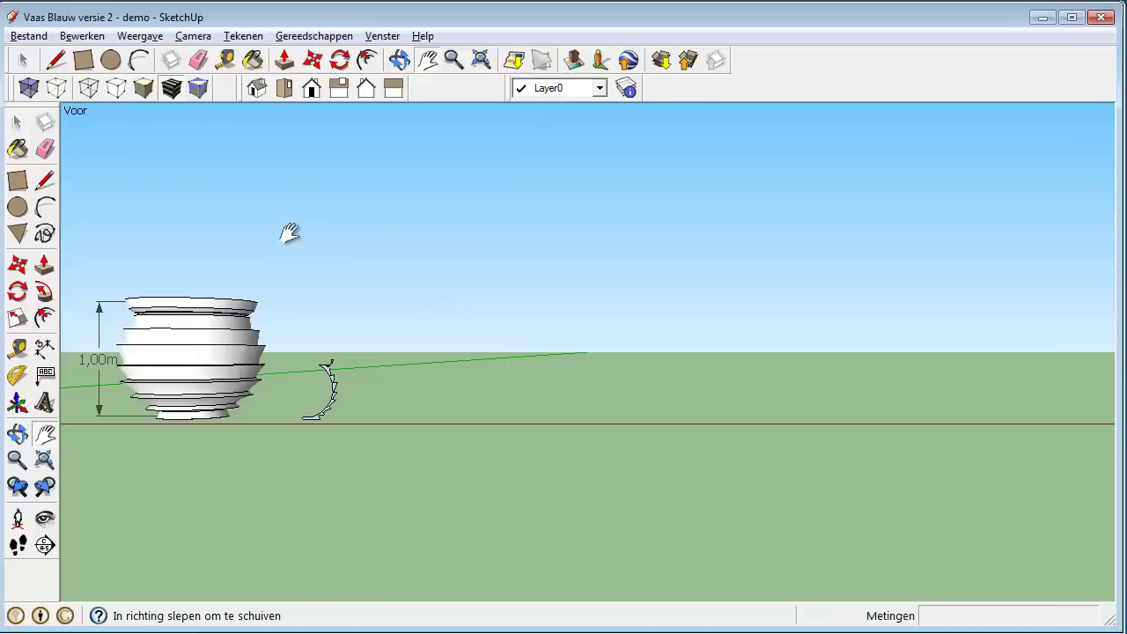
# - Draw the profile's top edge and its outer zigzag side through three ribs with straight lines
pyautogui.click(46, 182)
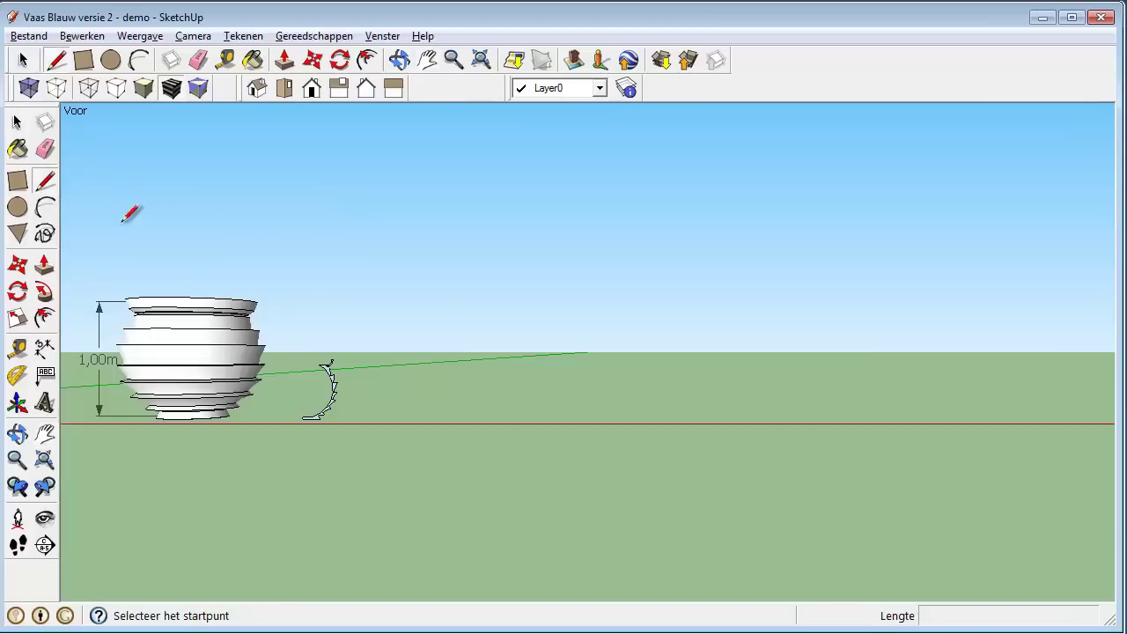
pyautogui.scroll(1, 520, 336)
pyautogui.scroll(1, 520, 336)
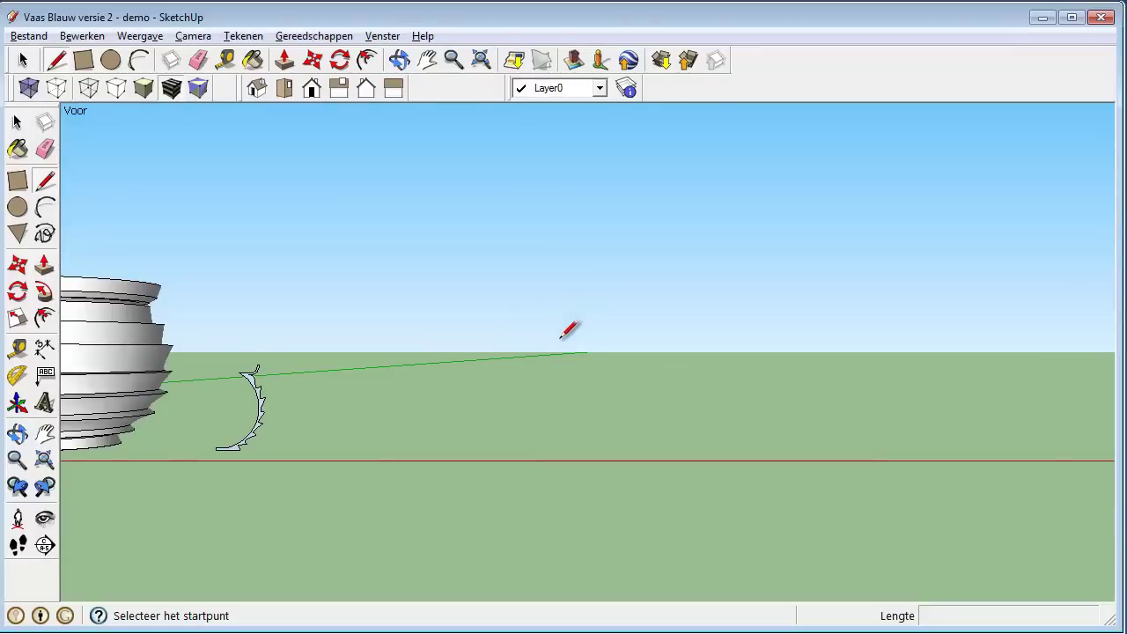
pyautogui.click(610, 295)
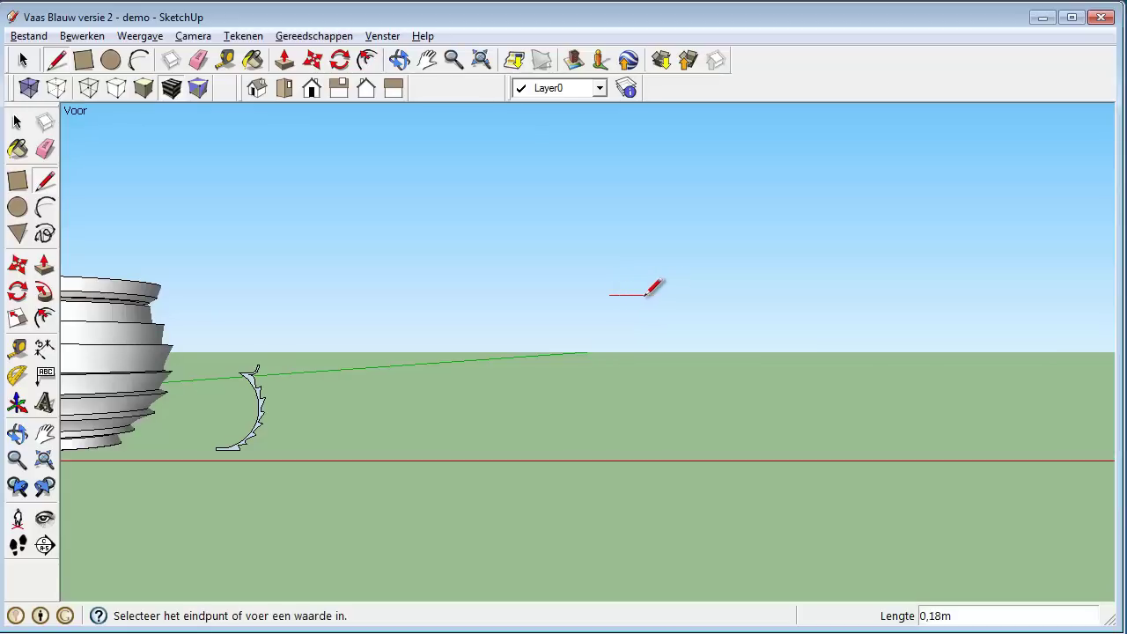
pyautogui.click(646, 294)
pyautogui.click(676, 269)
pyautogui.click(677, 312)
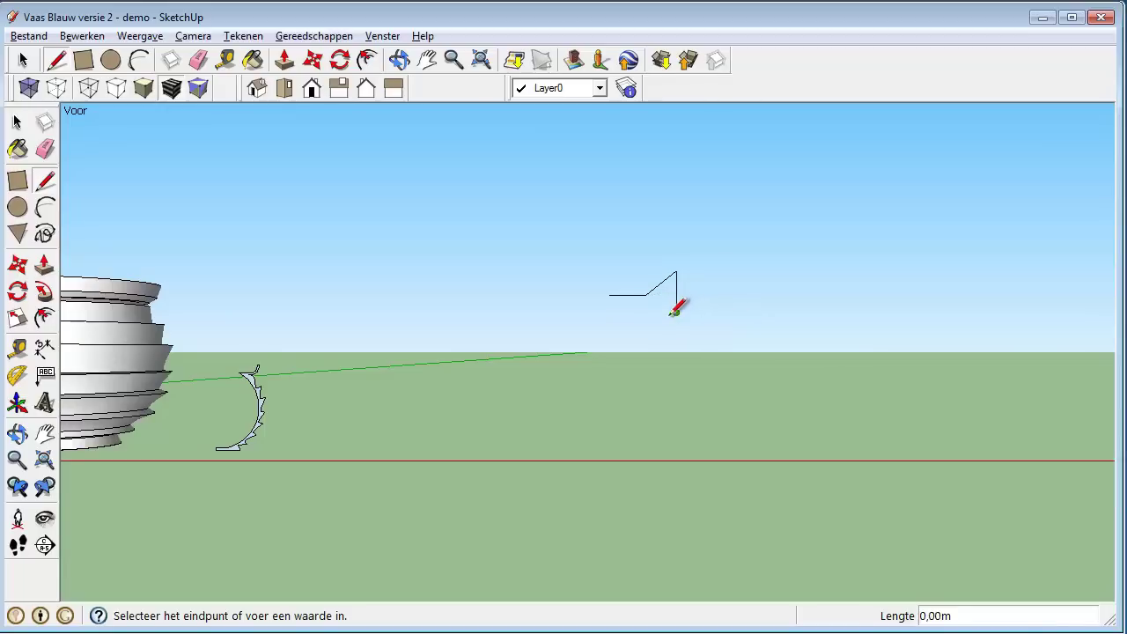
pyautogui.click(649, 313)
pyautogui.click(675, 351)
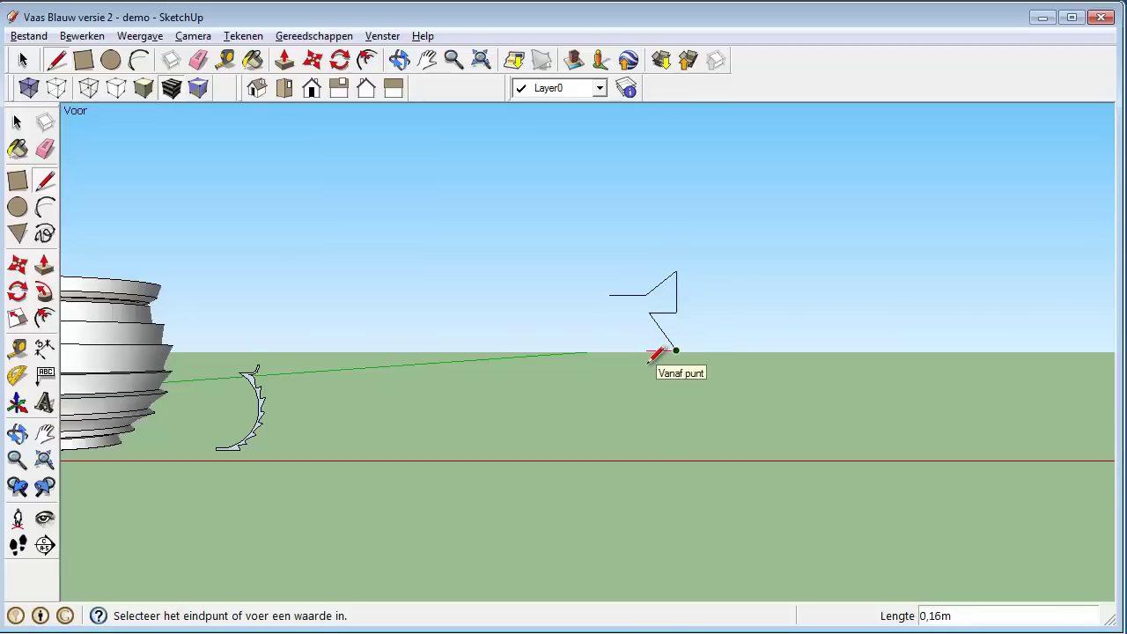
pyautogui.click(646, 350)
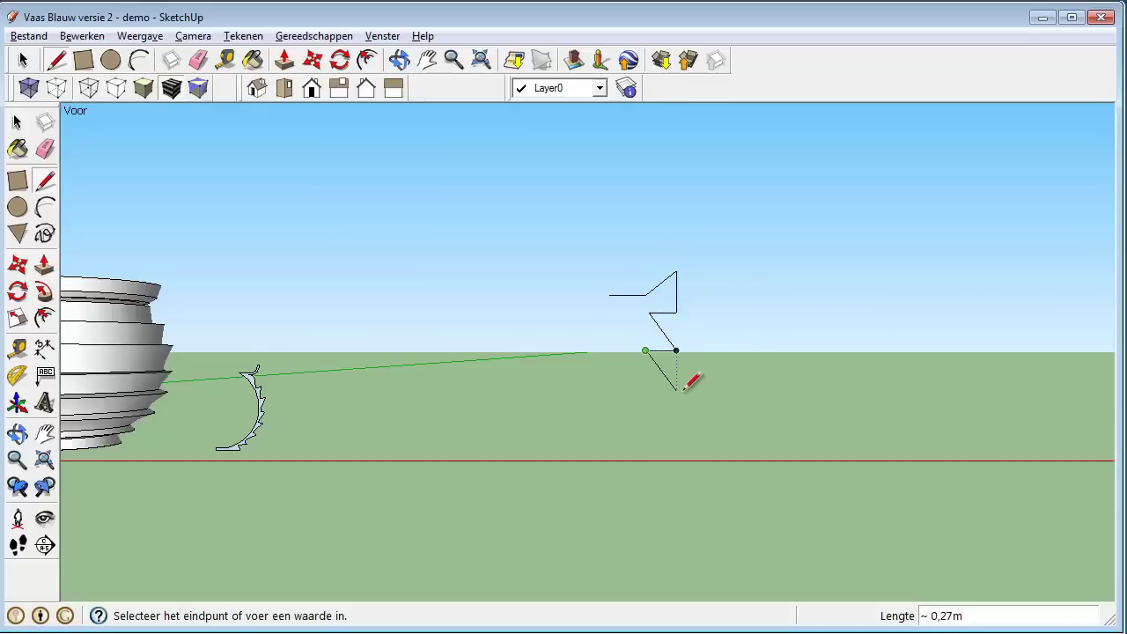
pyautogui.click(676, 395)
# - Continue the outline to the red axis, along the base and foot, then up the inner side to close the face
pyautogui.click(676, 411)
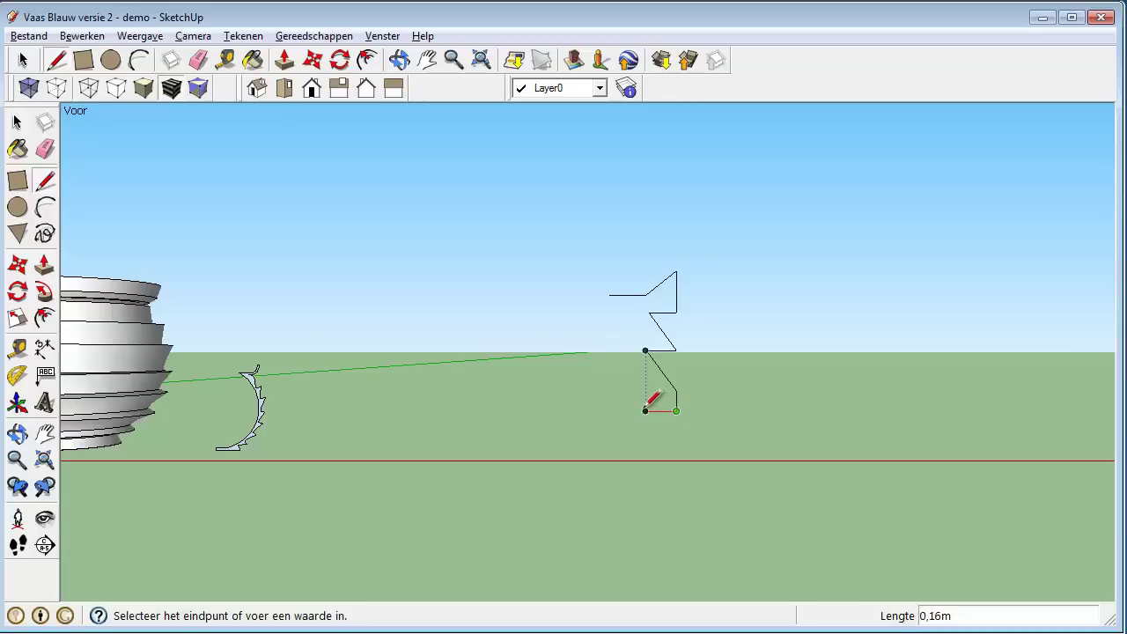
pyautogui.click(669, 453)
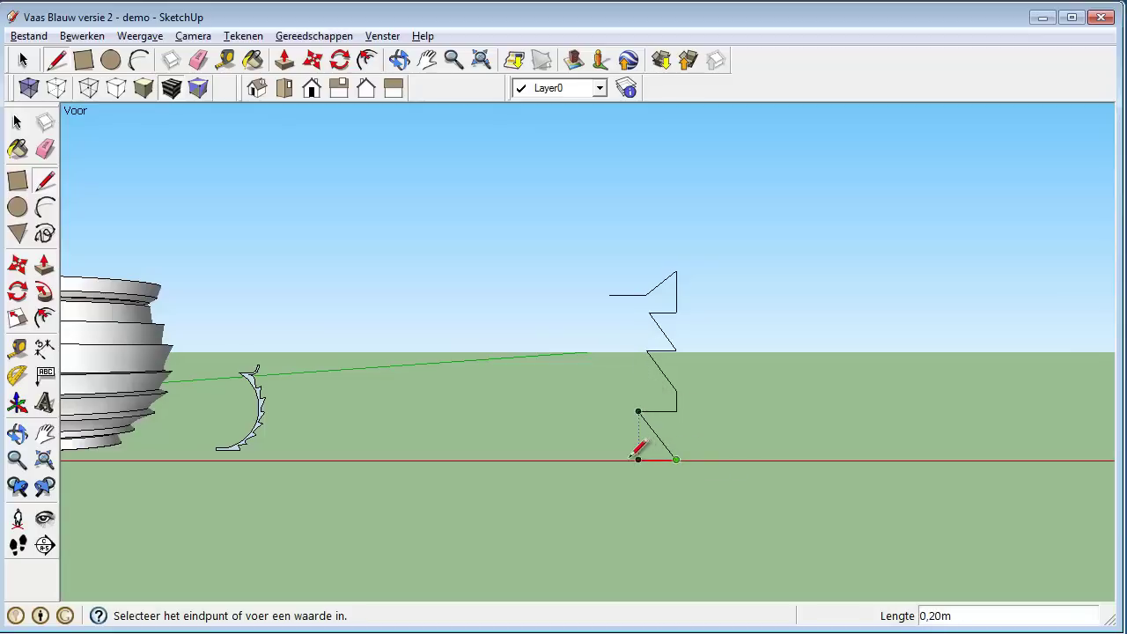
pyautogui.click(568, 459)
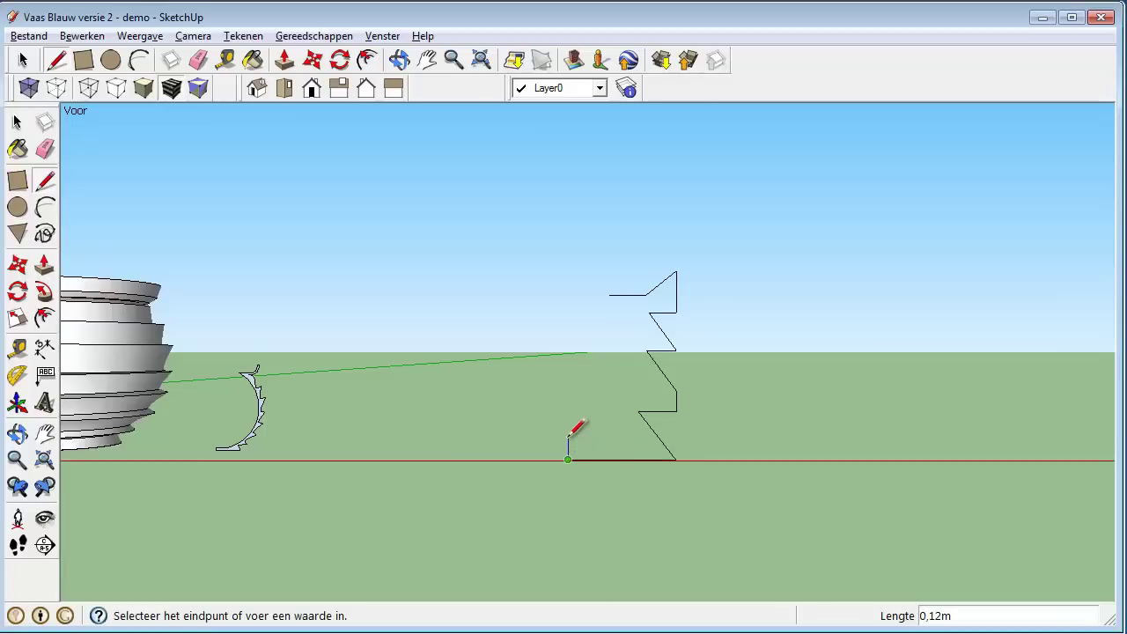
pyautogui.click(568, 449)
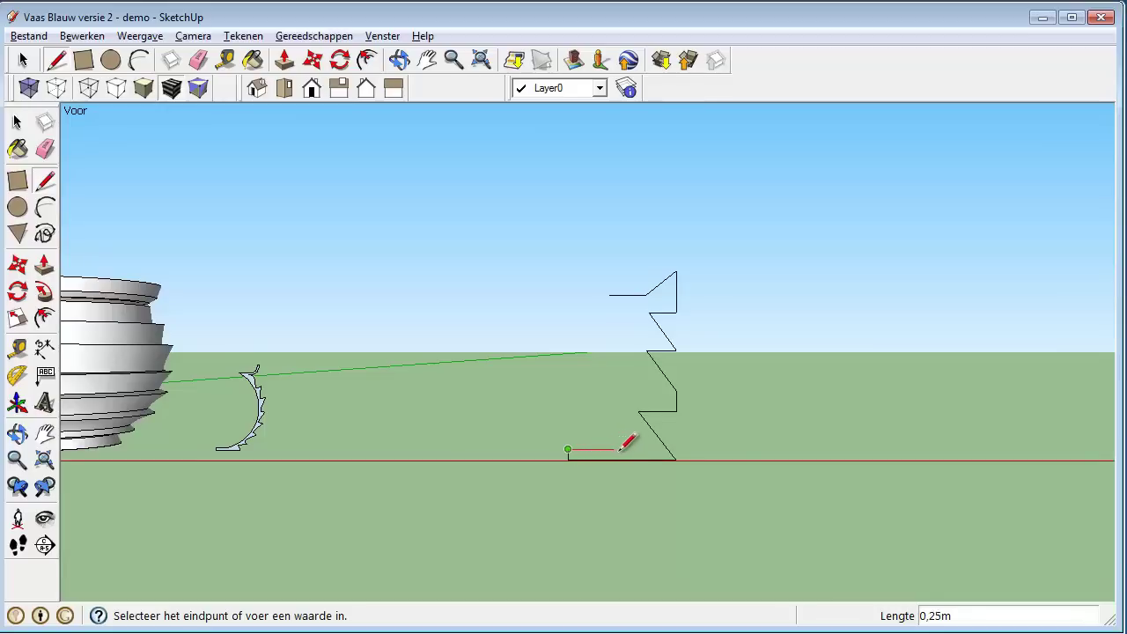
pyautogui.click(638, 449)
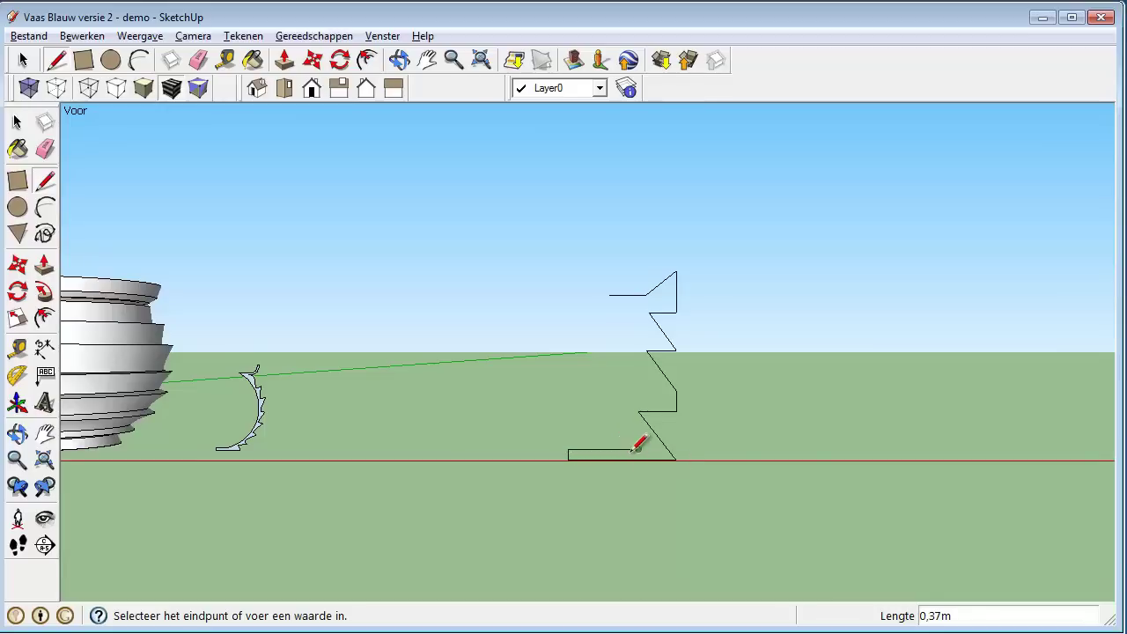
pyautogui.click(610, 411)
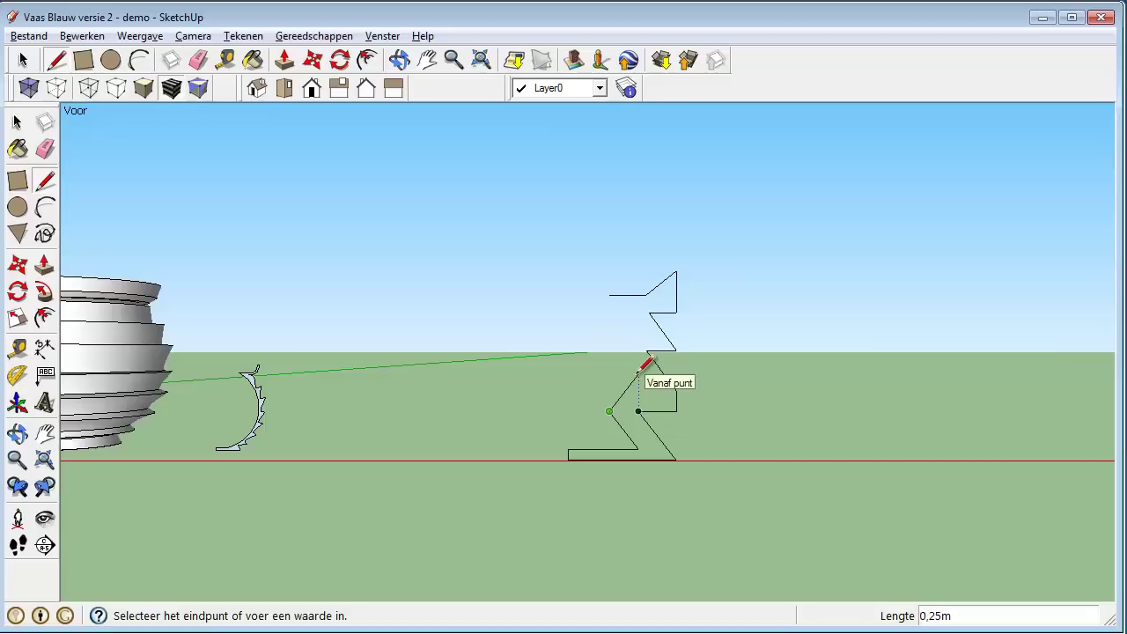
pyautogui.click(639, 374)
pyautogui.click(625, 326)
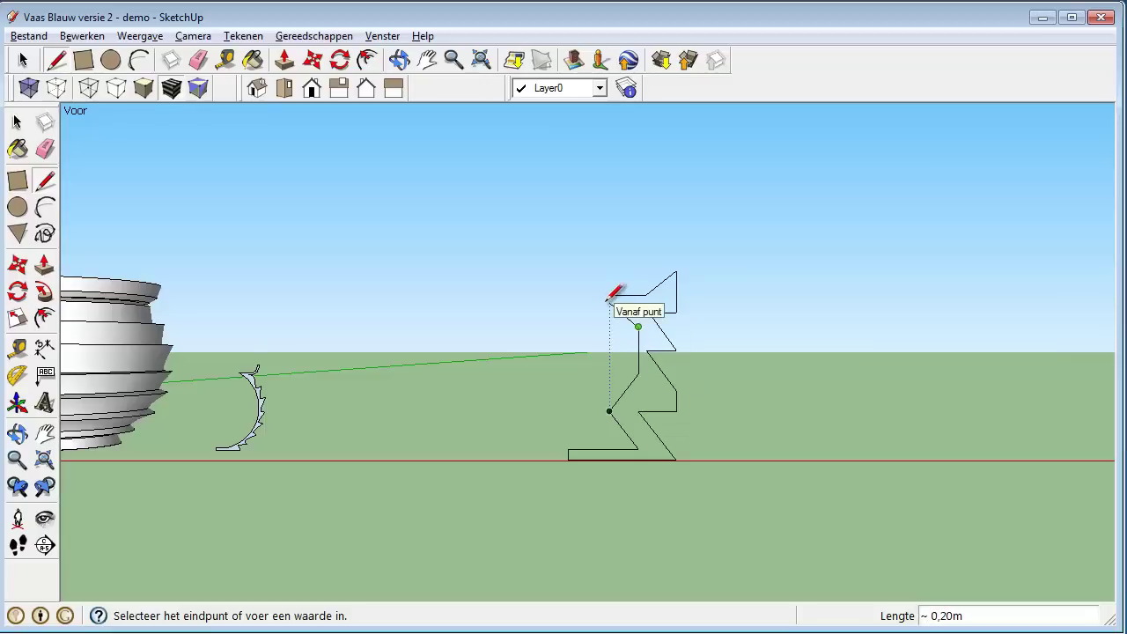
pyautogui.click(610, 296)
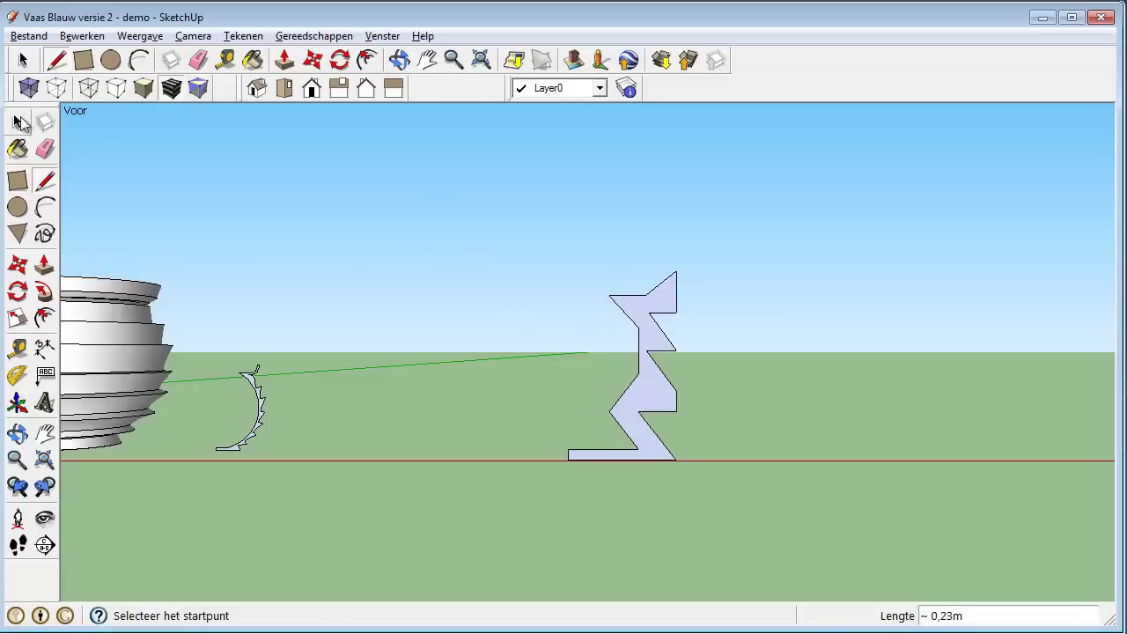
pyautogui.click(17, 122)
# - Carve a curved inner wall with an arc from the upper left corner and erase the old inner edges
pyautogui.scroll(1, 649, 390)
pyautogui.scroll(2, 642, 388)
pyautogui.scroll(1, 642, 388)
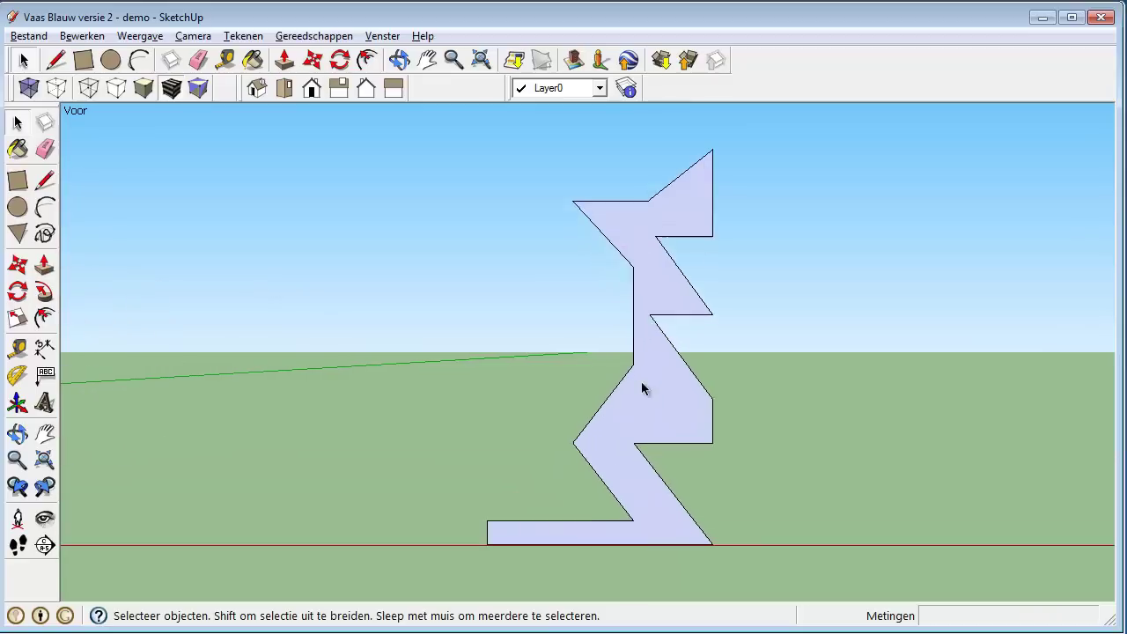
pyautogui.scroll(1, 643, 385)
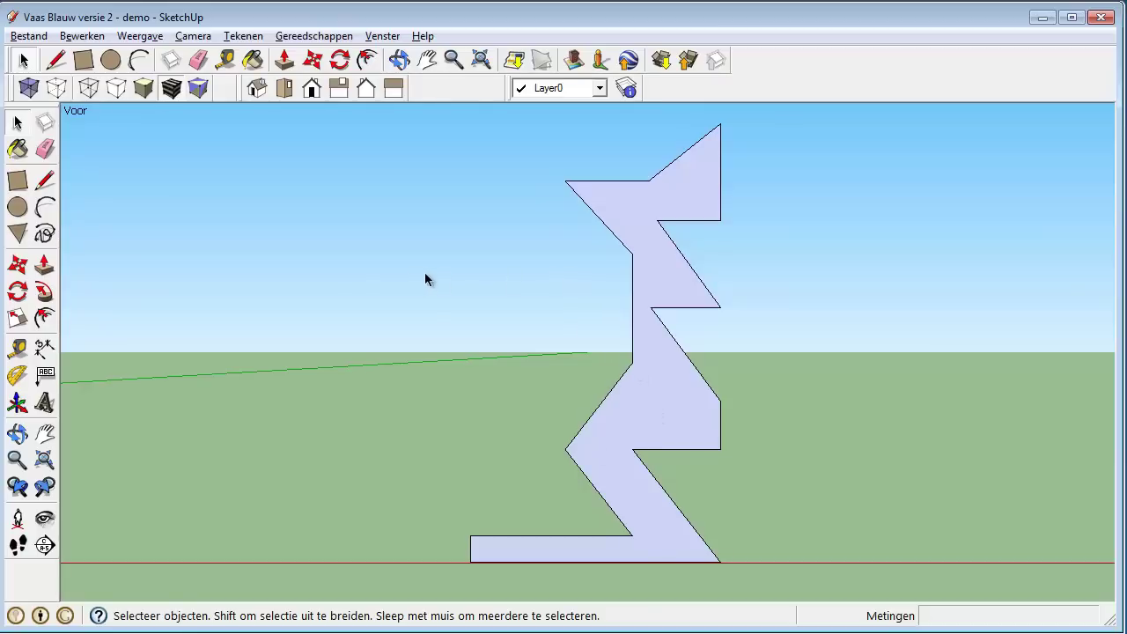
pyautogui.click(47, 209)
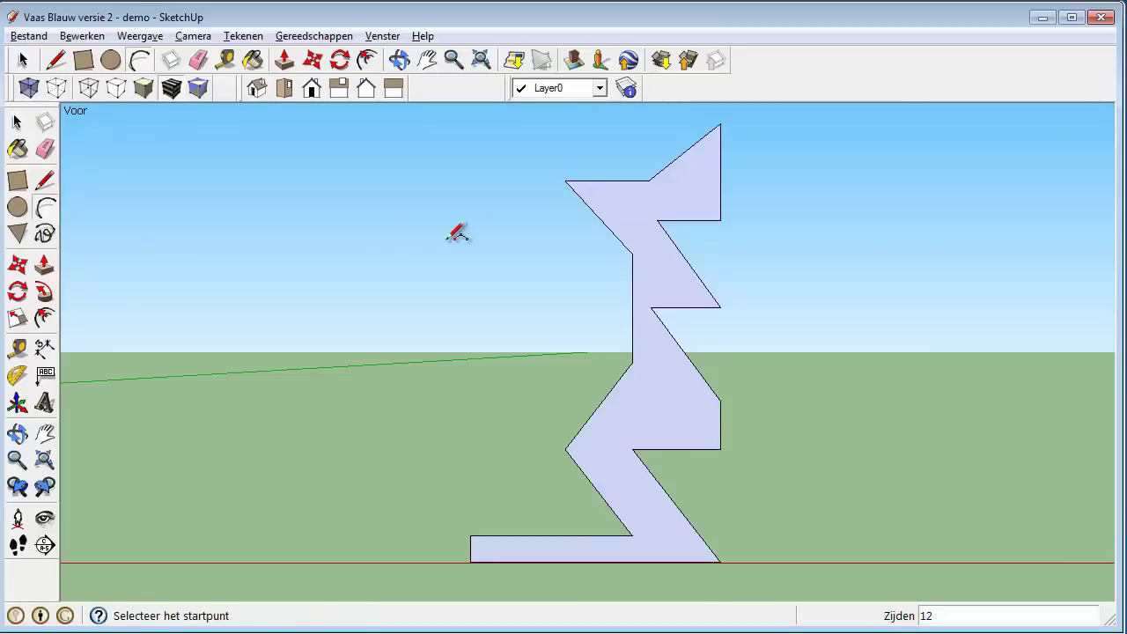
pyautogui.click(565, 180)
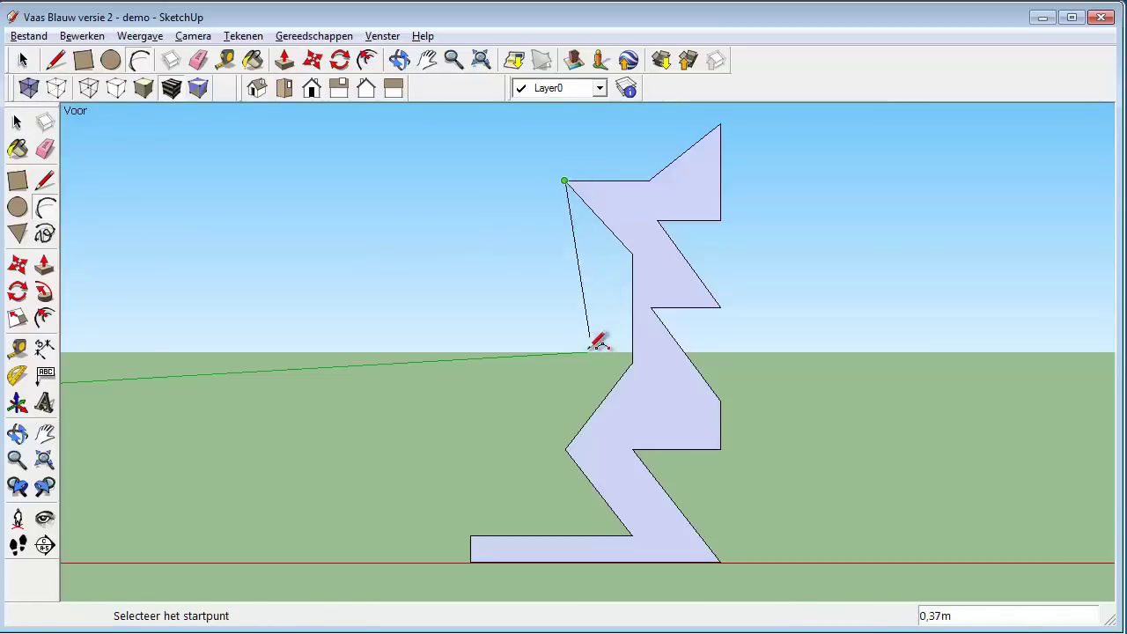
pyautogui.click(565, 449)
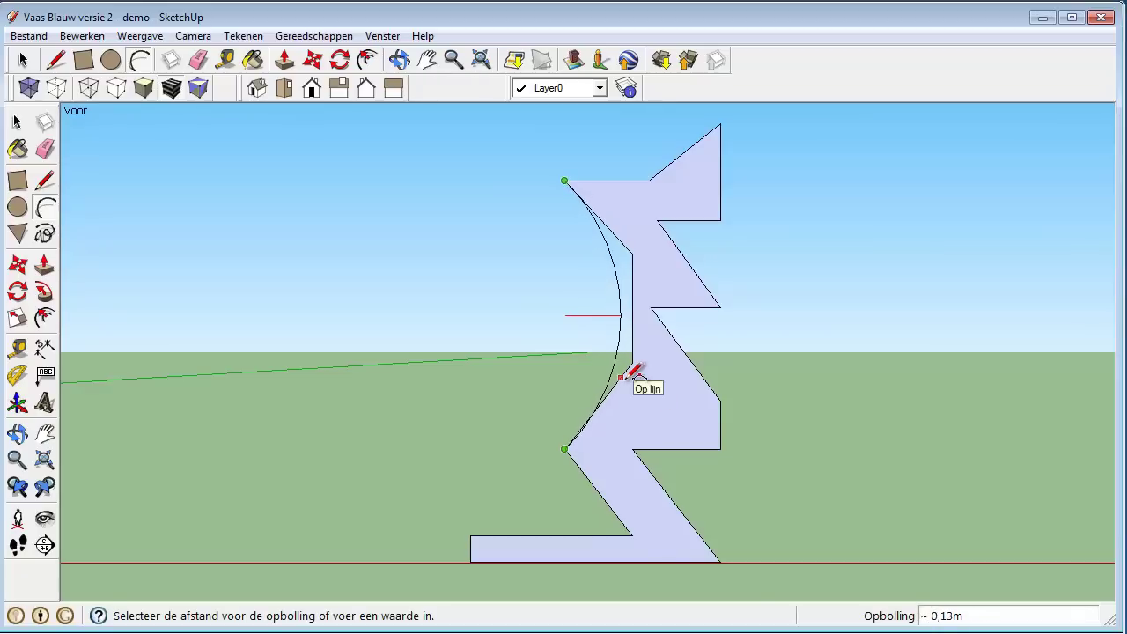
pyautogui.click(623, 381)
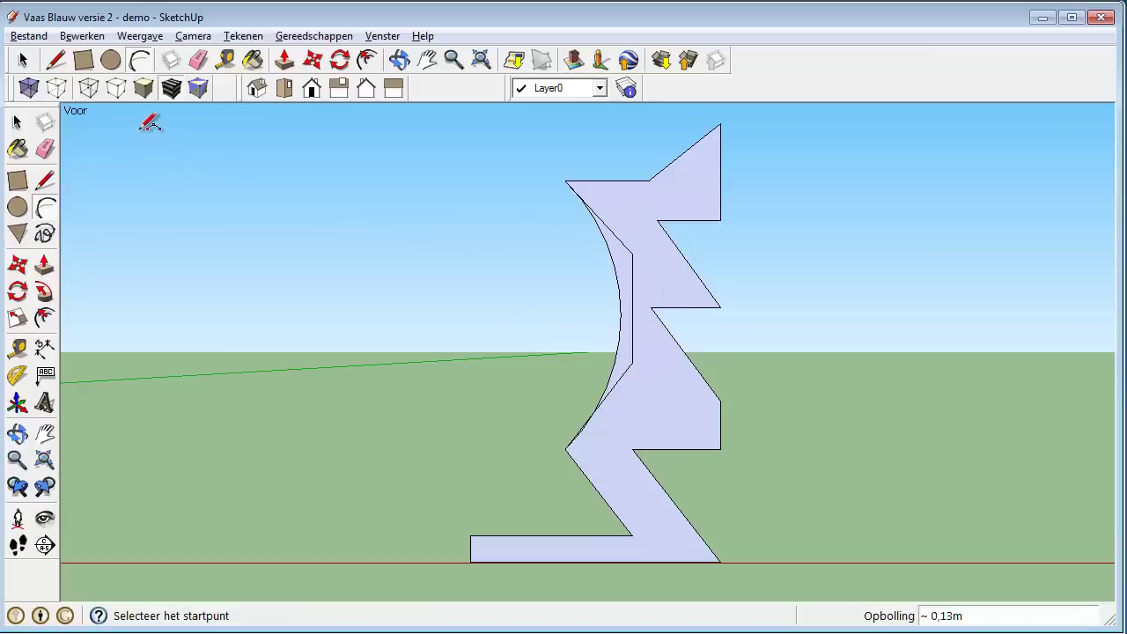
pyautogui.click(45, 150)
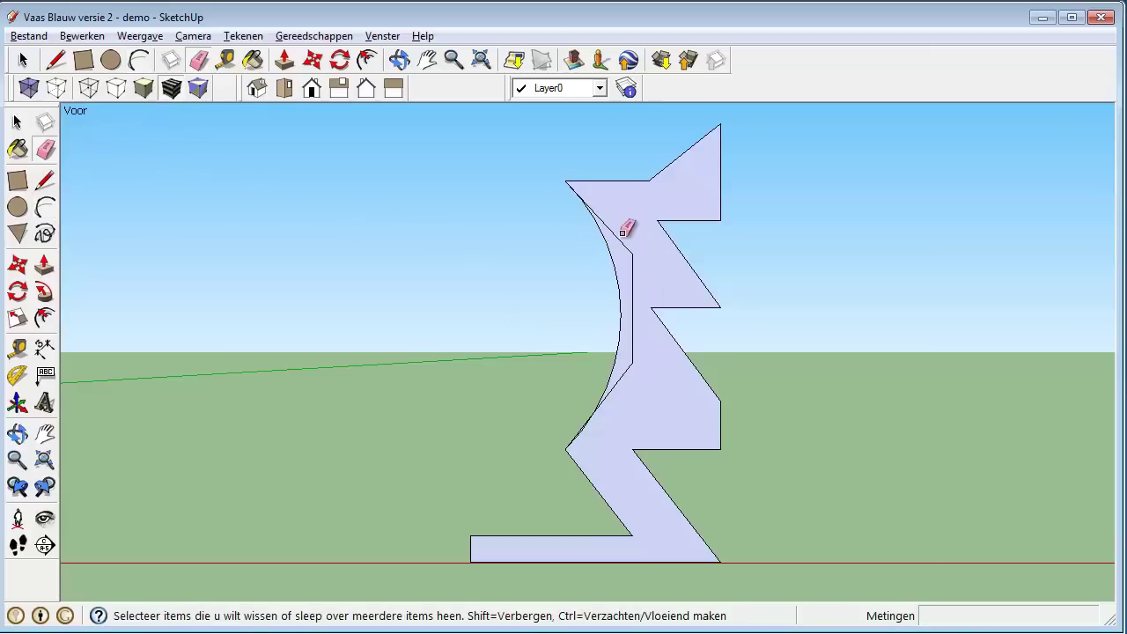
pyautogui.click(621, 236)
pyautogui.moveTo(634, 261); pyautogui.dragTo(629, 348)
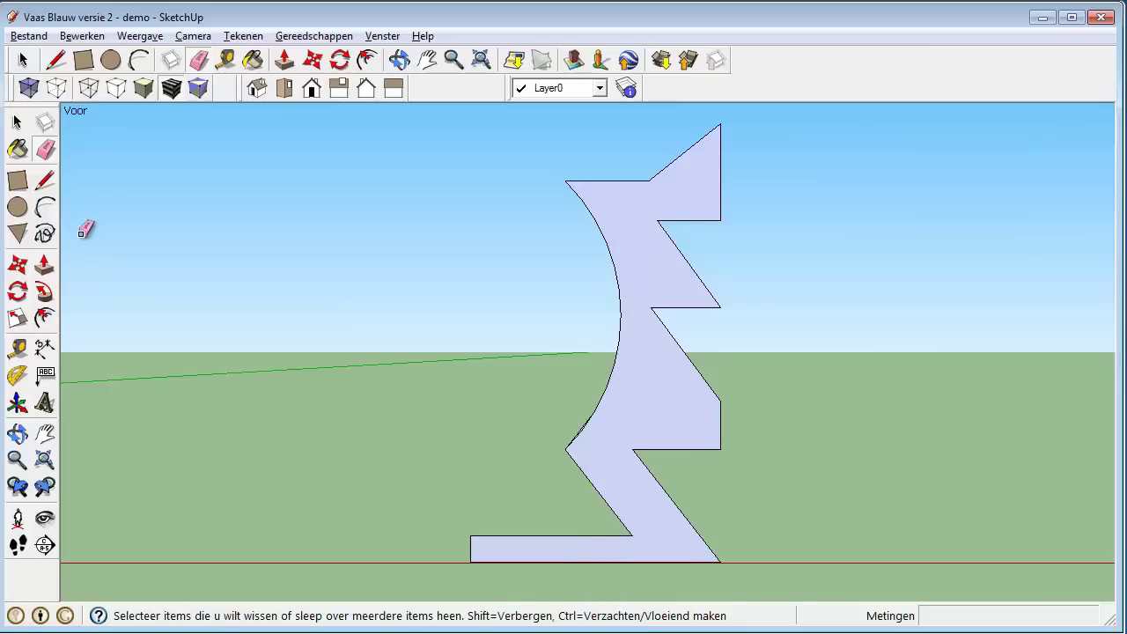
# - Curve the lower inner side with a second arc at the base and erase the replaced edges
pyautogui.click(45, 209)
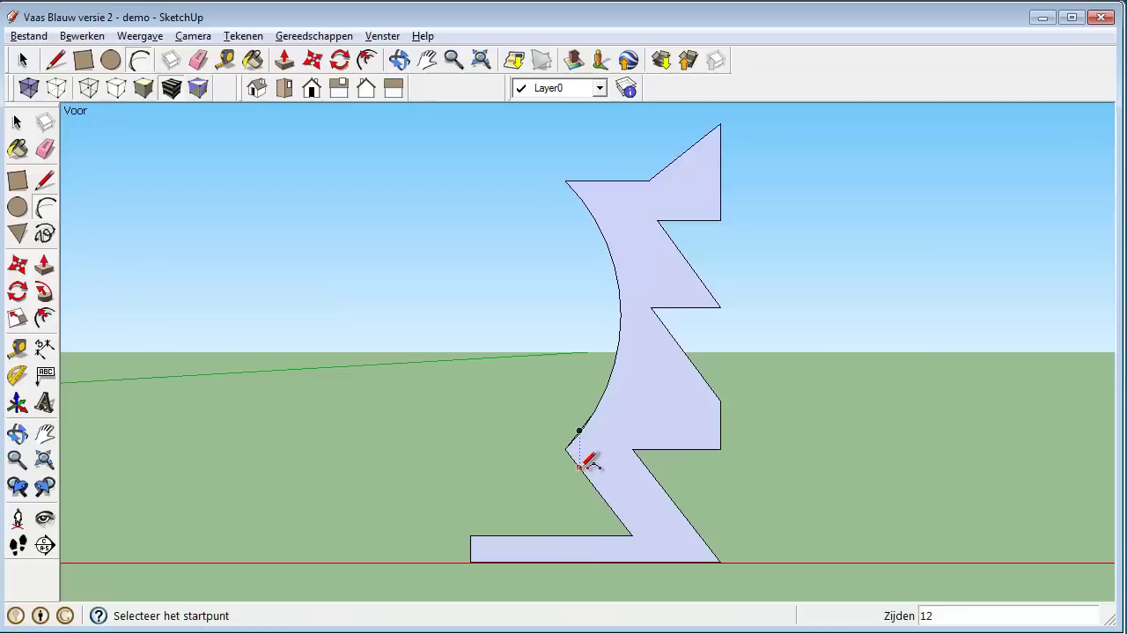
pyautogui.click(546, 534)
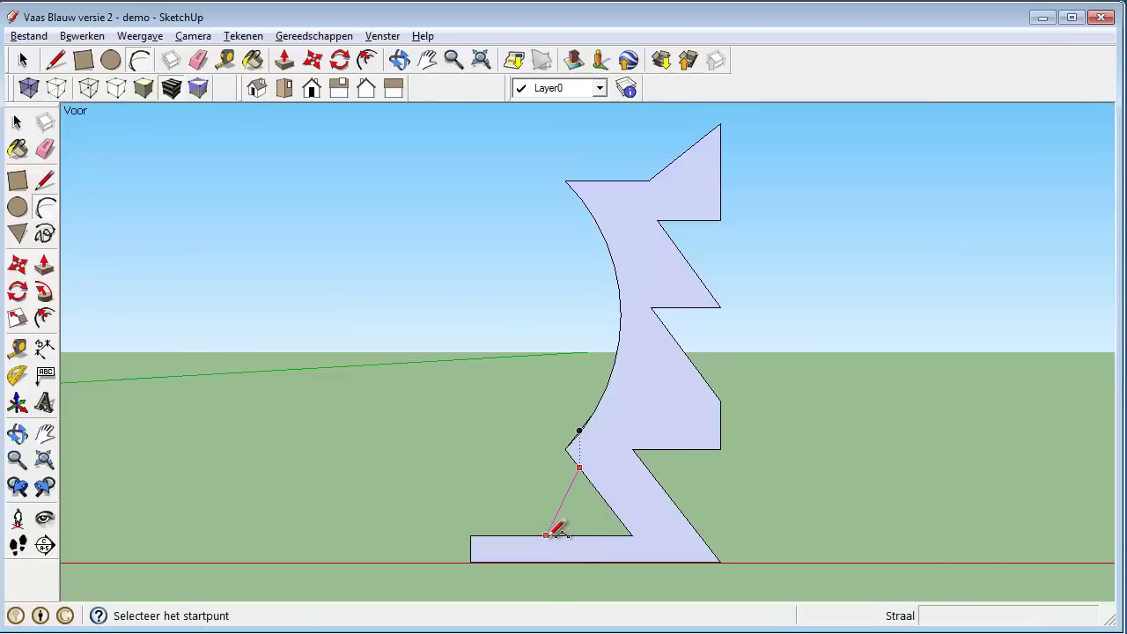
pyautogui.click(581, 520)
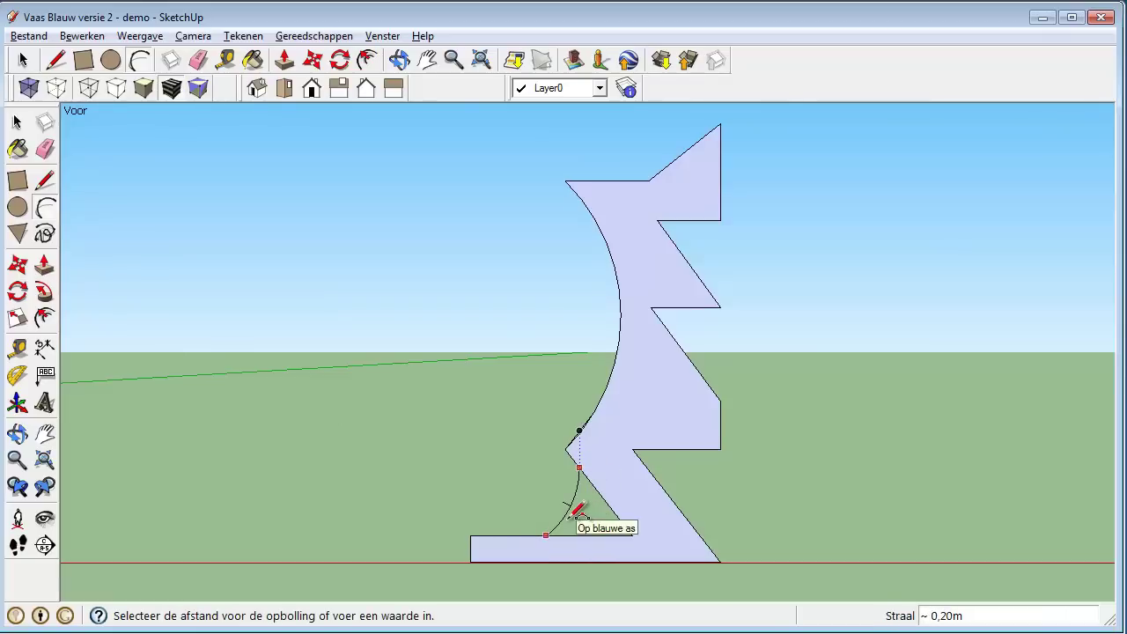
pyautogui.click(45, 149)
pyautogui.click(617, 511)
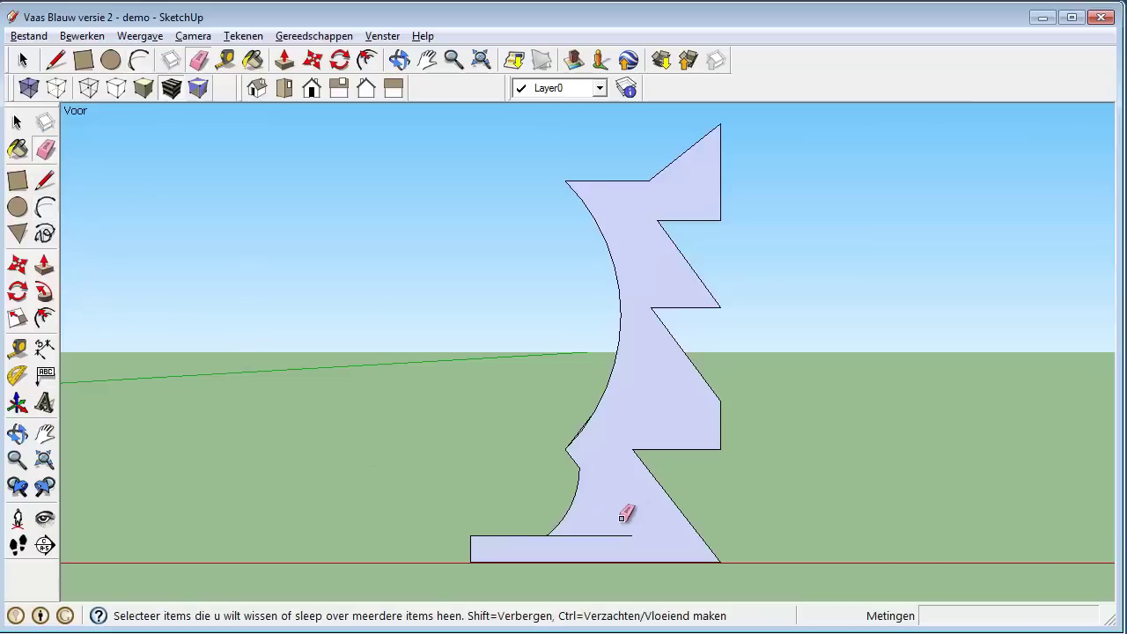
pyautogui.click(623, 535)
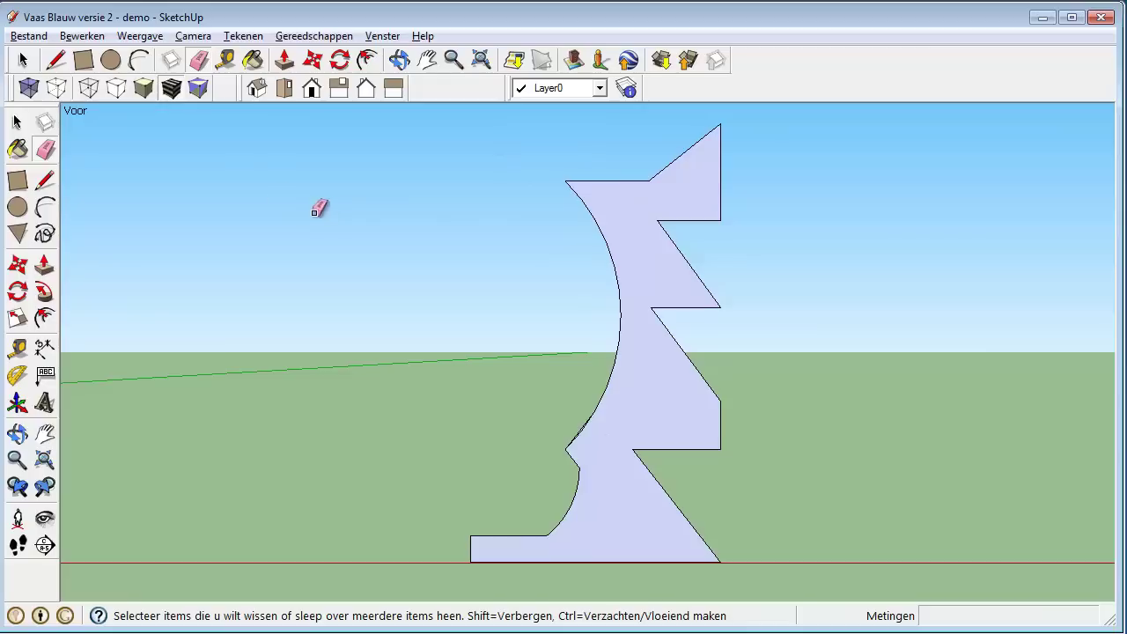
# - Replace the lower-right step with a sloping line and remove the leftover small triangle
pyautogui.click(44, 181)
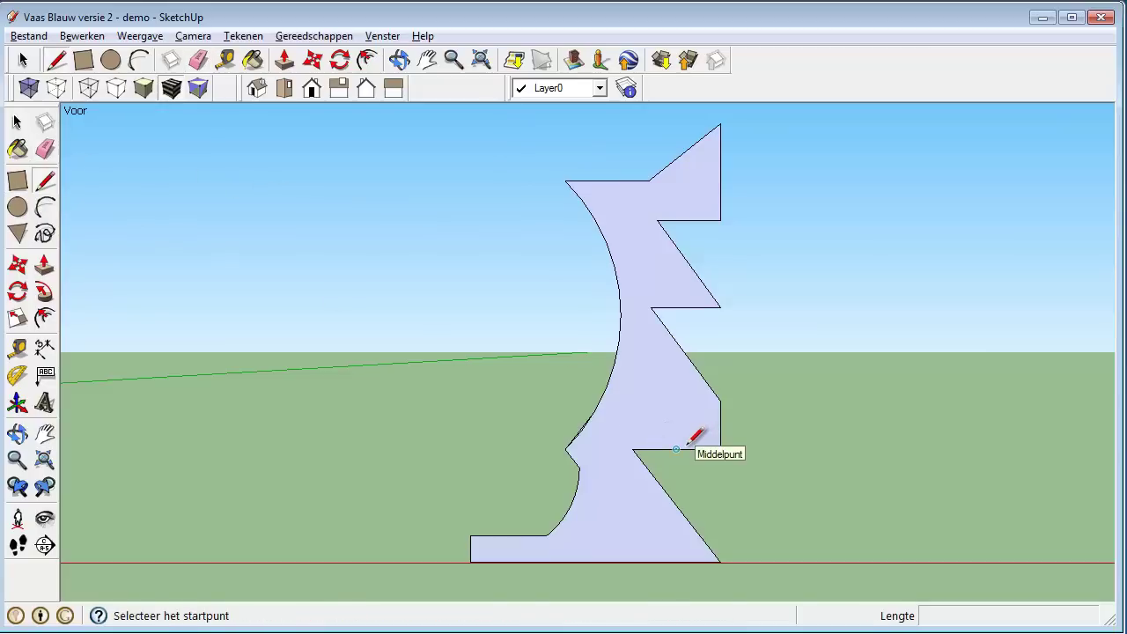
pyautogui.click(676, 449)
pyautogui.click(721, 426)
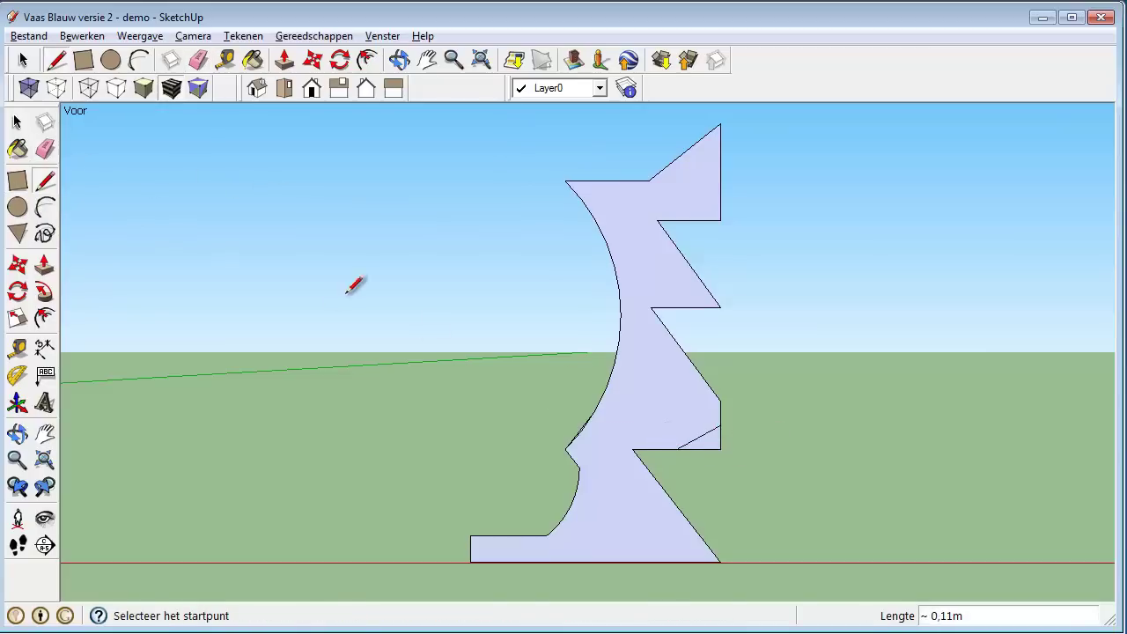
pyautogui.click(44, 149)
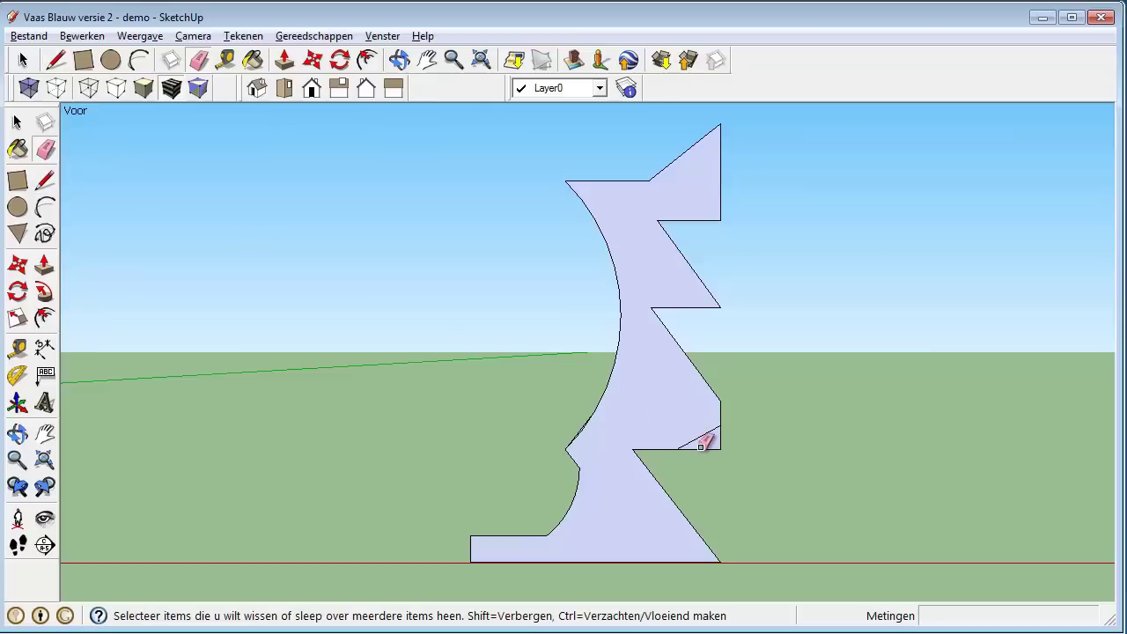
pyautogui.moveTo(695, 449); pyautogui.dragTo(719, 447)
pyautogui.click(399, 59)
pyautogui.moveTo(634, 208)
pyautogui.mouseDown()
pyautogui.moveTo(520, 270)
pyautogui.moveTo(309, 291)
pyautogui.mouseUp()
pyautogui.moveTo(573, 345)
pyautogui.mouseDown()
pyautogui.moveTo(435, 355)
pyautogui.moveTo(596, 362)
pyautogui.moveTo(564, 365)
pyautogui.moveTo(674, 347)
pyautogui.mouseUp()
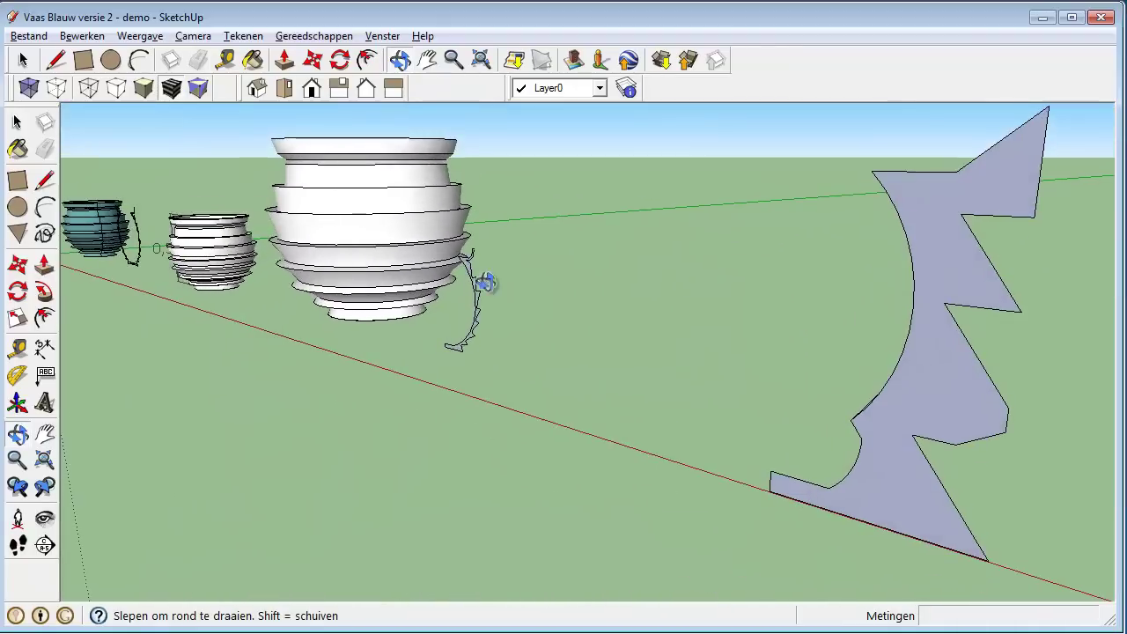
pyautogui.click(308, 89)
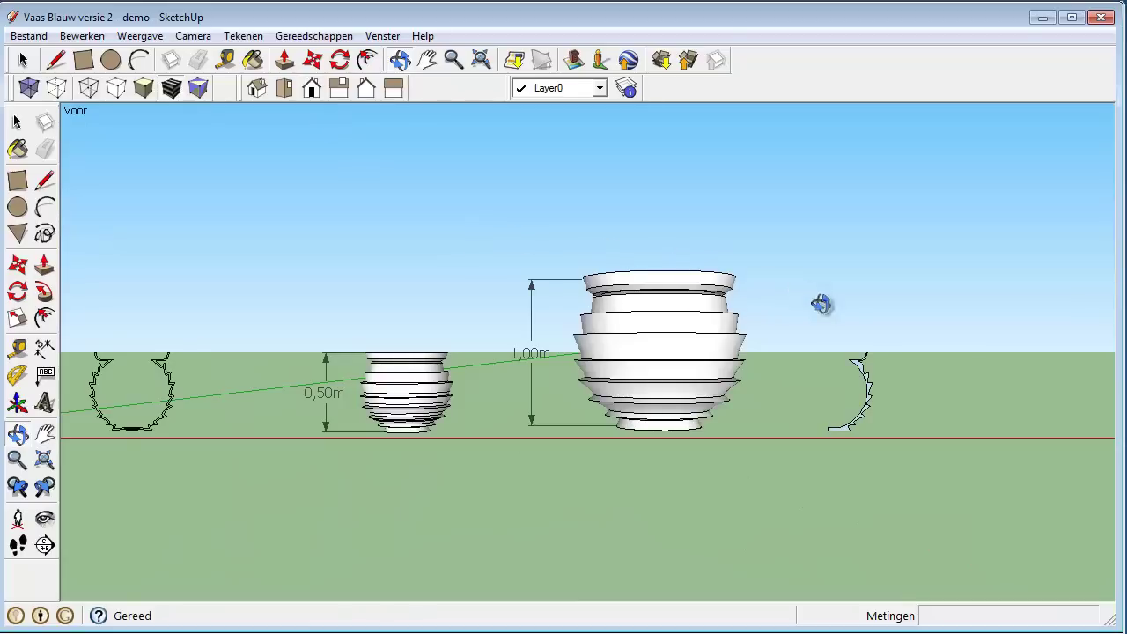
pyautogui.click(429, 60)
pyautogui.moveTo(872, 296); pyautogui.dragTo(482, 308)
pyautogui.moveTo(611, 317); pyautogui.dragTo(509, 315)
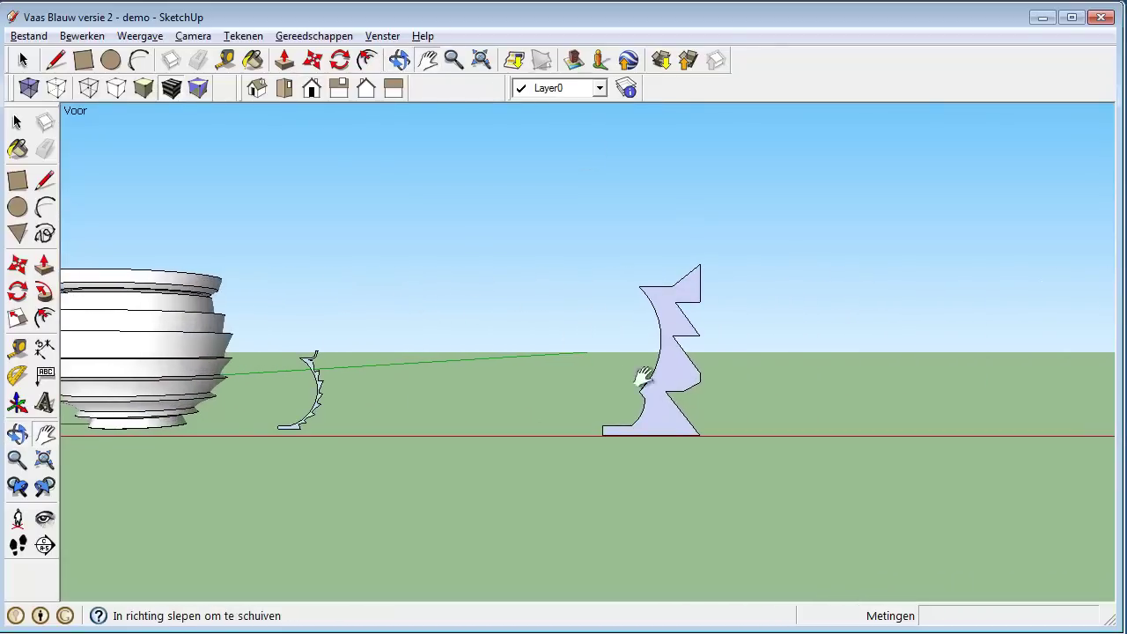
pyautogui.scroll(1, 644, 379)
pyautogui.scroll(3, 639, 378)
pyautogui.scroll(1, 632, 378)
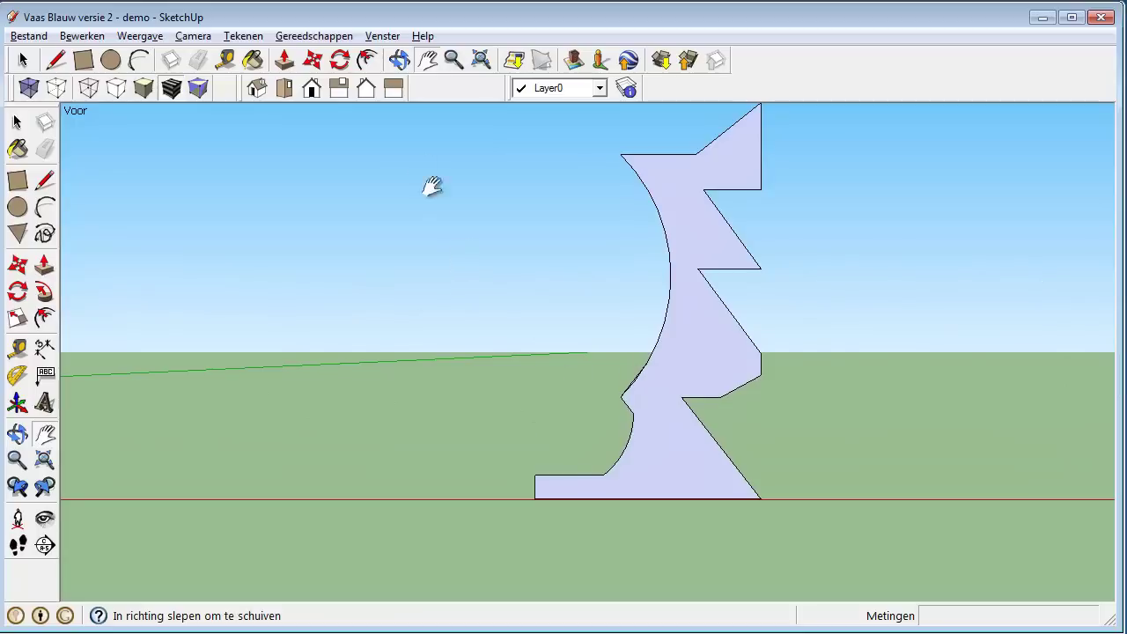
# - Switch to the top view and pan so the profile's base end is centred
pyautogui.click(284, 89)
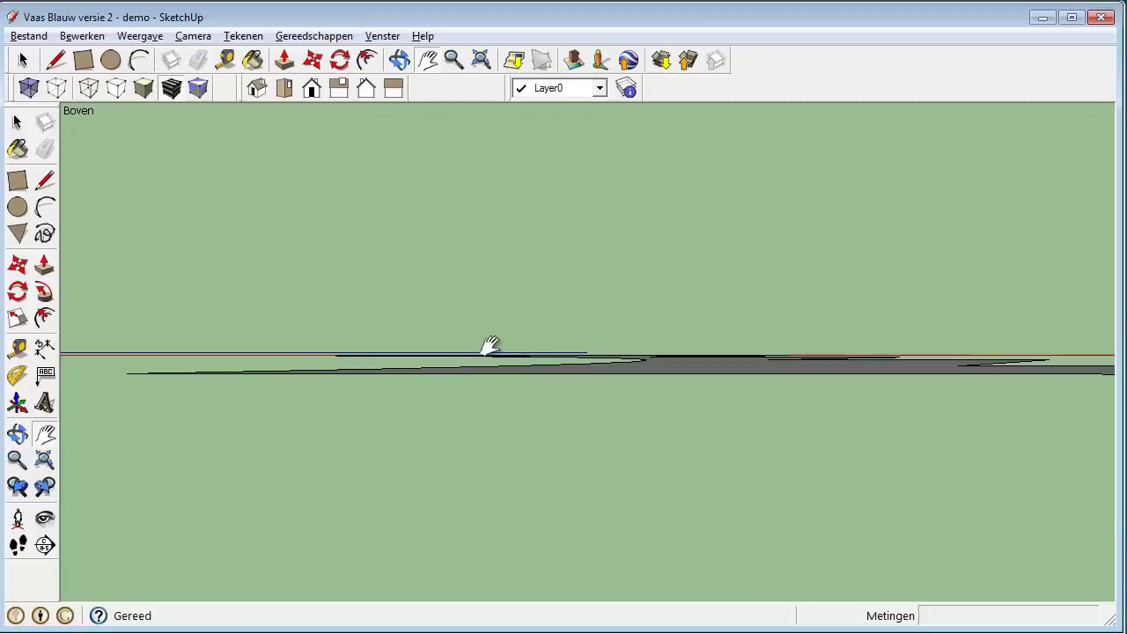
pyautogui.moveTo(487, 347)
pyautogui.mouseDown()
pyautogui.moveTo(502, 380)
pyautogui.moveTo(590, 381)
pyautogui.moveTo(509, 375)
pyautogui.mouseUp()
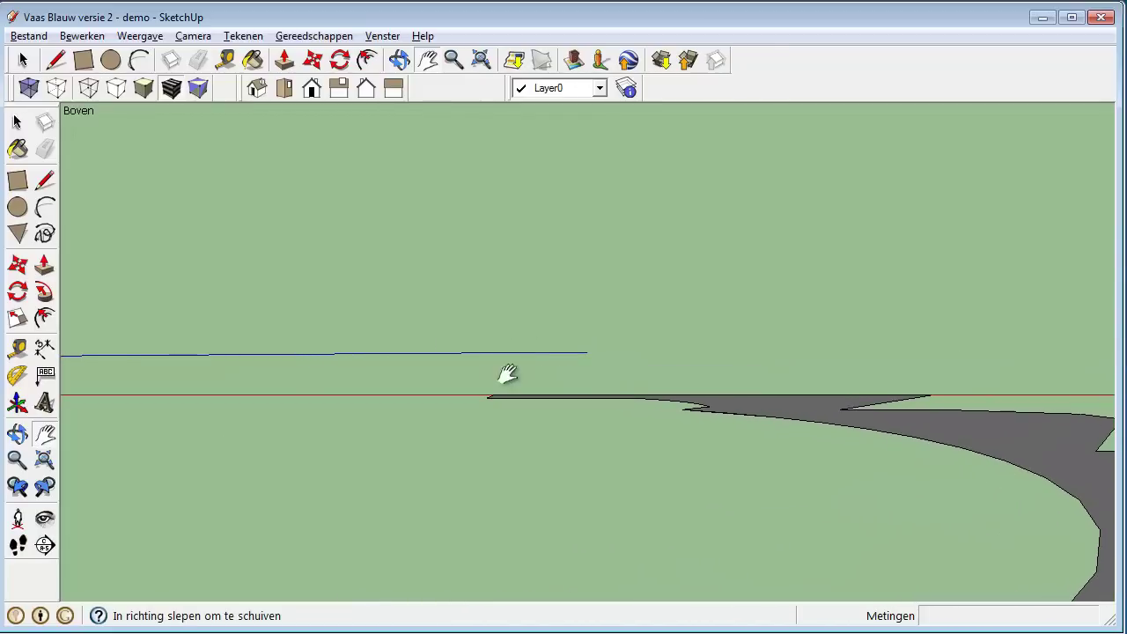
pyautogui.click(19, 208)
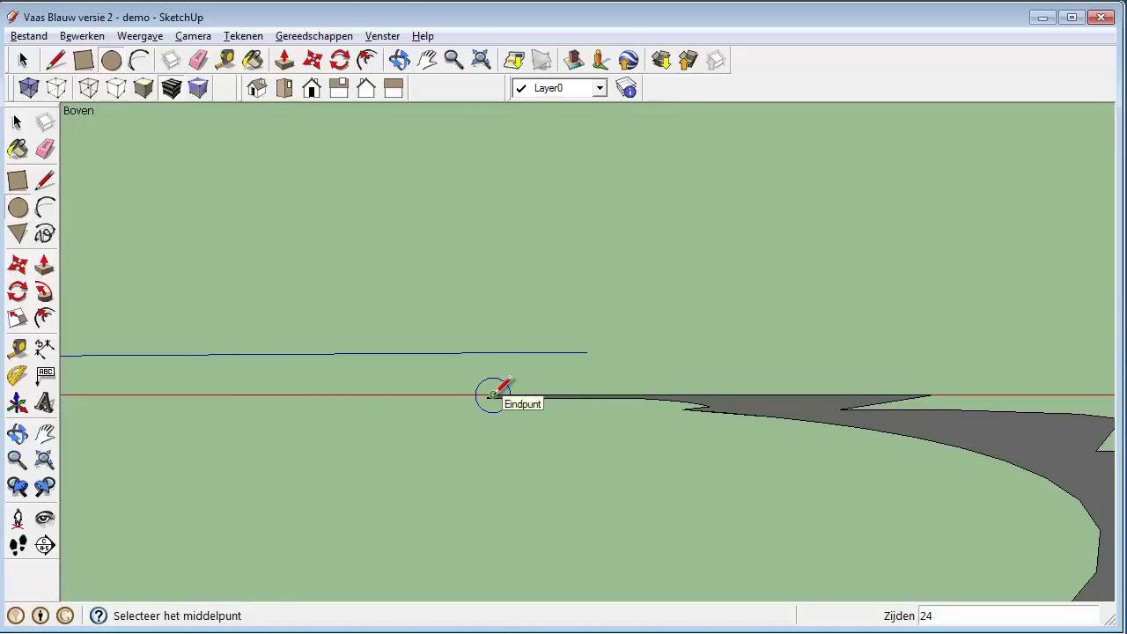
# - Draw a 0,64m-radius circle centred on the profile's axis end, then tilt the view to check it
pyautogui.click(492, 394)
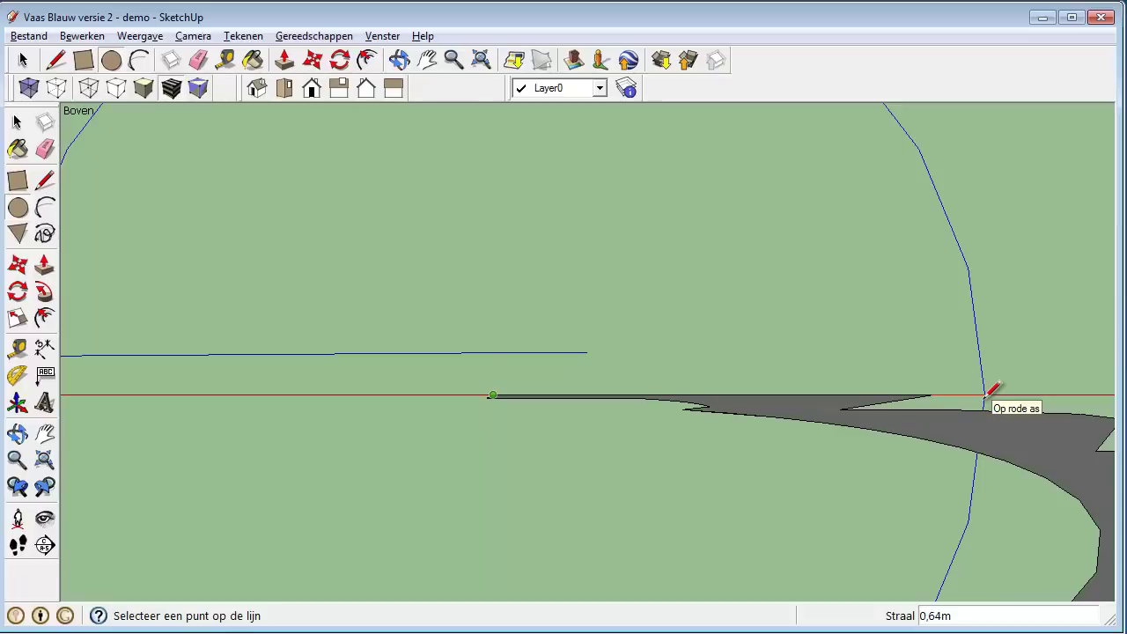
pyautogui.click(993, 388)
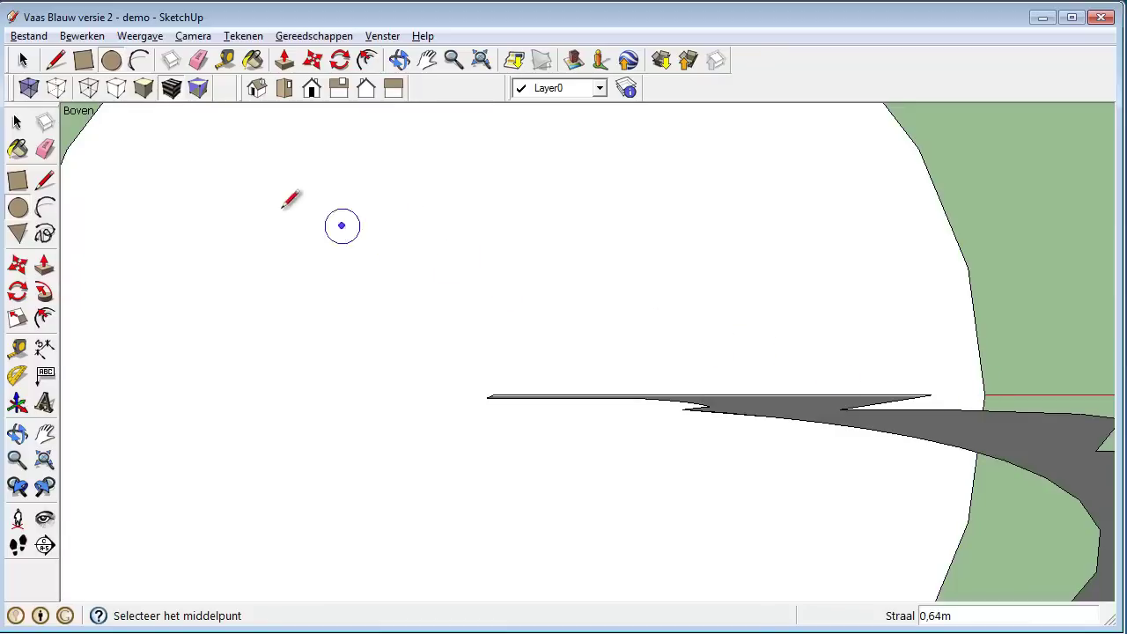
pyautogui.click(407, 60)
pyautogui.moveTo(473, 272)
pyautogui.mouseDown()
pyautogui.moveTo(463, 188)
pyautogui.moveTo(480, 315)
pyautogui.moveTo(470, 209)
pyautogui.moveTo(495, 344)
pyautogui.moveTo(475, 311)
pyautogui.mouseUp()
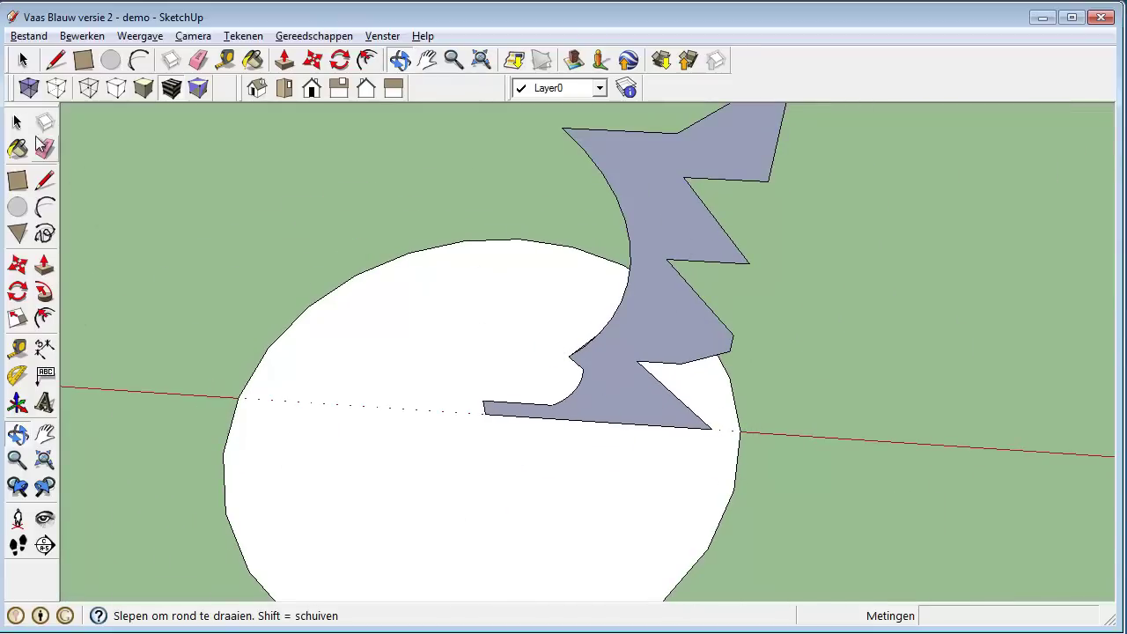
# - Select the circle's outline as path and Follow Me the zigzag profile face around it
pyautogui.click(19, 124)
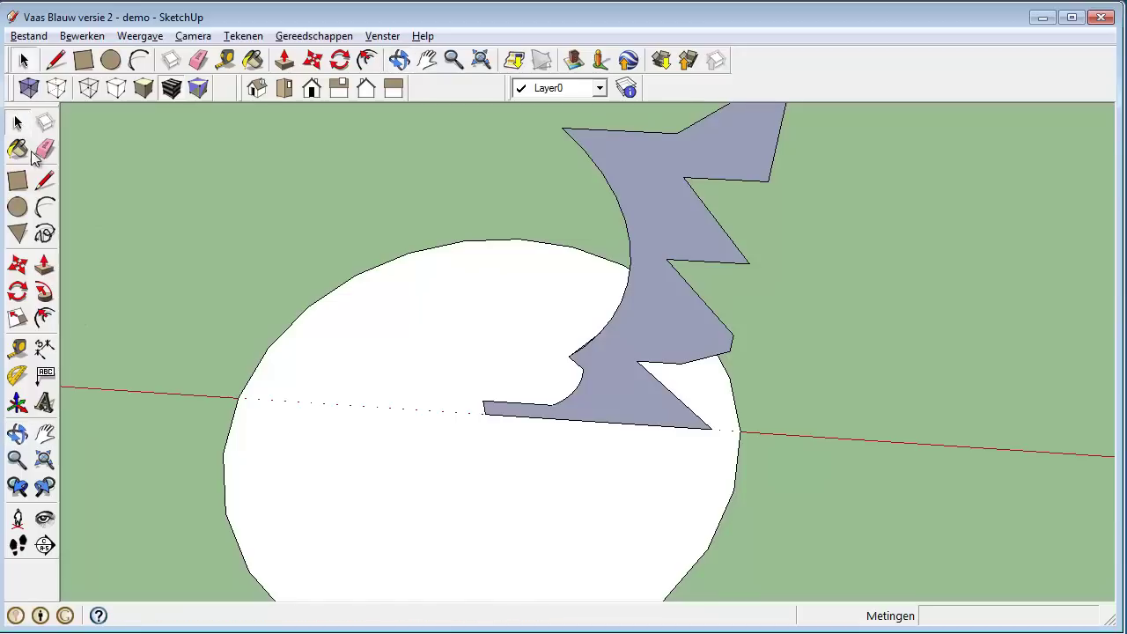
pyautogui.click(253, 379)
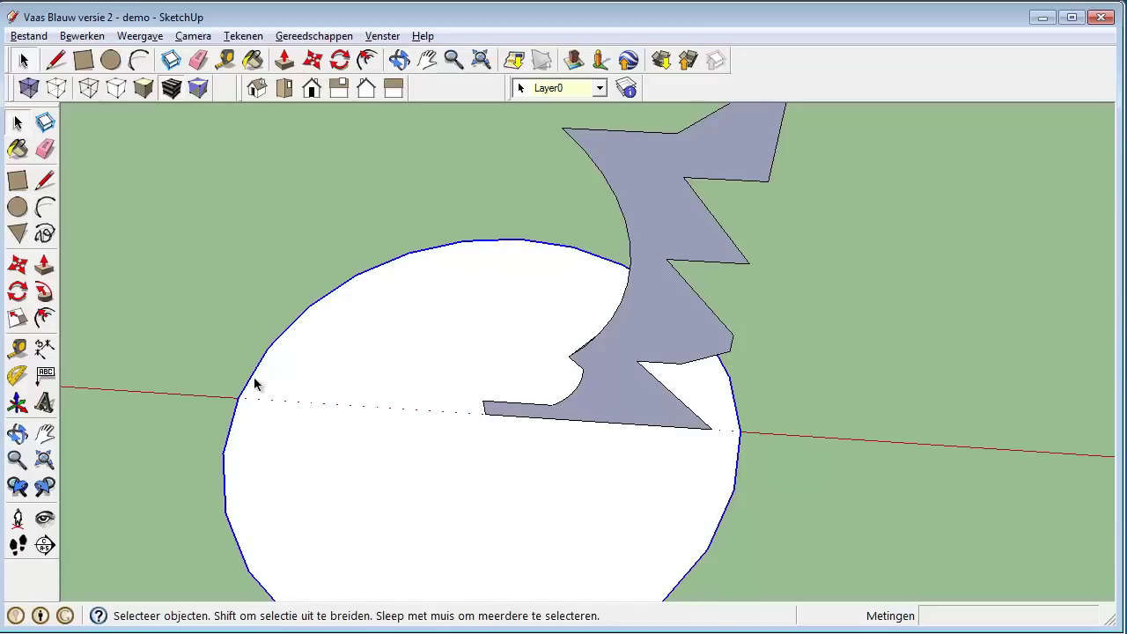
pyautogui.click(327, 370)
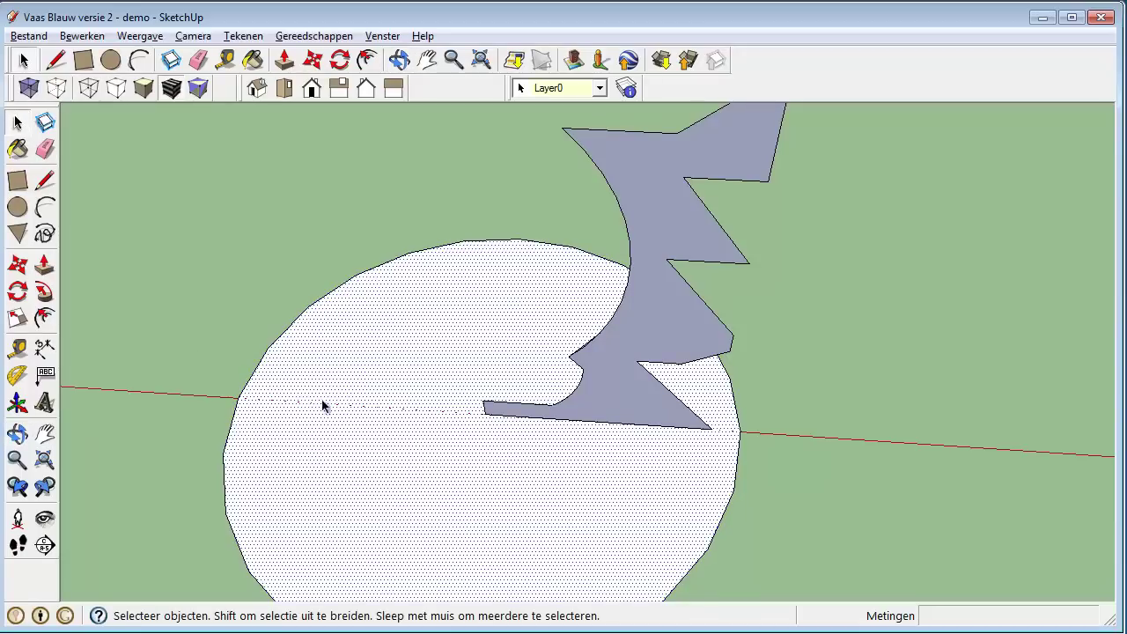
pyautogui.click(228, 309)
pyautogui.click(260, 368)
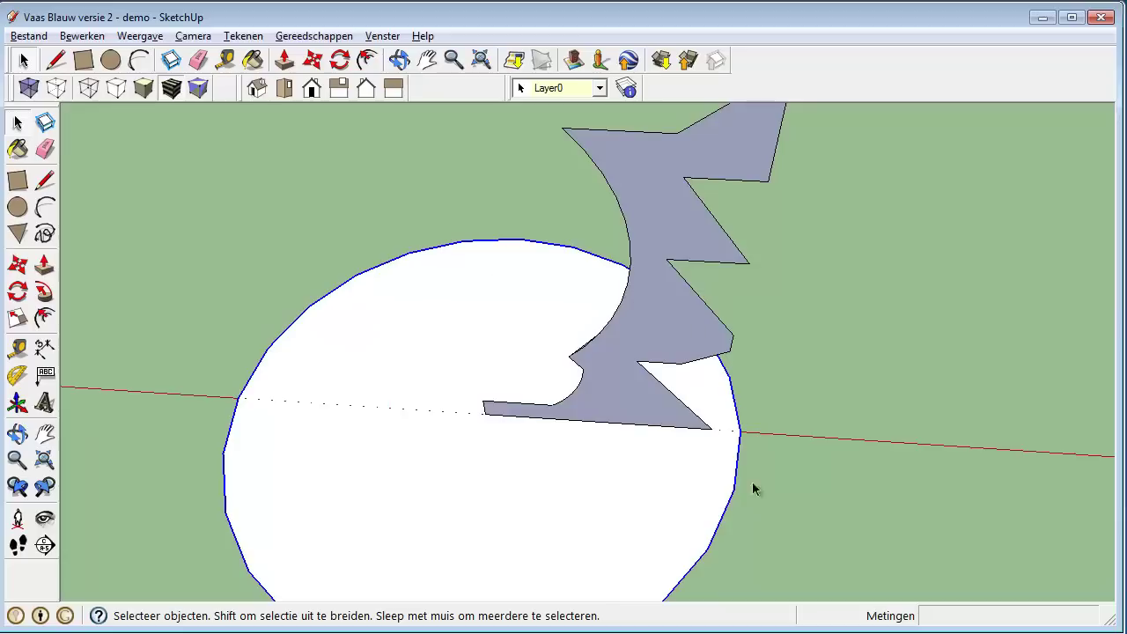
pyautogui.click(47, 298)
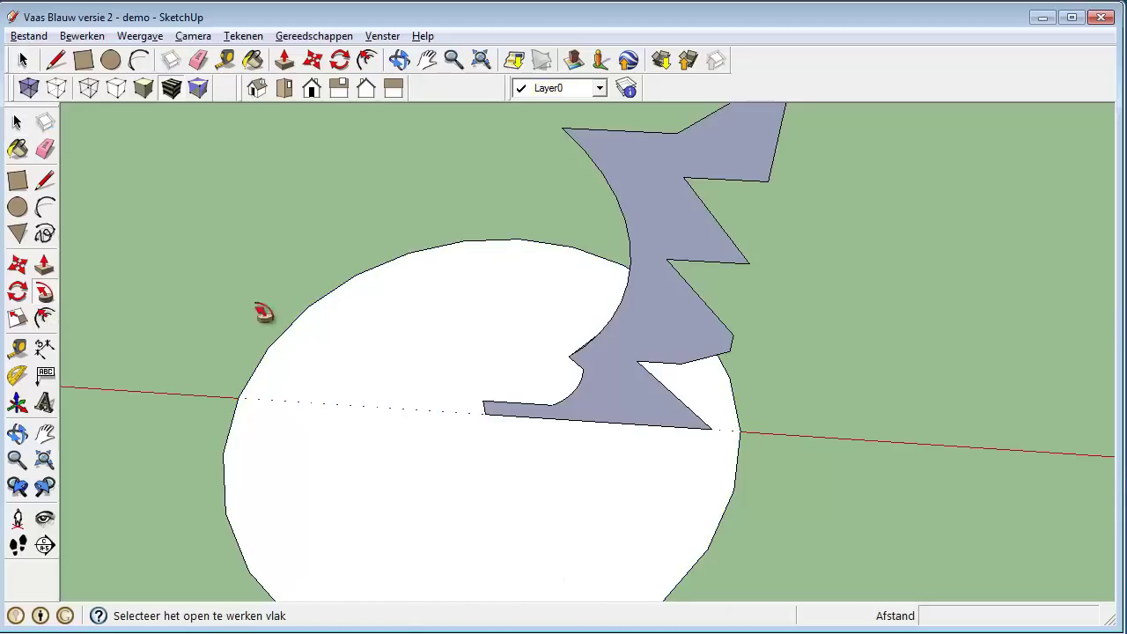
pyautogui.click(650, 180)
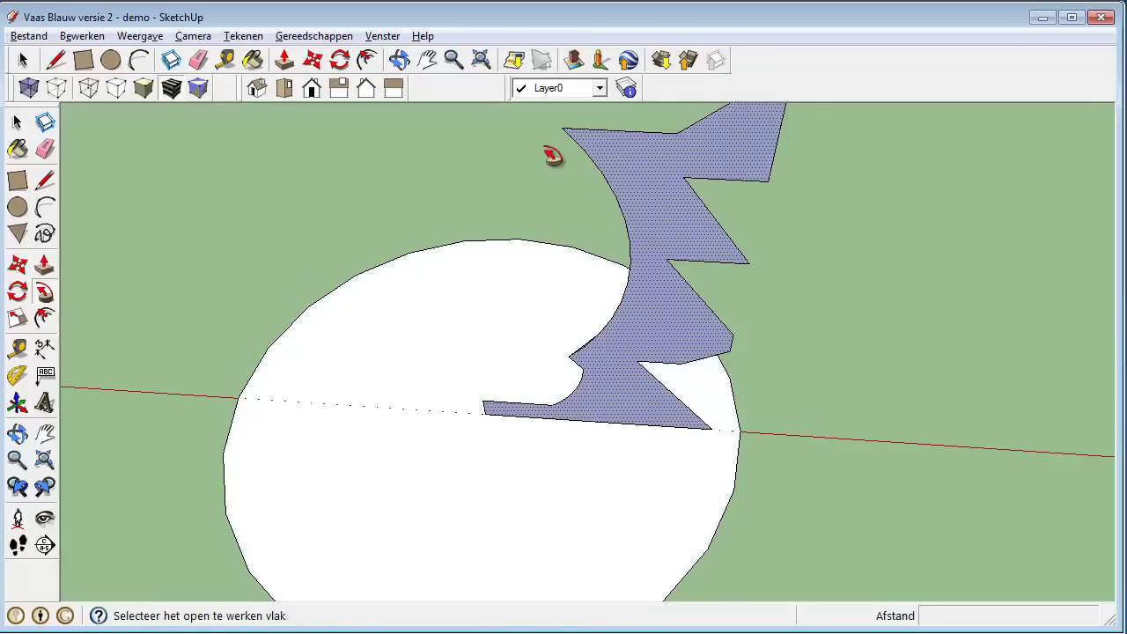
pyautogui.click(653, 174)
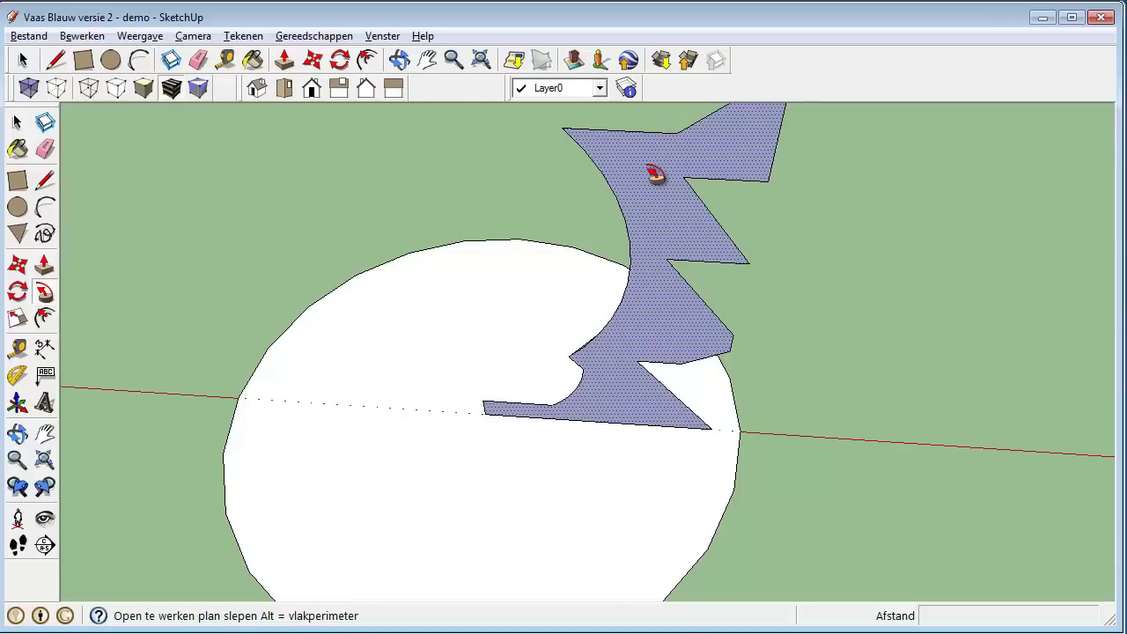
pyautogui.click(654, 174)
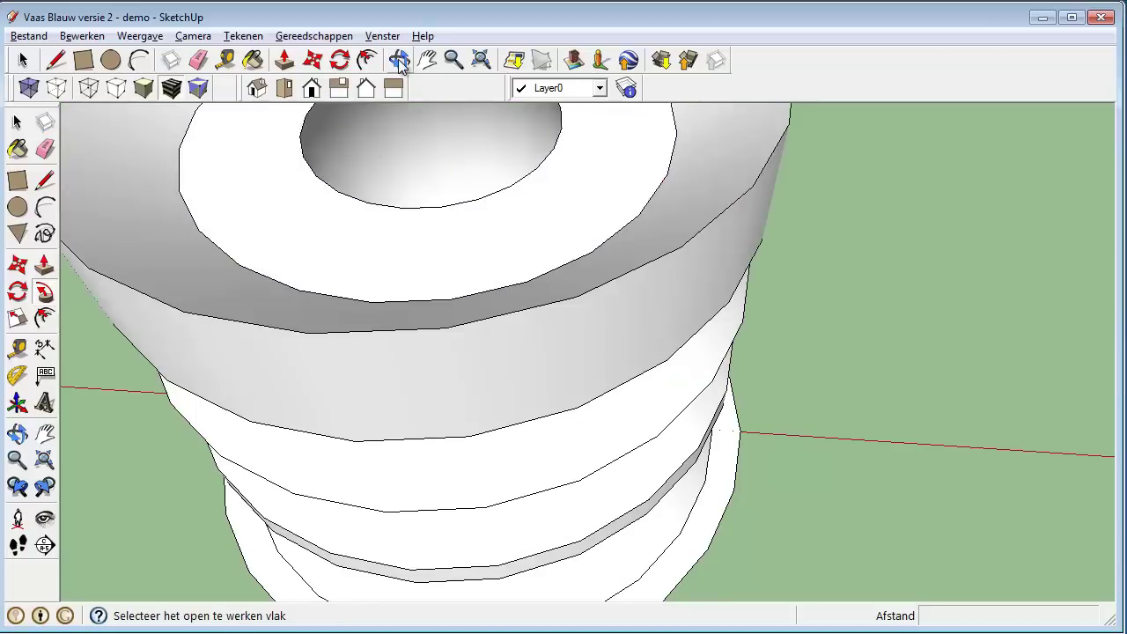
# - Undo the sweep to restore the profile and circle, then zoom in on the profile's top-left corner
pyautogui.click(400, 60)
pyautogui.moveTo(405, 206)
pyautogui.mouseDown()
pyautogui.moveTo(396, 189)
pyautogui.moveTo(464, 212)
pyautogui.moveTo(417, 151)
pyautogui.moveTo(408, 265)
pyautogui.moveTo(472, 347)
pyautogui.moveTo(237, 174)
pyautogui.moveTo(385, 226)
pyautogui.moveTo(370, 357)
pyautogui.moveTo(416, 217)
pyautogui.moveTo(410, 201)
pyautogui.mouseUp()
pyautogui.click(82, 35)
pyautogui.click(96, 56)
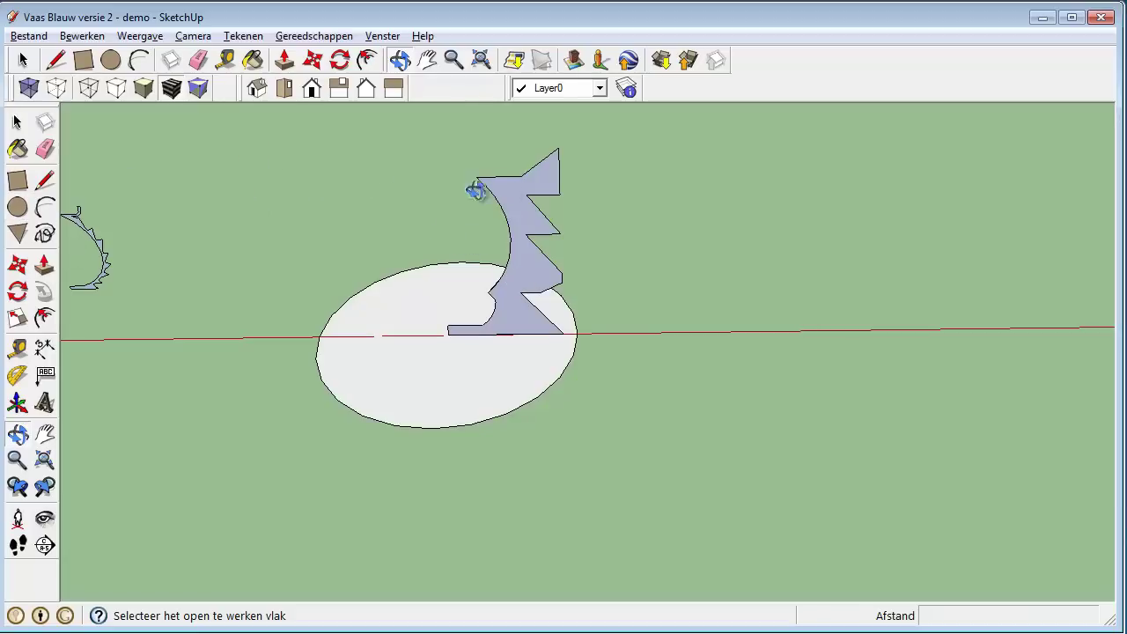
pyautogui.scroll(2, 482, 190)
pyautogui.scroll(3, 476, 183)
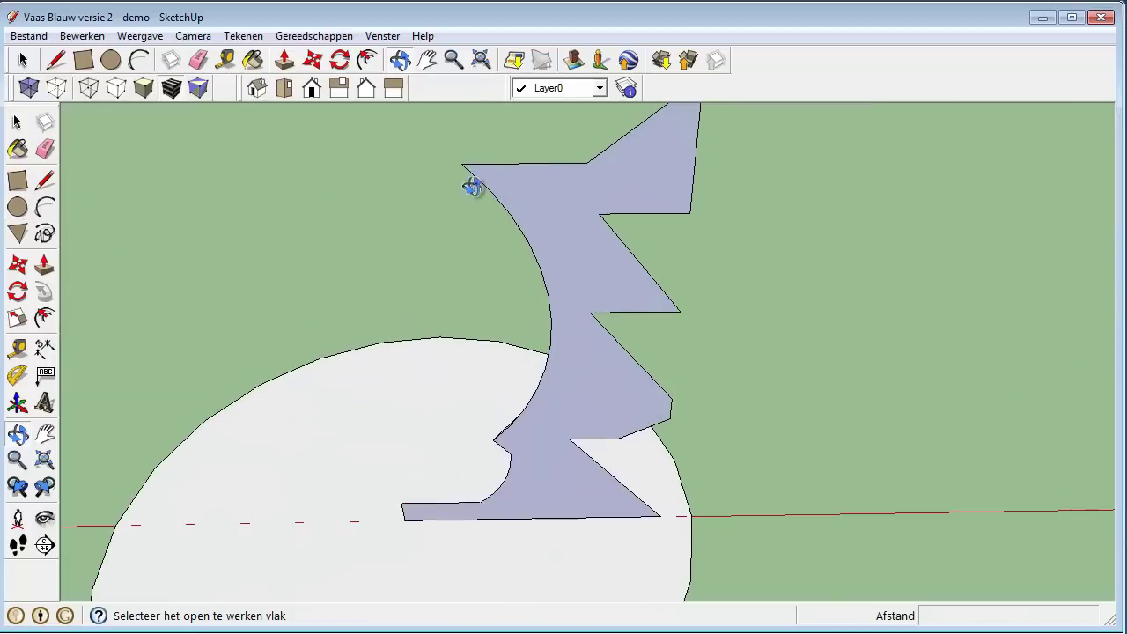
# - Cut a short diagonal line across the profile's top-left tip and erase the small triangle
pyautogui.click(44, 180)
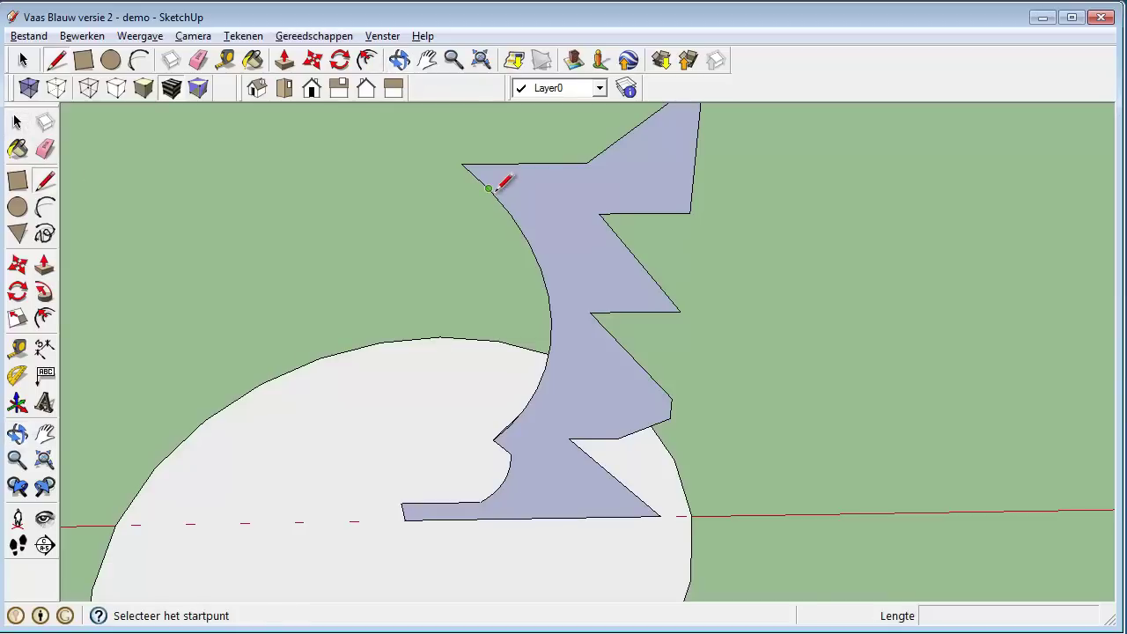
pyautogui.click(498, 199)
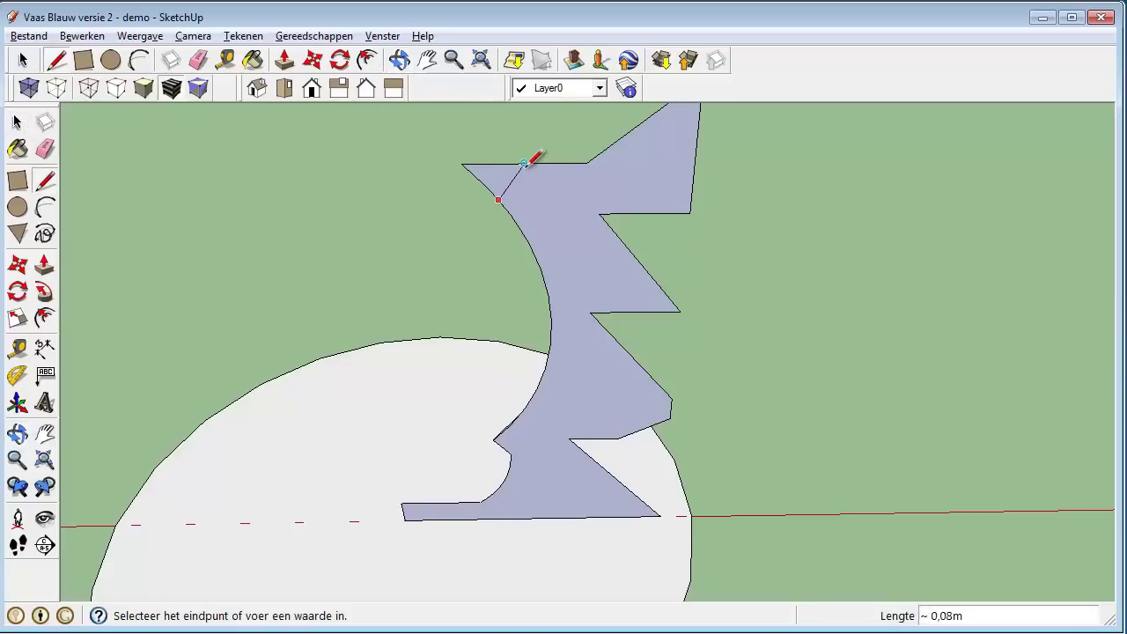
pyautogui.click(526, 163)
pyautogui.click(45, 149)
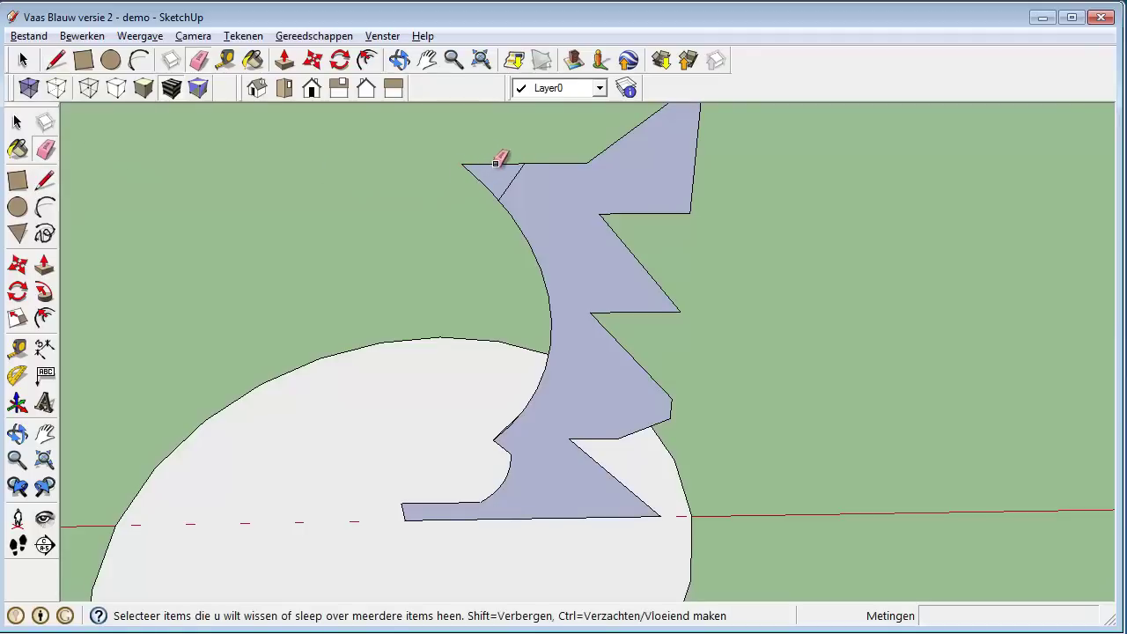
pyautogui.scroll(3, 489, 169)
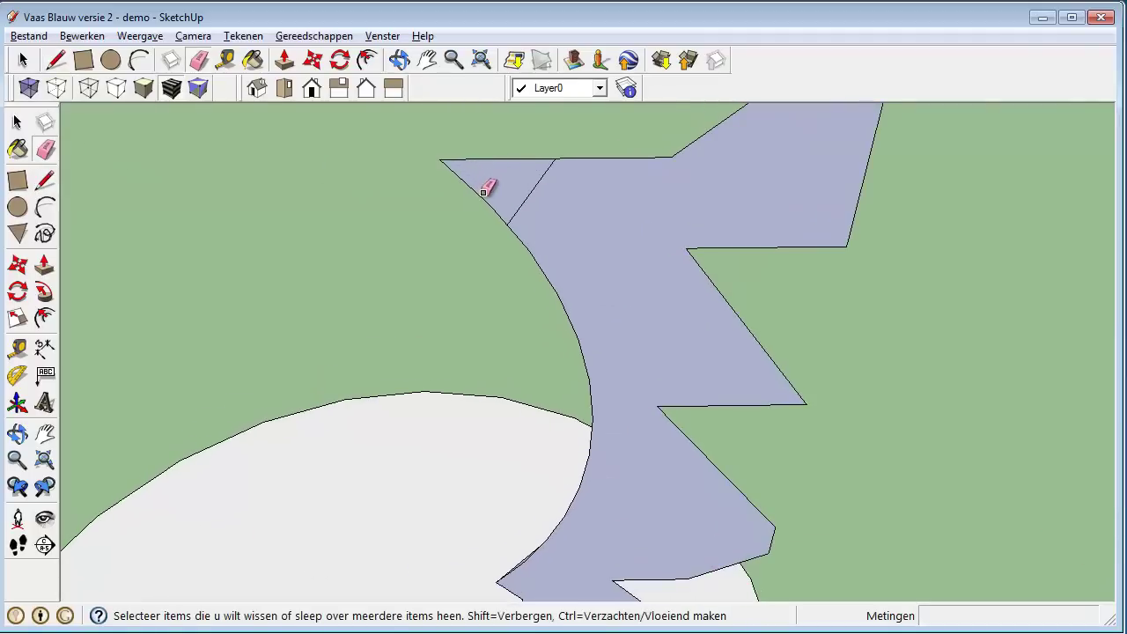
pyautogui.click(484, 192)
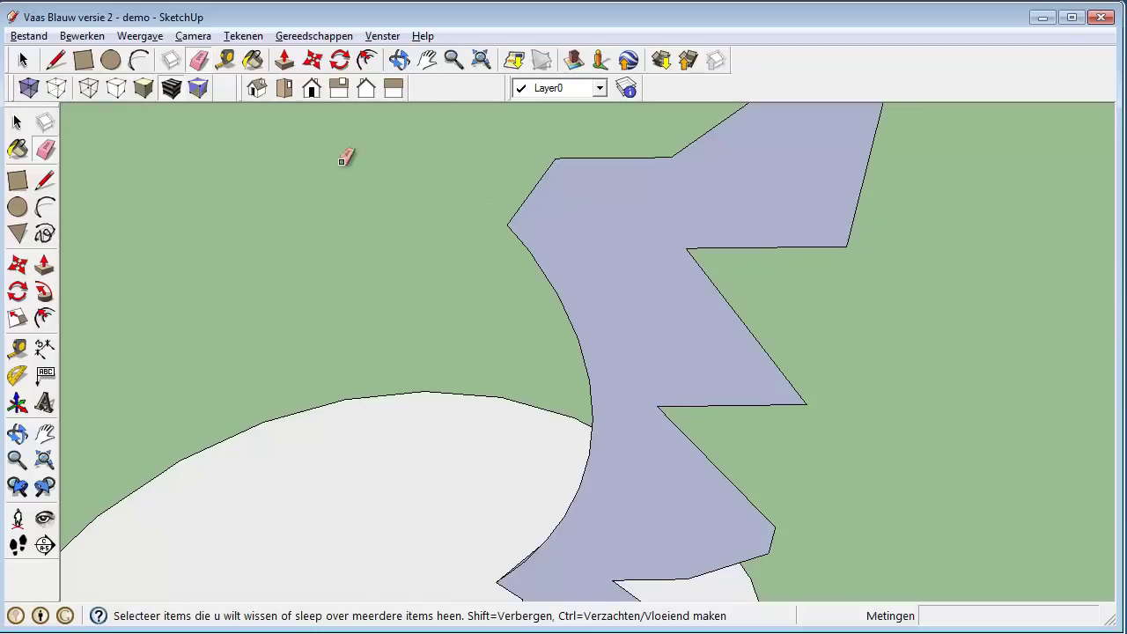
pyautogui.scroll(-5, 348, 157)
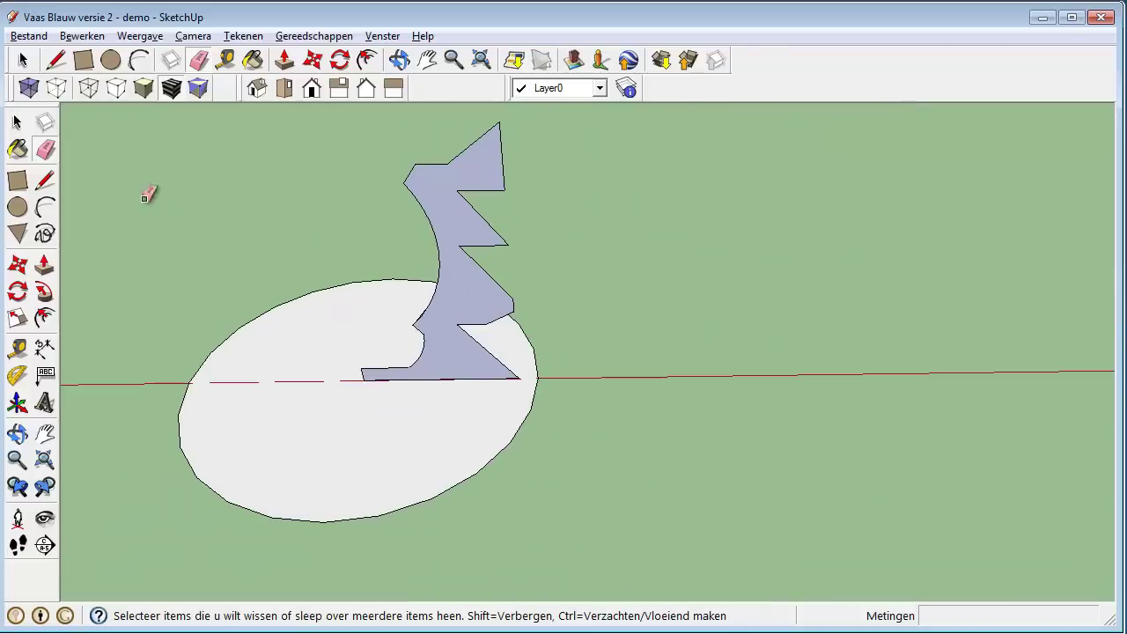
# - Follow Me the trimmed profile around the circle, then select the grey ring face around the base
pyautogui.click(17, 124)
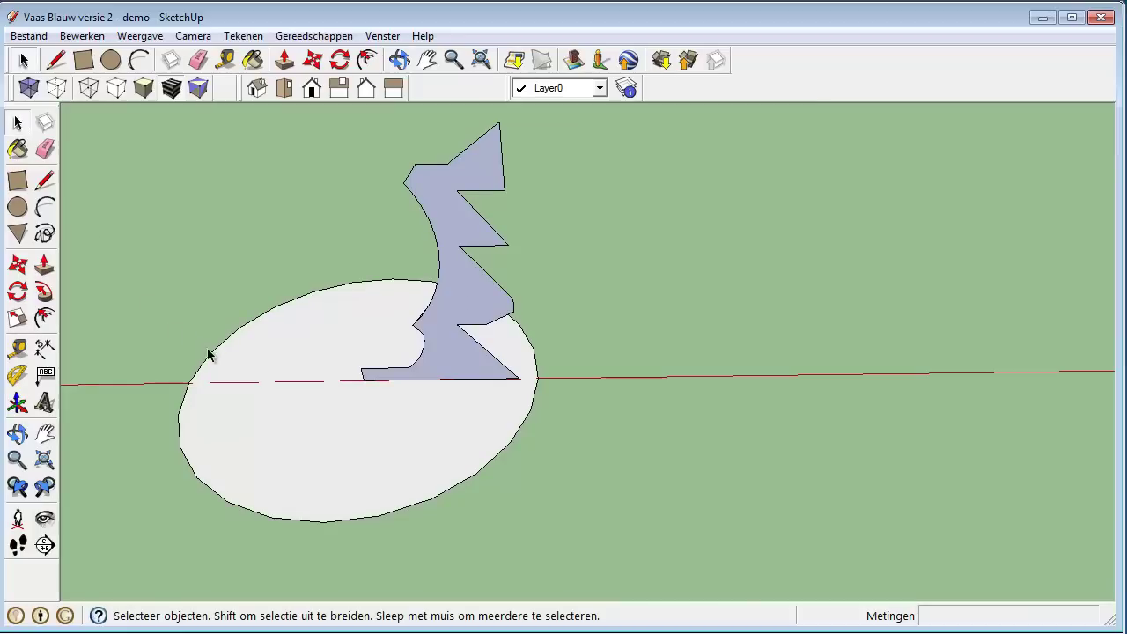
pyautogui.click(214, 355)
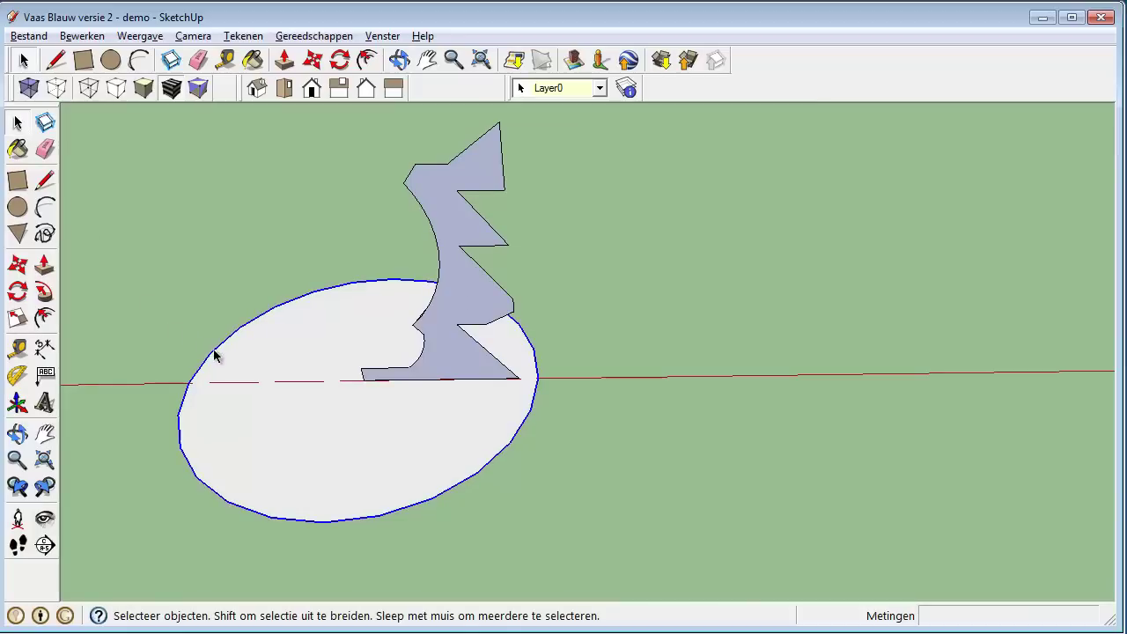
pyautogui.click(45, 295)
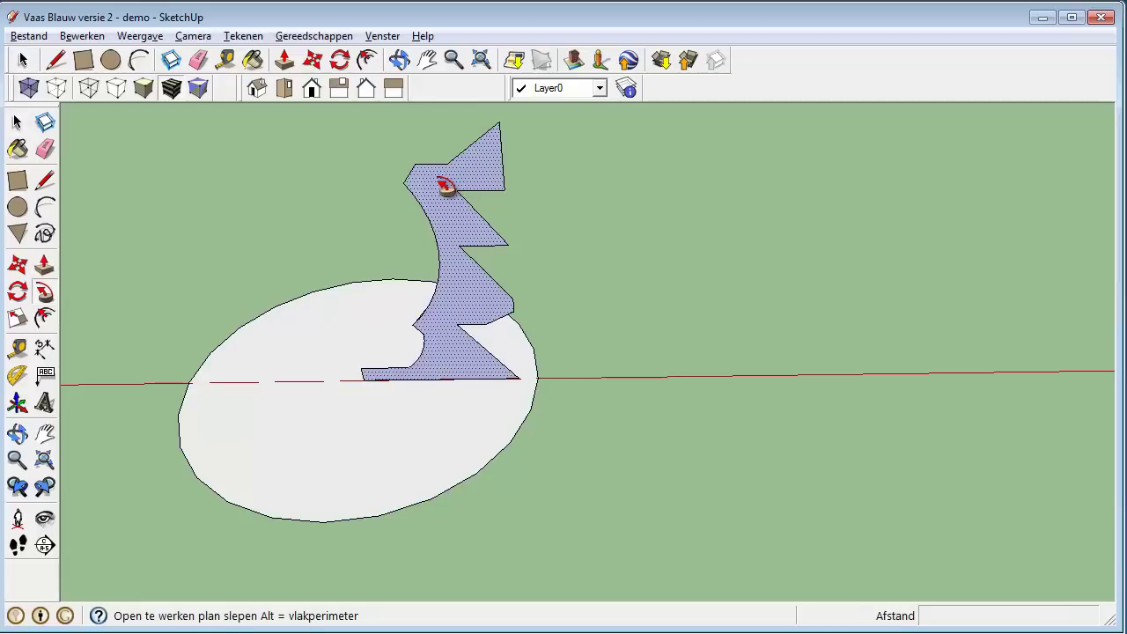
pyautogui.click(388, 264)
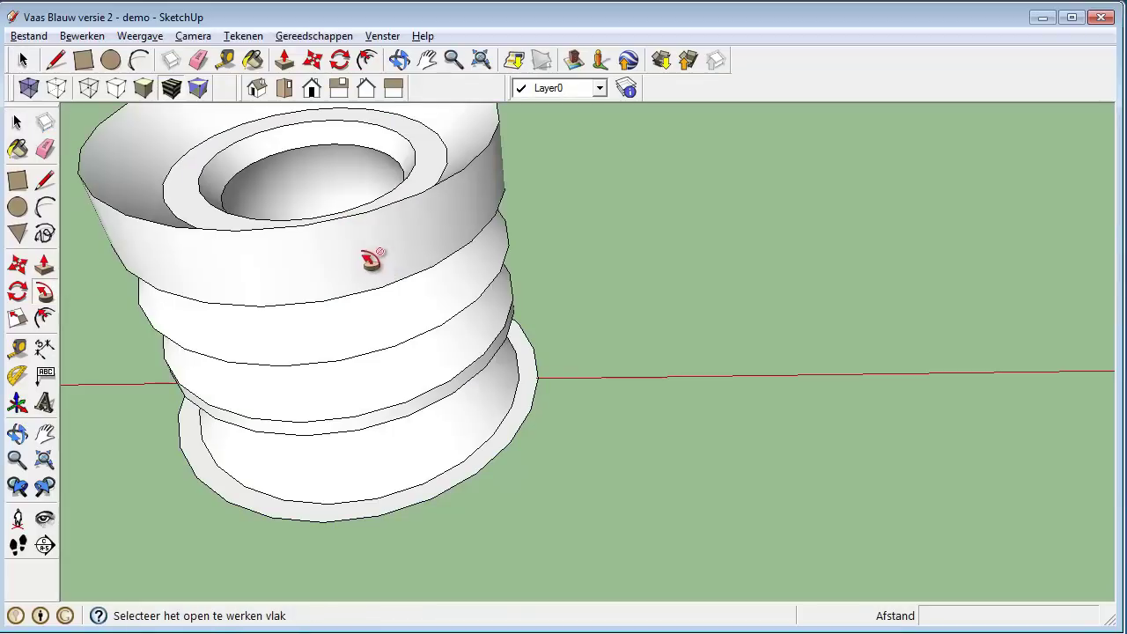
pyautogui.click(400, 59)
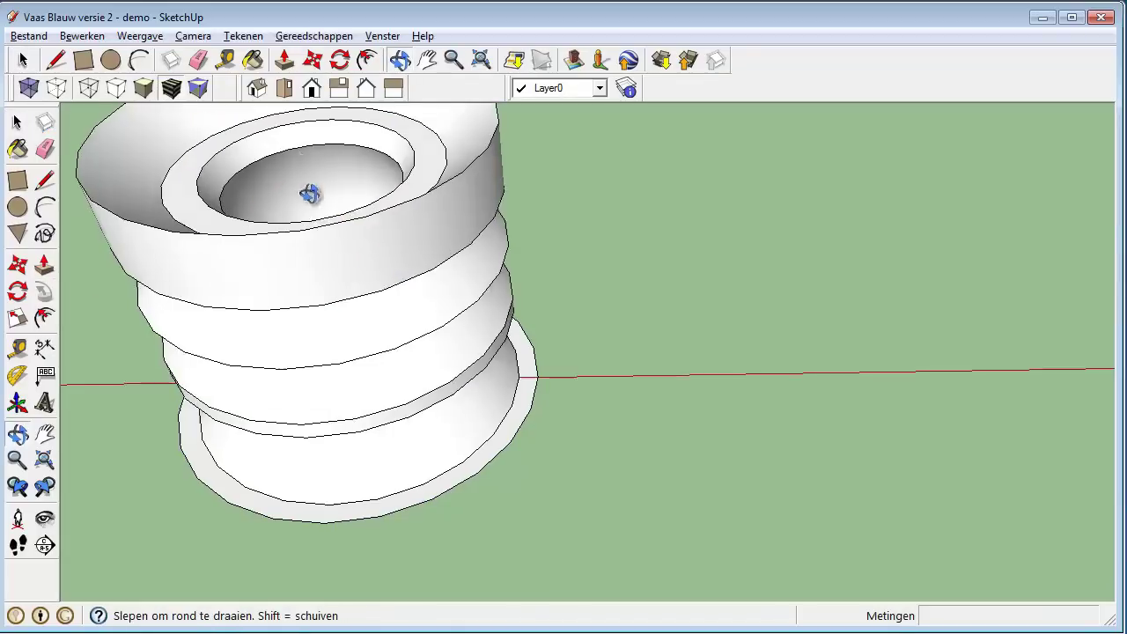
pyautogui.moveTo(309, 193)
pyautogui.mouseDown()
pyautogui.moveTo(417, 332)
pyautogui.moveTo(390, 335)
pyautogui.moveTo(302, 197)
pyautogui.moveTo(254, 295)
pyautogui.moveTo(295, 206)
pyautogui.moveTo(282, 211)
pyautogui.mouseUp()
pyautogui.click(17, 122)
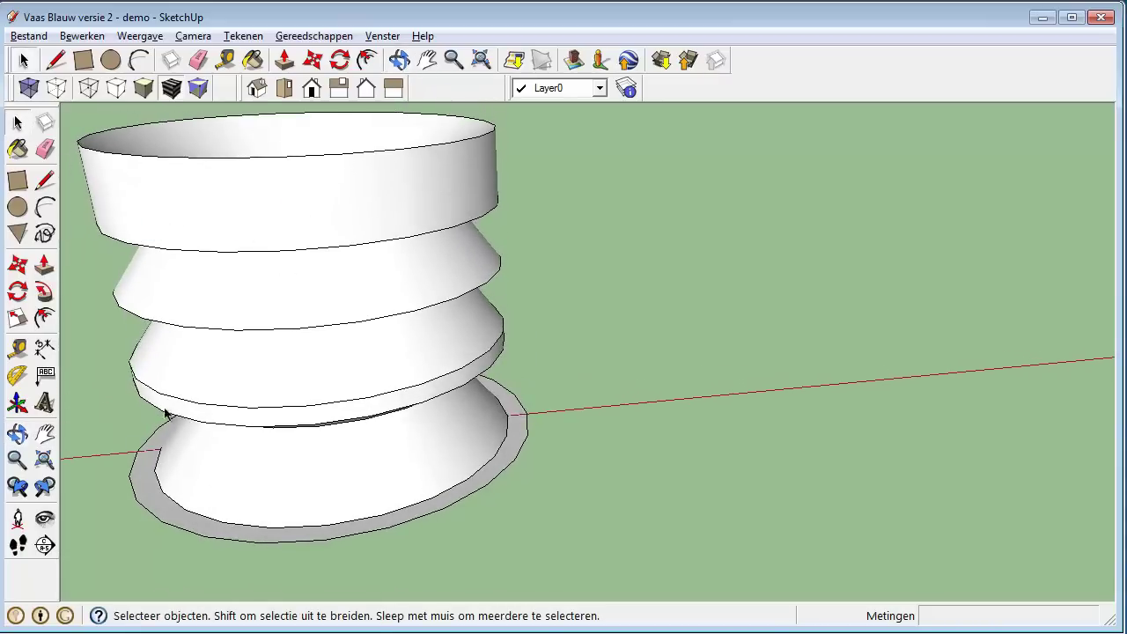
pyautogui.click(338, 533)
# - Delete the grey ring face and the leftover outer circle edge at the vase base
pyautogui.press('Delete')
pyautogui.click(358, 533)
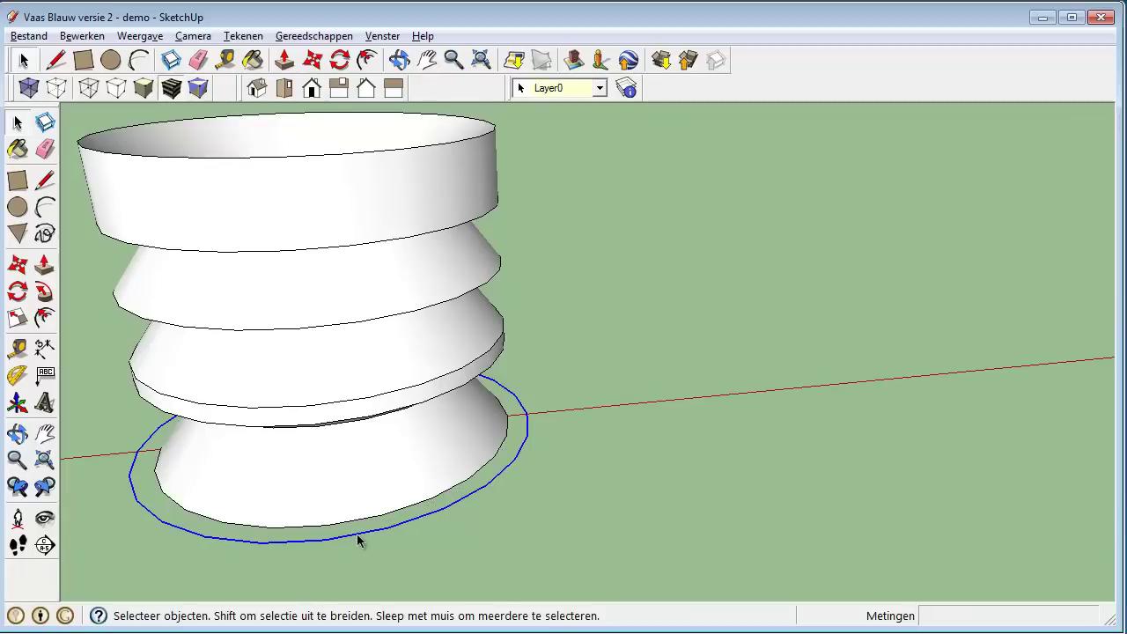
pyautogui.press('Delete')
# - Box-select the whole vase and group it with Group maken
pyautogui.moveTo(343, 470)
pyautogui.mouseDown(button='middle')
pyautogui.moveTo(244, 258)
pyautogui.moveTo(265, 415)
pyautogui.mouseUp(button='middle')
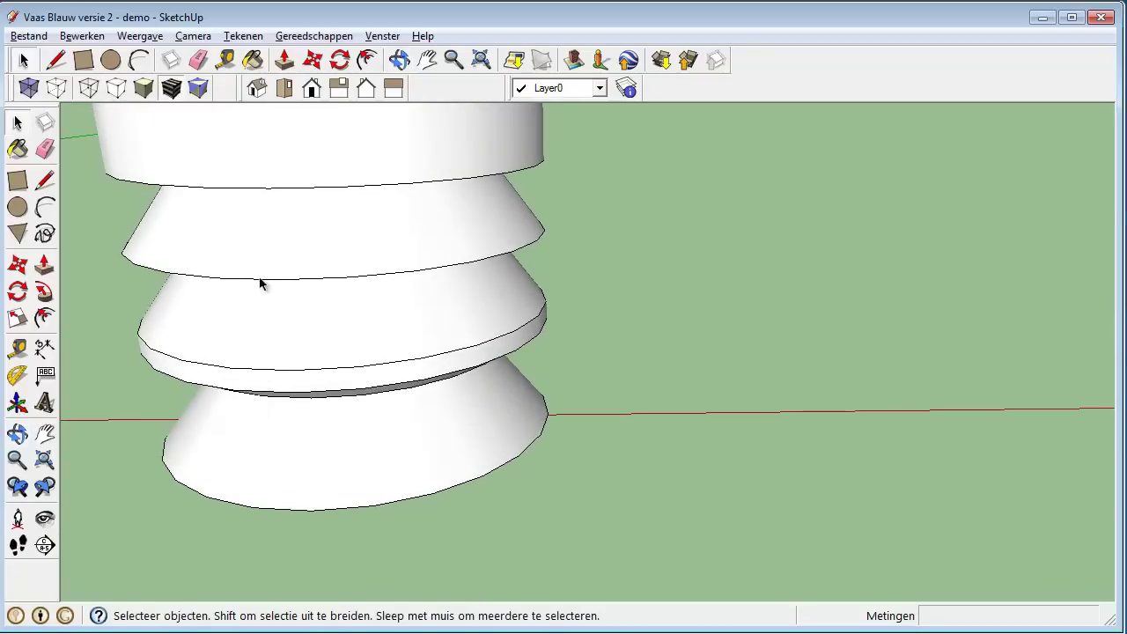
pyautogui.scroll(-2, 264, 282)
pyautogui.scroll(-1, 265, 282)
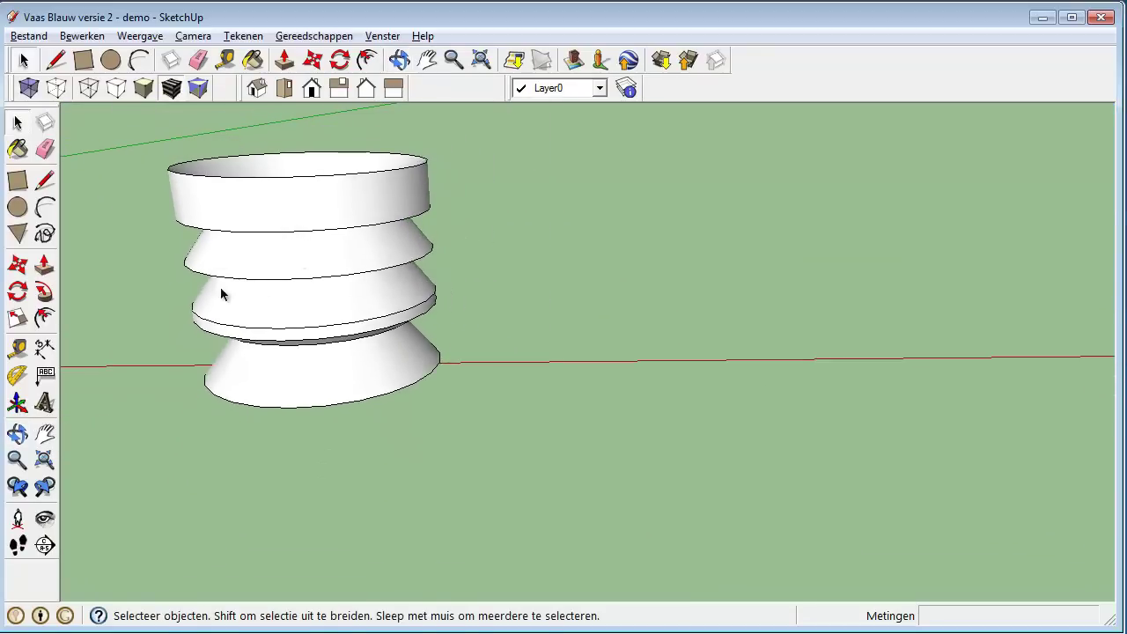
pyautogui.moveTo(129, 131); pyautogui.dragTo(493, 453)
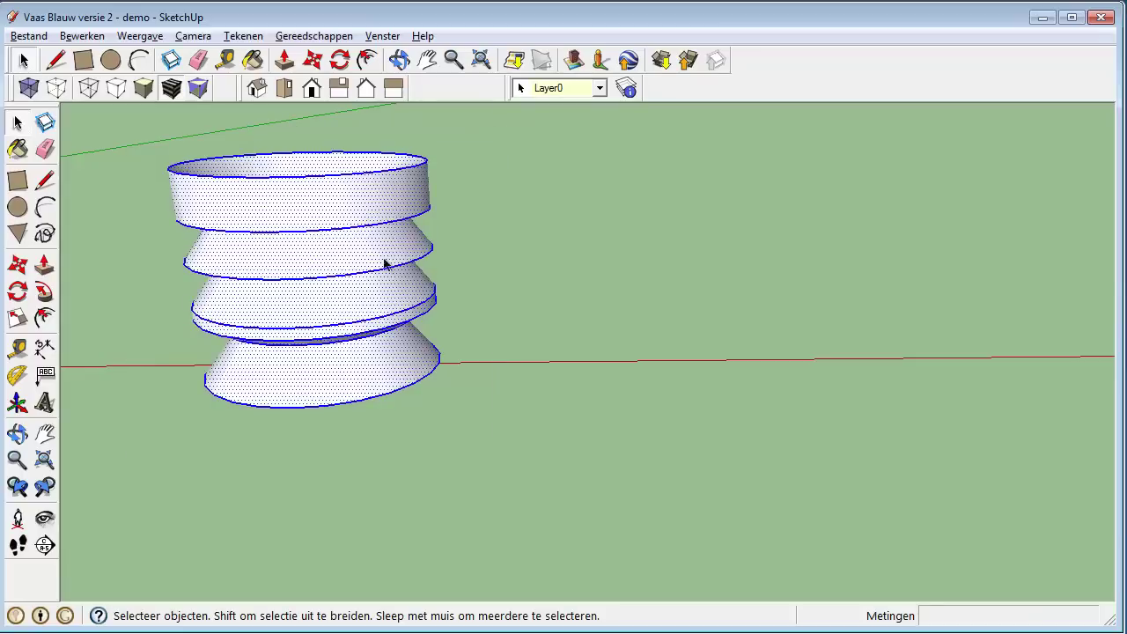
pyautogui.rightClick(275, 243)
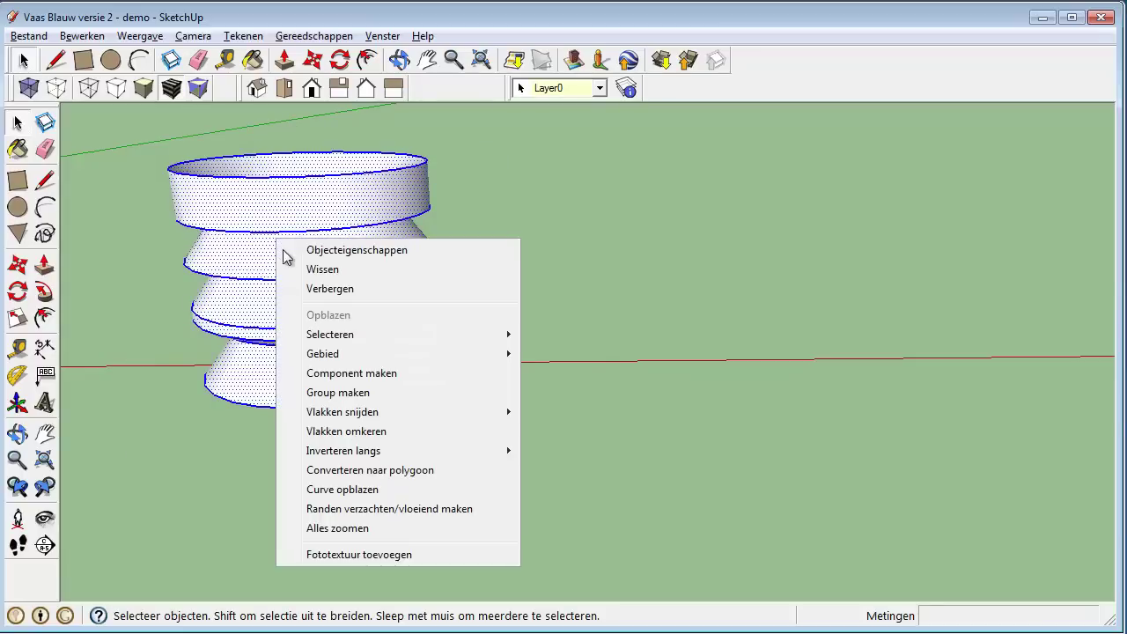
pyautogui.click(344, 393)
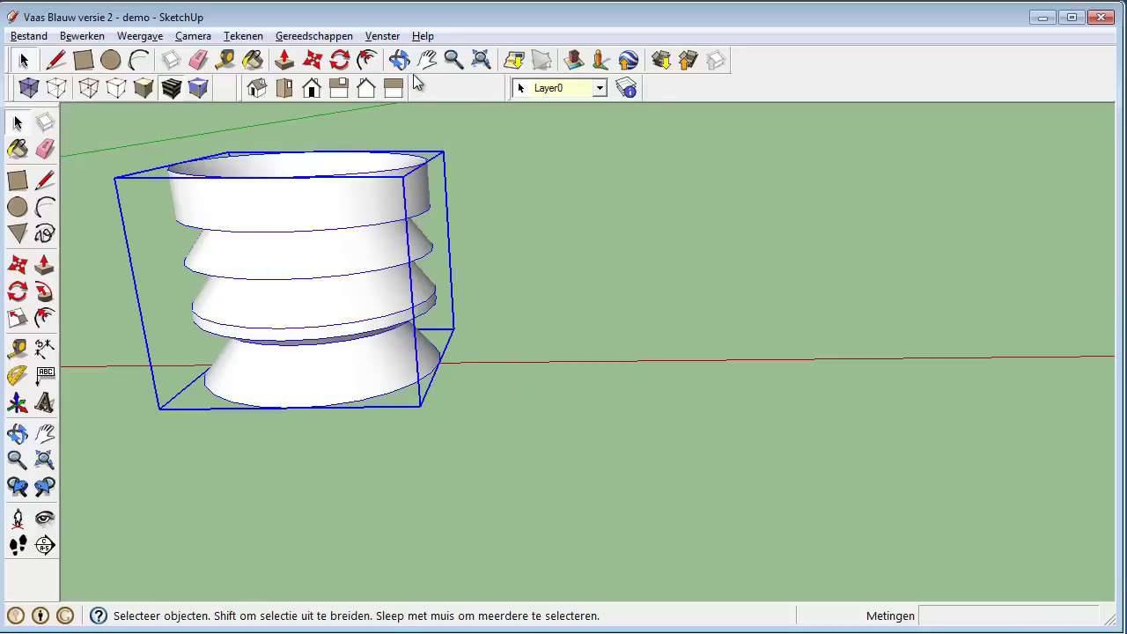
# - Pan the view to reveal the ribbed vase with the 1,00m dimension and select it
pyautogui.click(427, 59)
pyautogui.moveTo(114, 287); pyautogui.dragTo(458, 309)
pyautogui.moveTo(272, 315); pyautogui.dragTo(479, 322)
pyautogui.moveTo(327, 295); pyautogui.dragTo(528, 302)
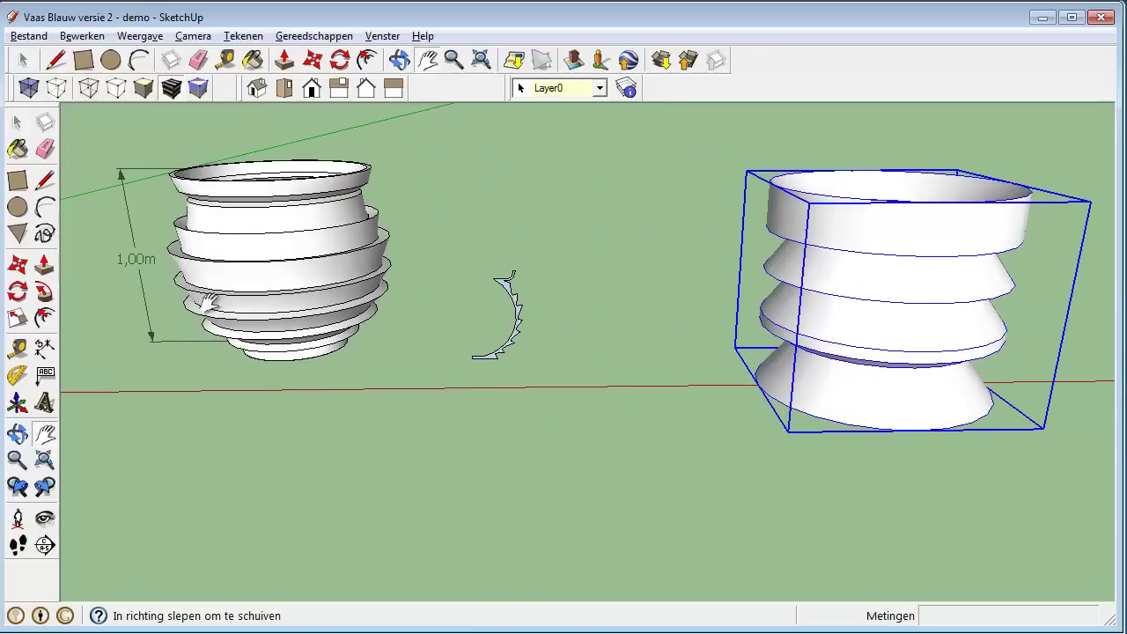
pyautogui.moveTo(171, 317); pyautogui.dragTo(264, 320)
pyautogui.press('space')
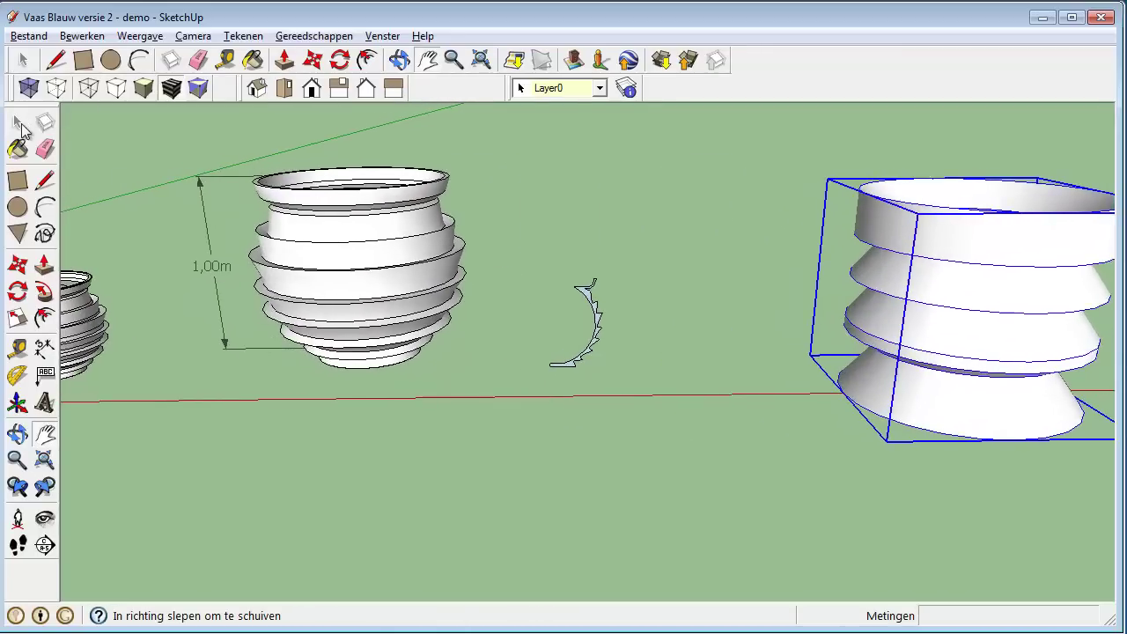
pyautogui.click(335, 256)
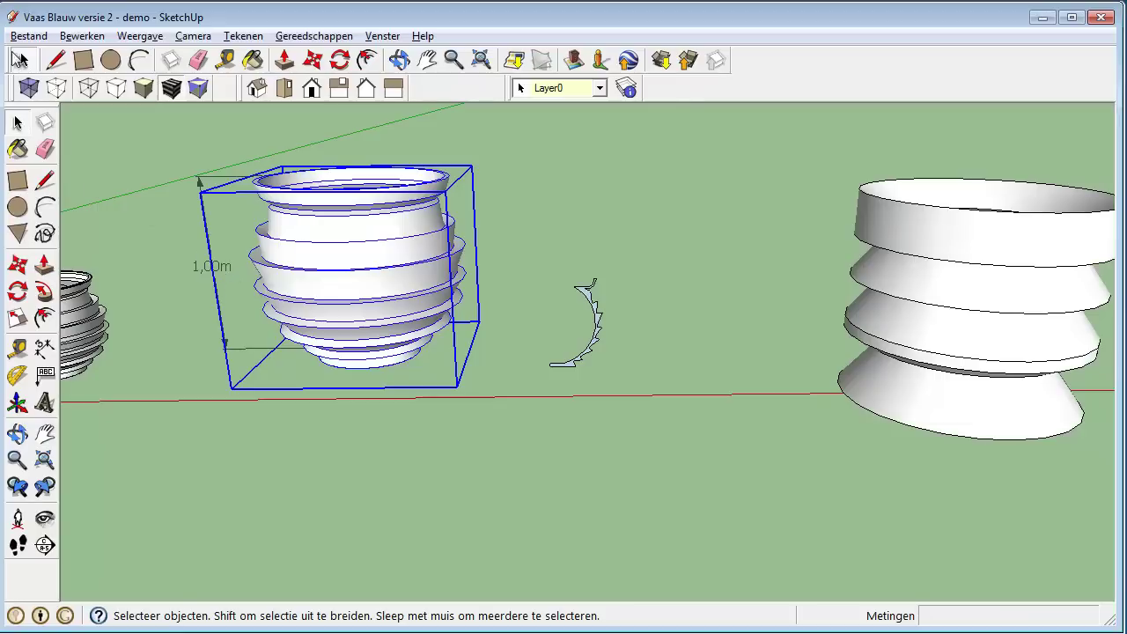
# - Export the vase as STL named 'Vaas Blauw versie 2 - demo.stl' and close the export summary
pyautogui.click(29, 36)
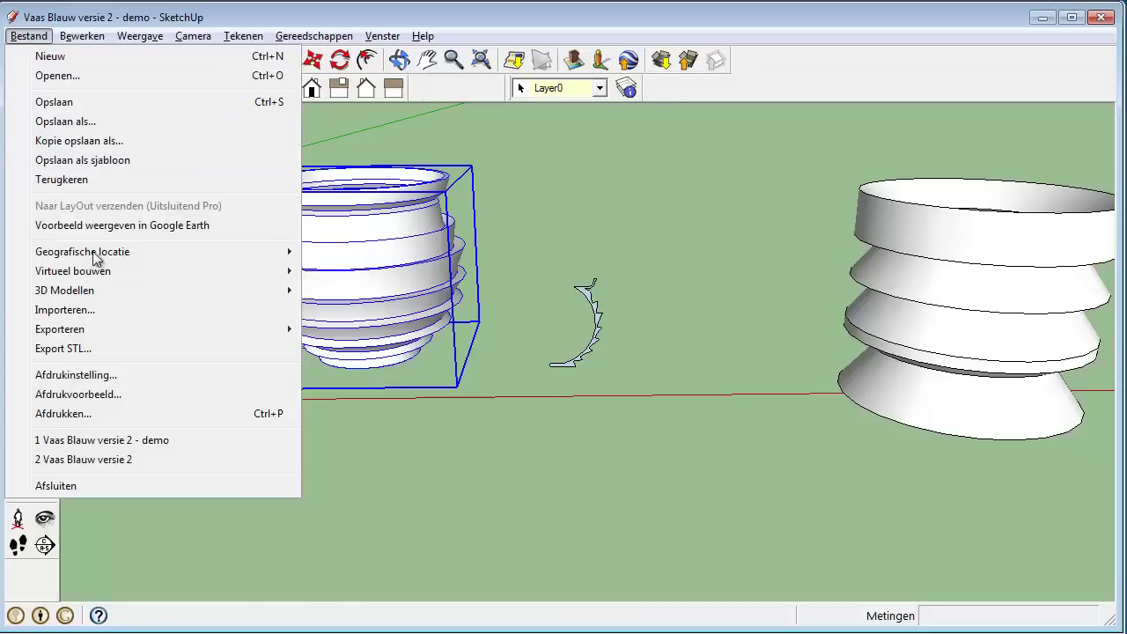
pyautogui.click(63, 349)
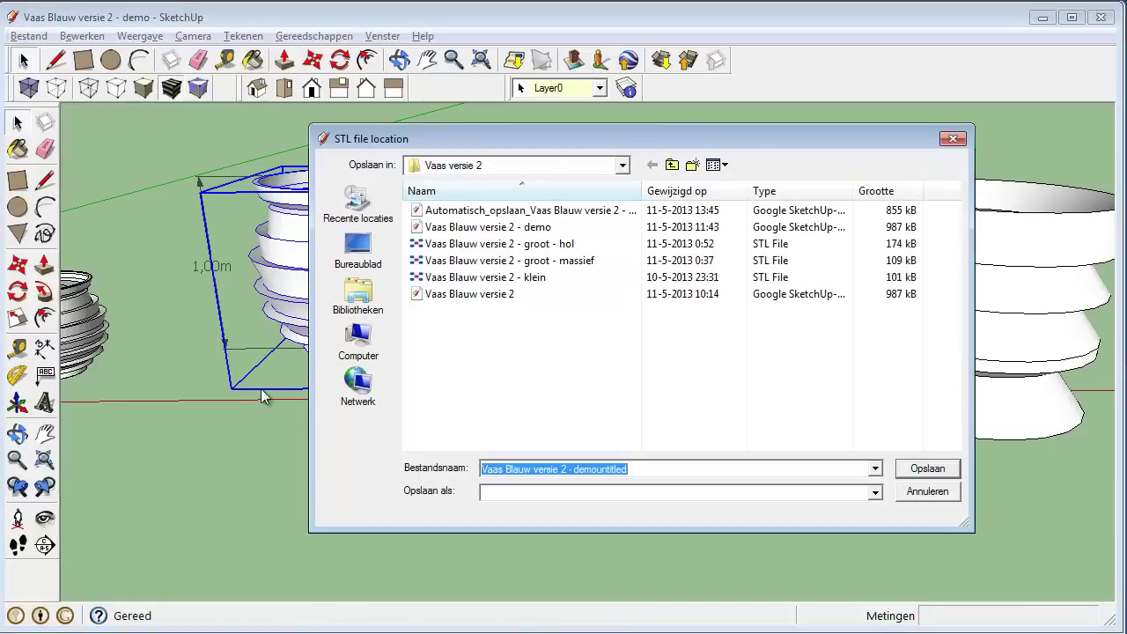
pyautogui.click(638, 470)
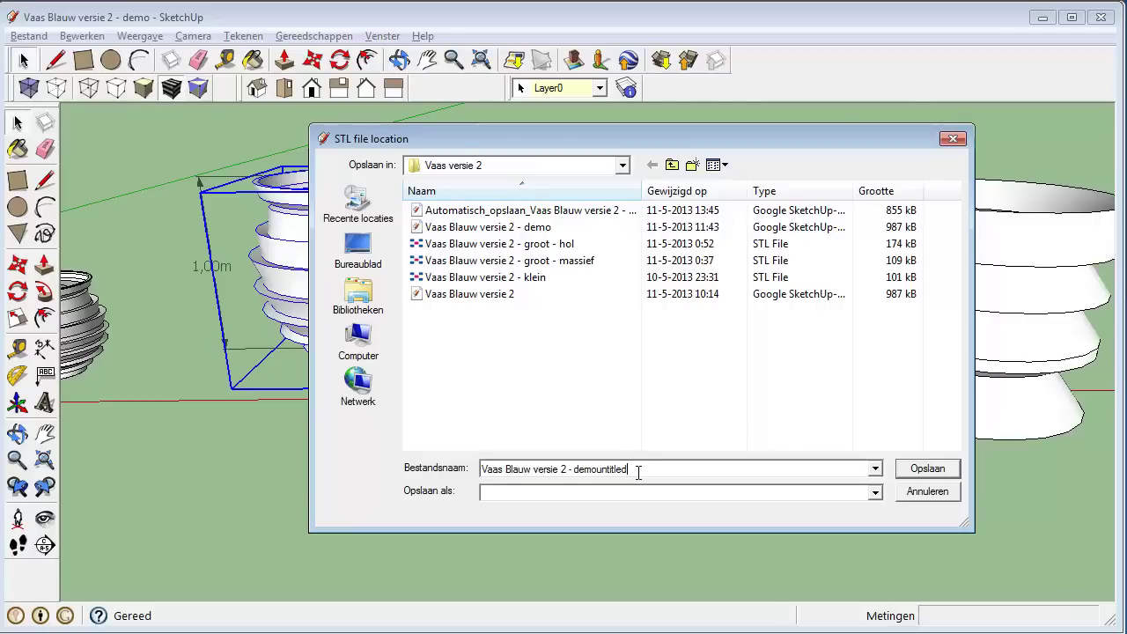
pyautogui.press('BackSpace')
pyautogui.press('BackSpace')
pyautogui.press('BackSpace')
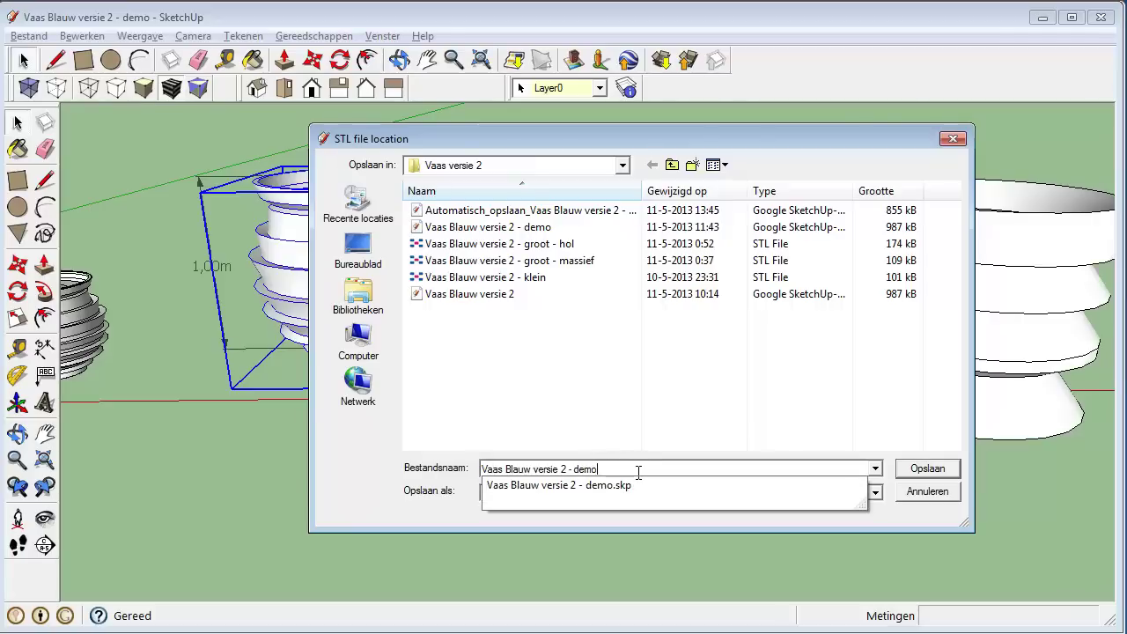
pyautogui.write('wm')
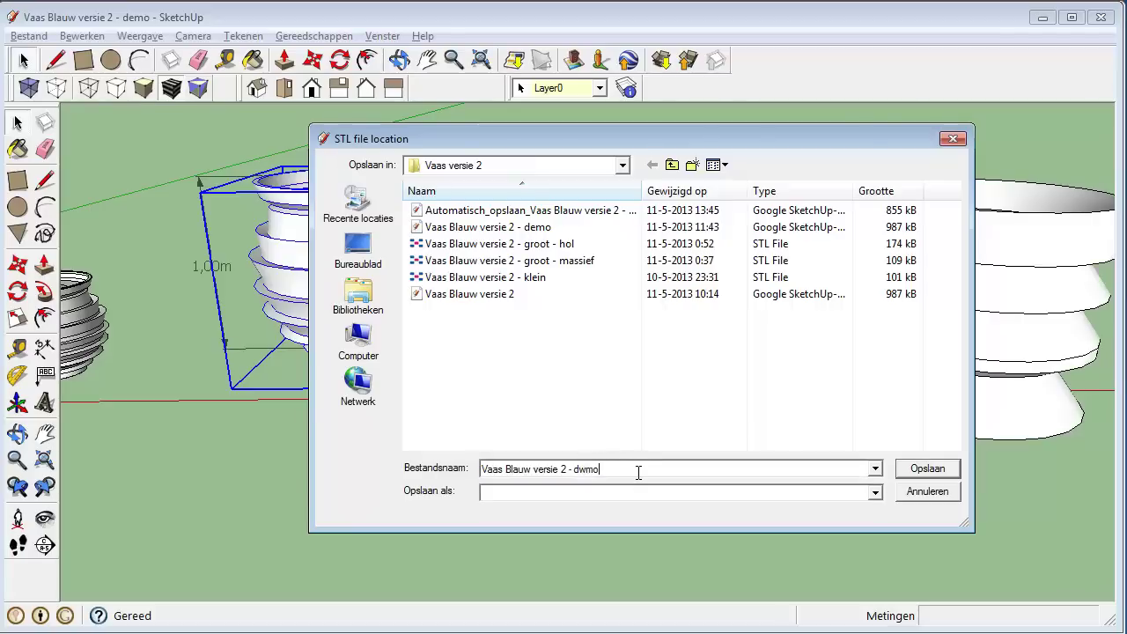
pyautogui.press('BackSpace')
pyautogui.press('BackSpace')
pyautogui.write('emo.')
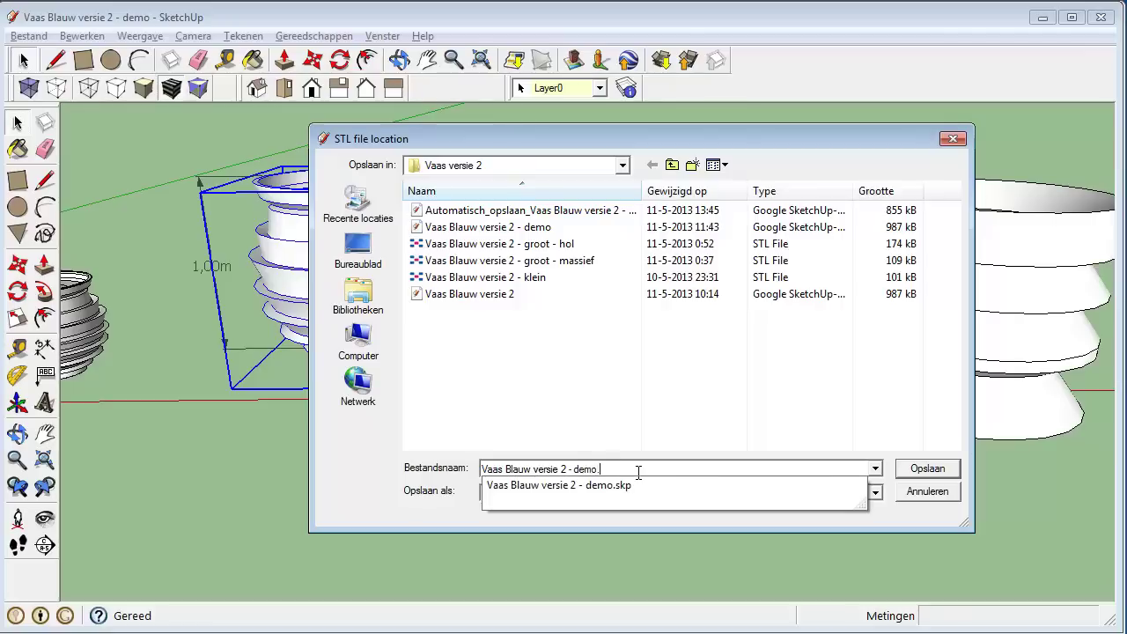
pyautogui.write('stl')
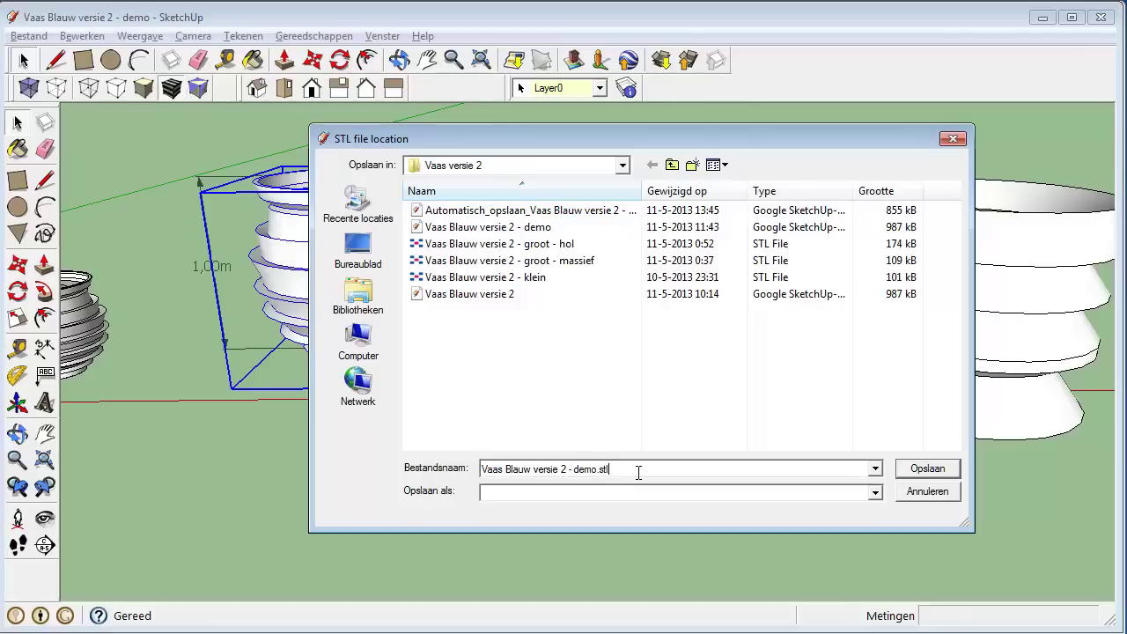
pyautogui.click(907, 469)
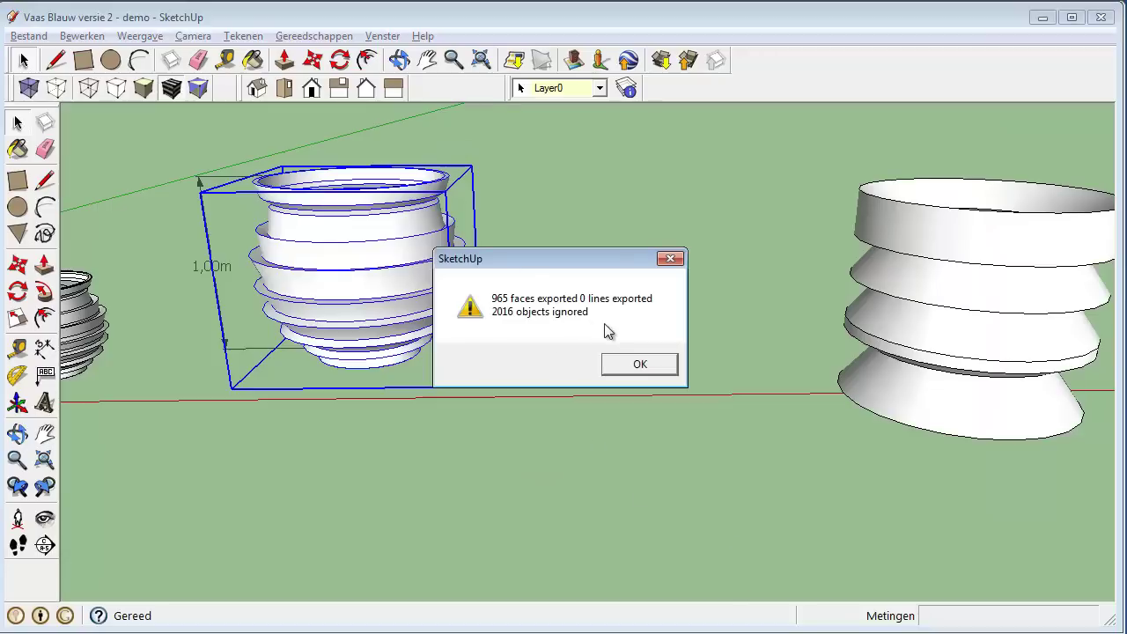
pyautogui.click(629, 366)
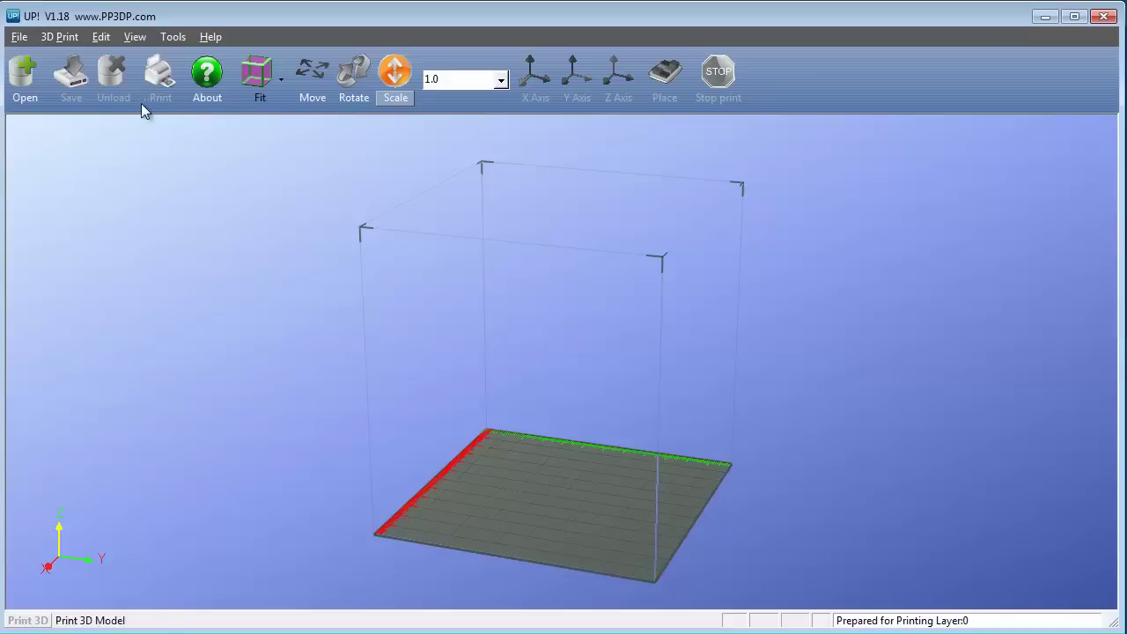
# - Open the STL file 'Vaas Blauw versie 2 - demo' in UP!
pyautogui.click(24, 83)
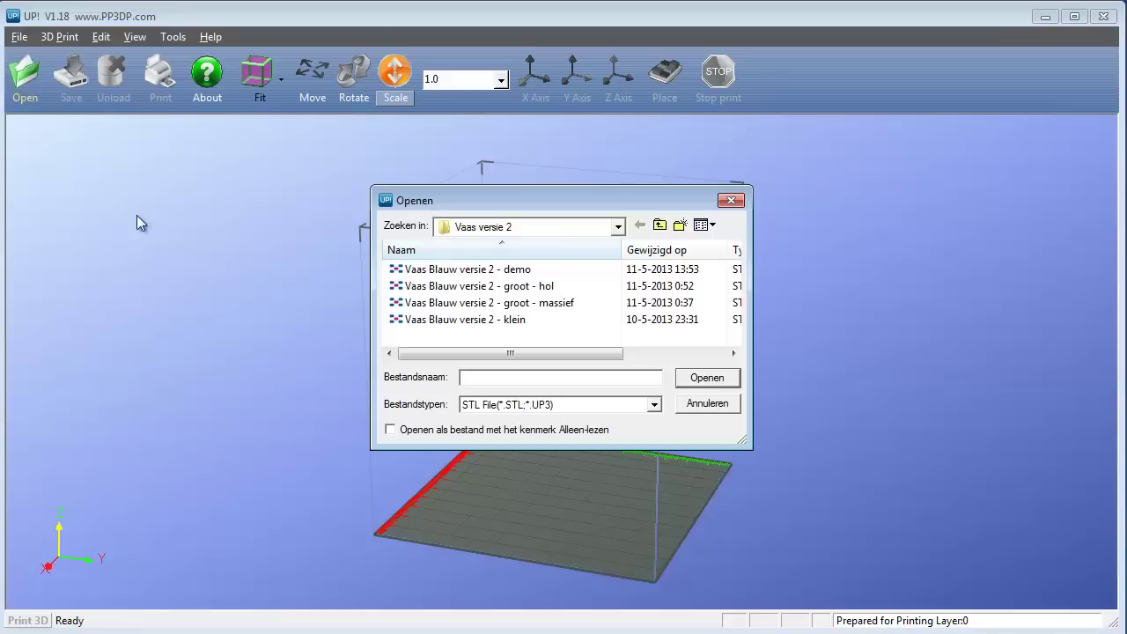
pyautogui.click(519, 270)
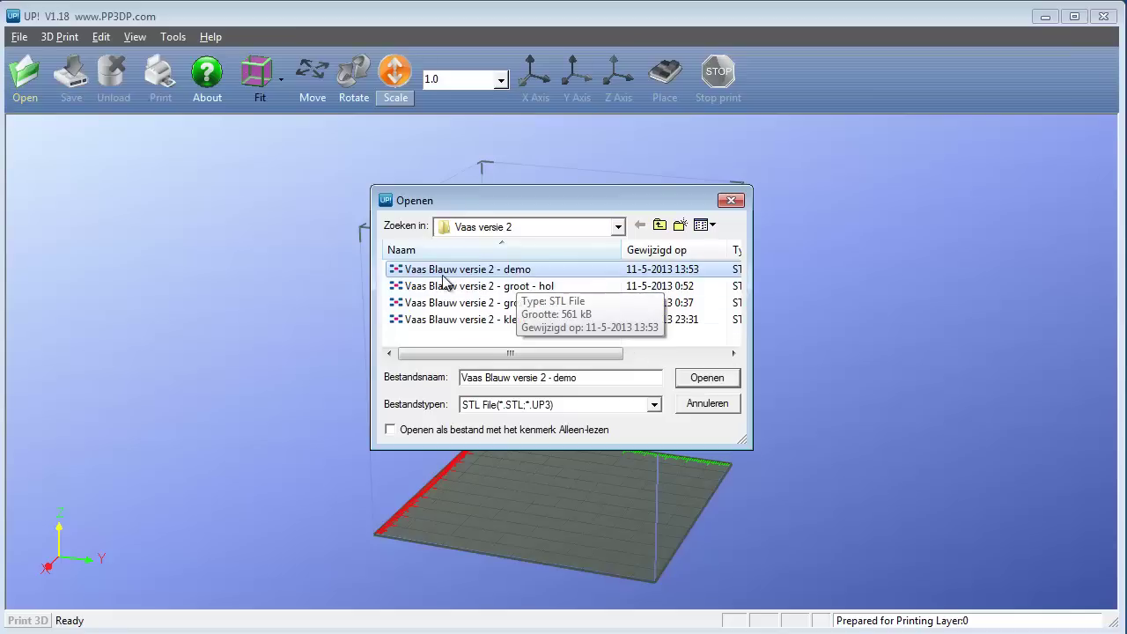
pyautogui.click(704, 381)
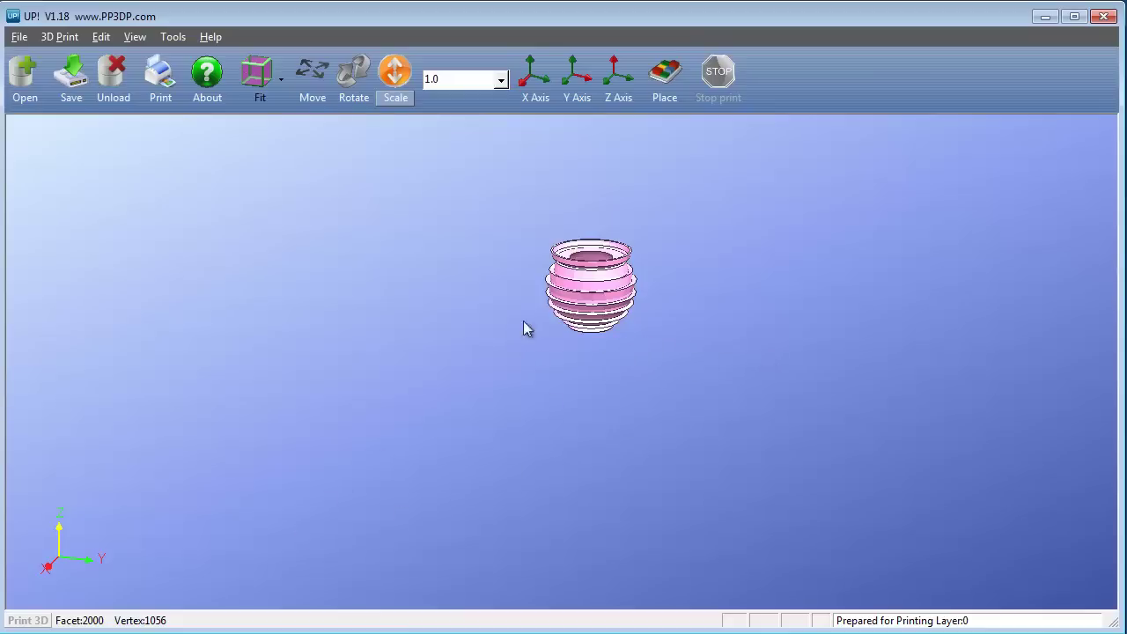
# - Fit the vase in view, scale it by 0.5 twice, and place it on the platform
pyautogui.click(259, 79)
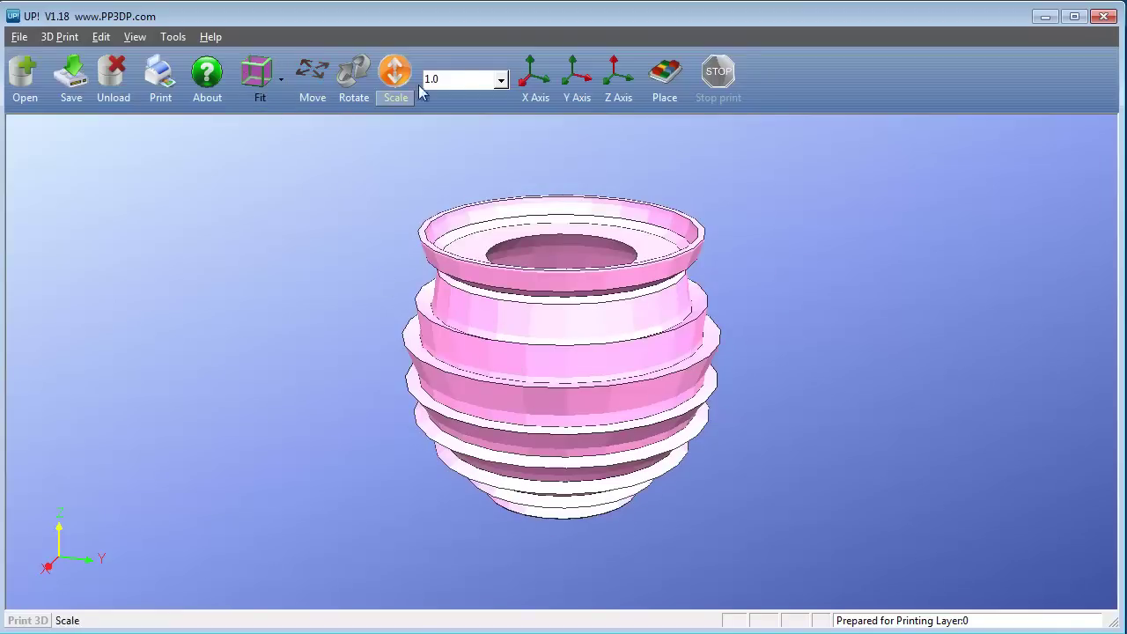
pyautogui.moveTo(562, 335)
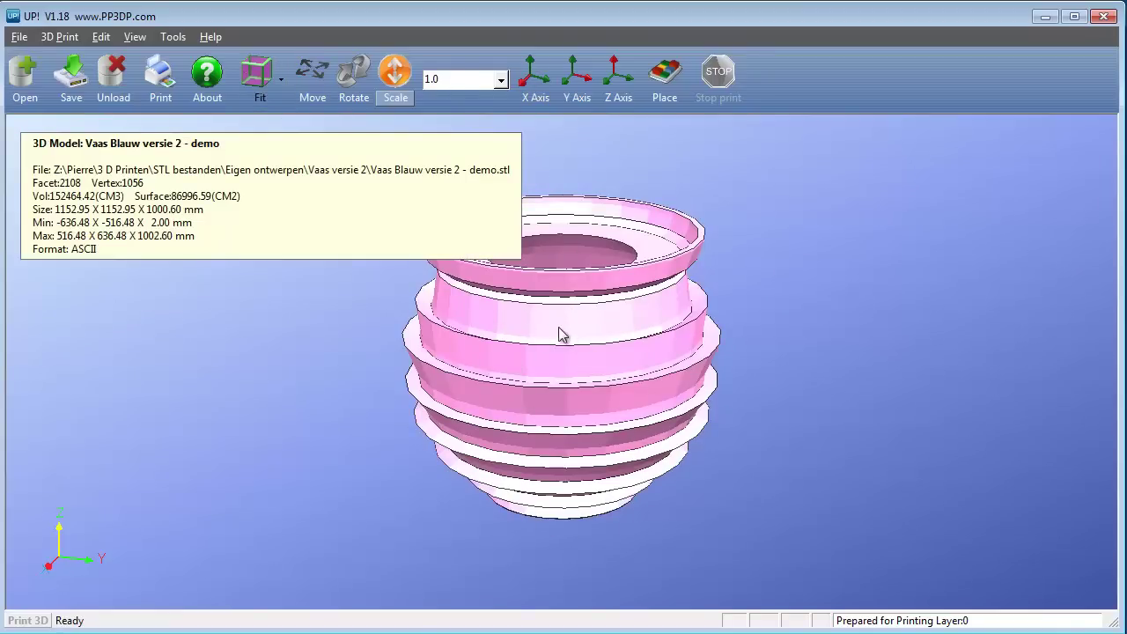
pyautogui.click(500, 79)
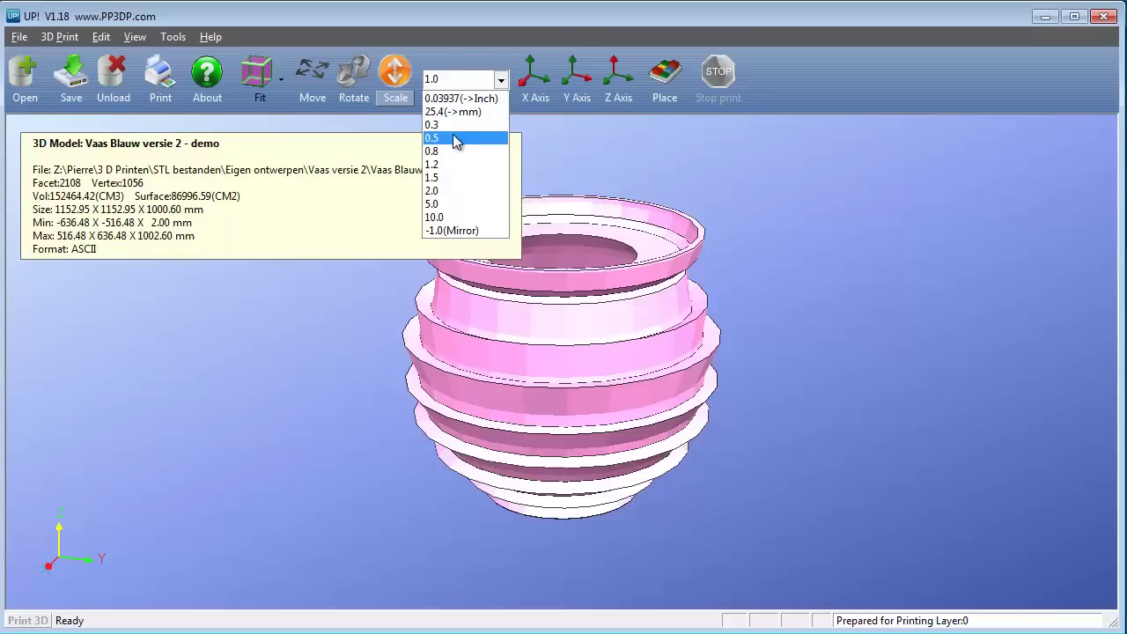
pyautogui.click(453, 138)
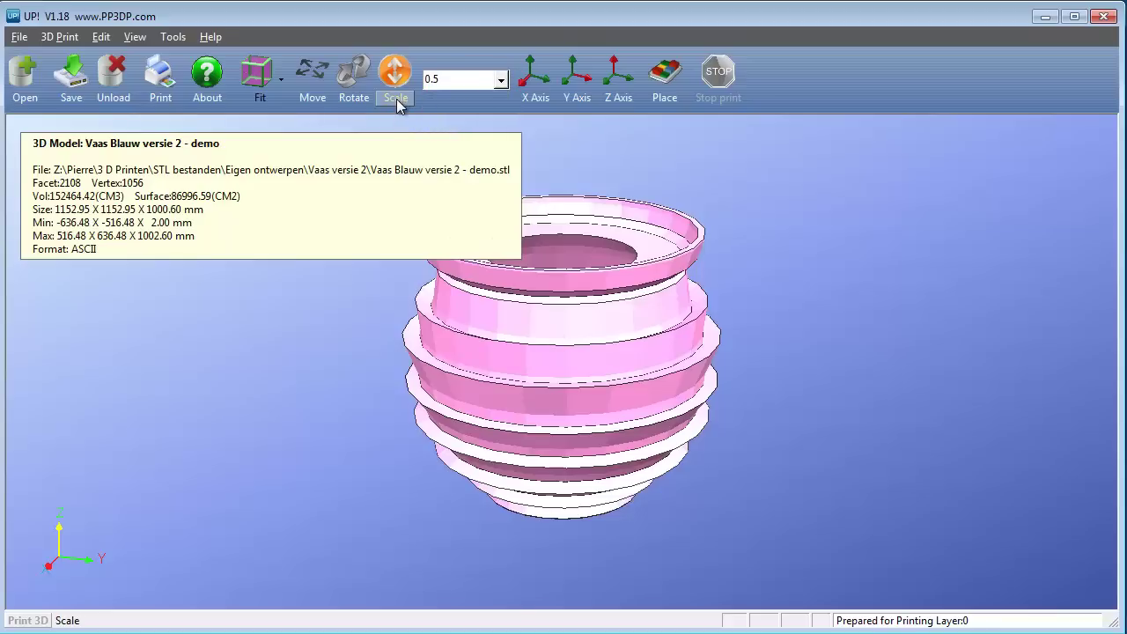
pyautogui.click(397, 99)
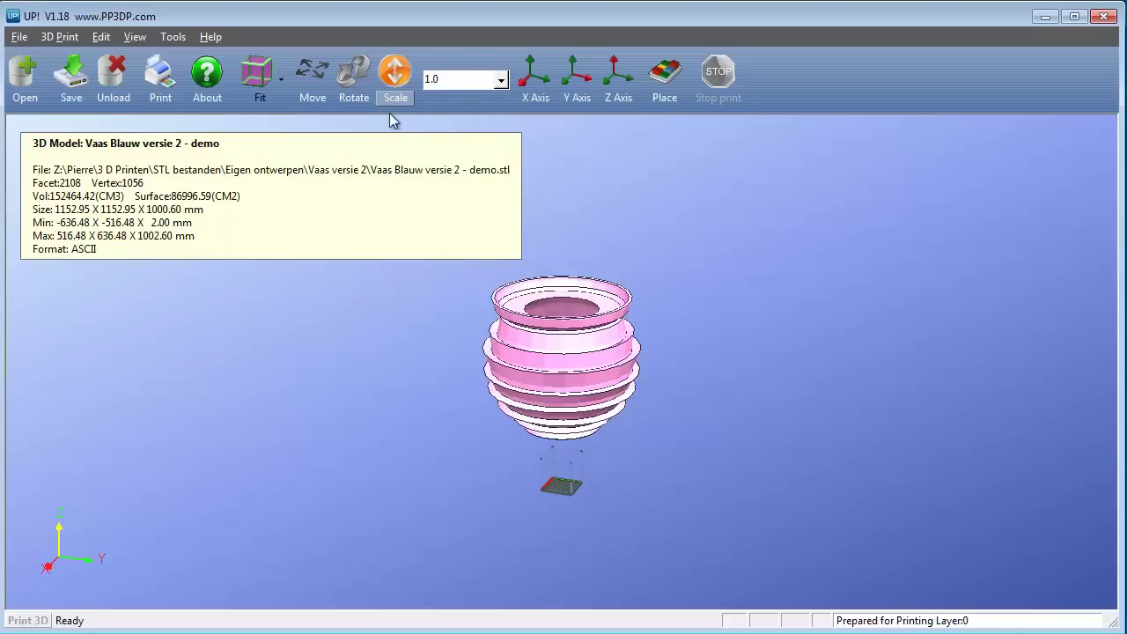
pyautogui.click(501, 80)
pyautogui.click(454, 138)
pyautogui.click(398, 101)
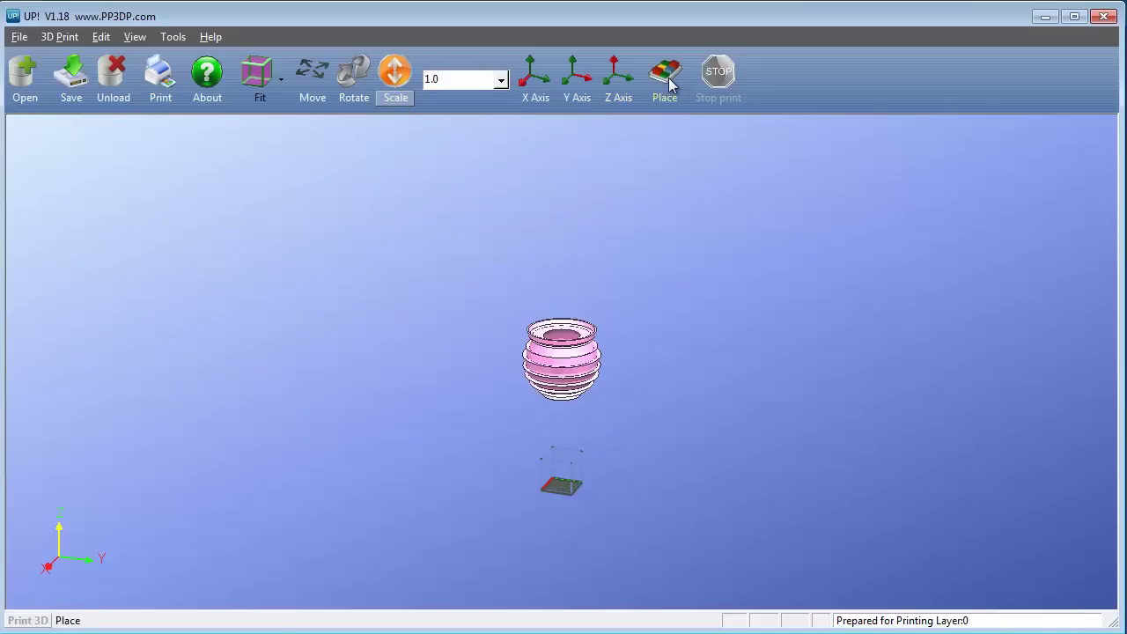
pyautogui.click(666, 81)
# - Scale the vase by 0.5 once more, re-place it, and switch to the Top view
pyautogui.click(501, 80)
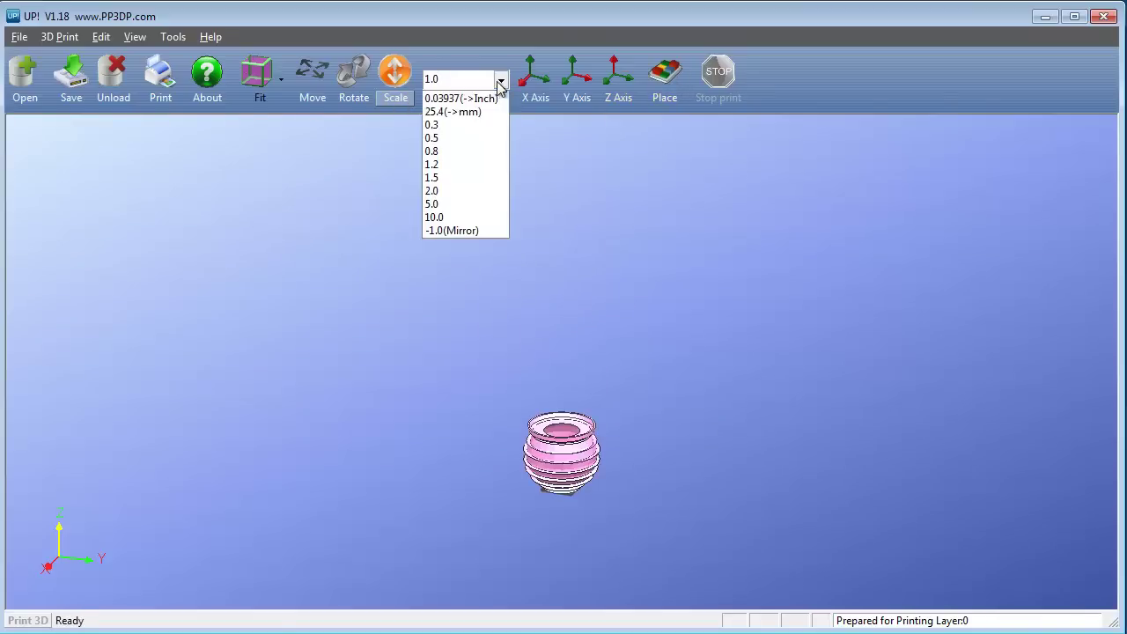
pyautogui.click(465, 141)
pyautogui.click(393, 101)
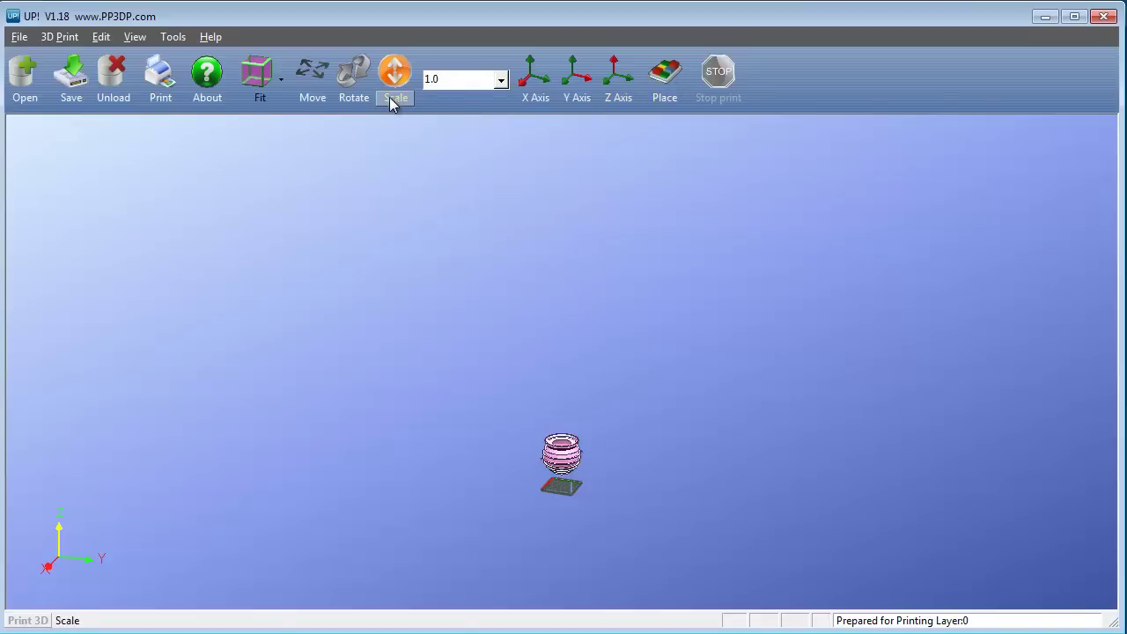
pyautogui.click(665, 89)
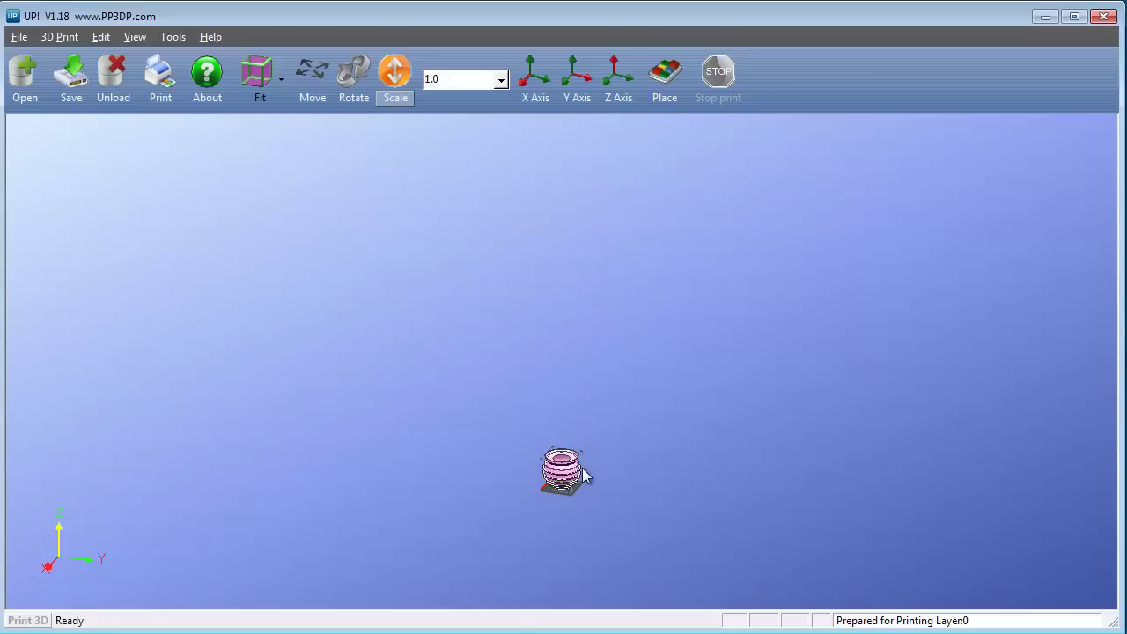
pyautogui.moveTo(583, 472); pyautogui.dragTo(550, 319)
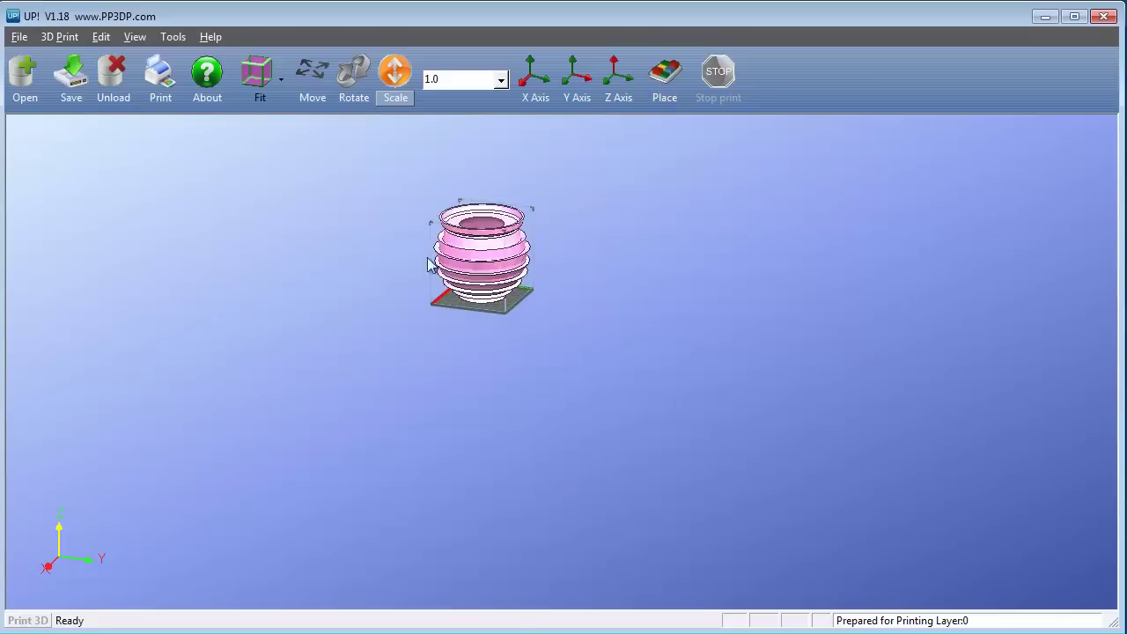
pyautogui.moveTo(431, 260); pyautogui.dragTo(441, 272)
pyautogui.scroll(3, 445, 236)
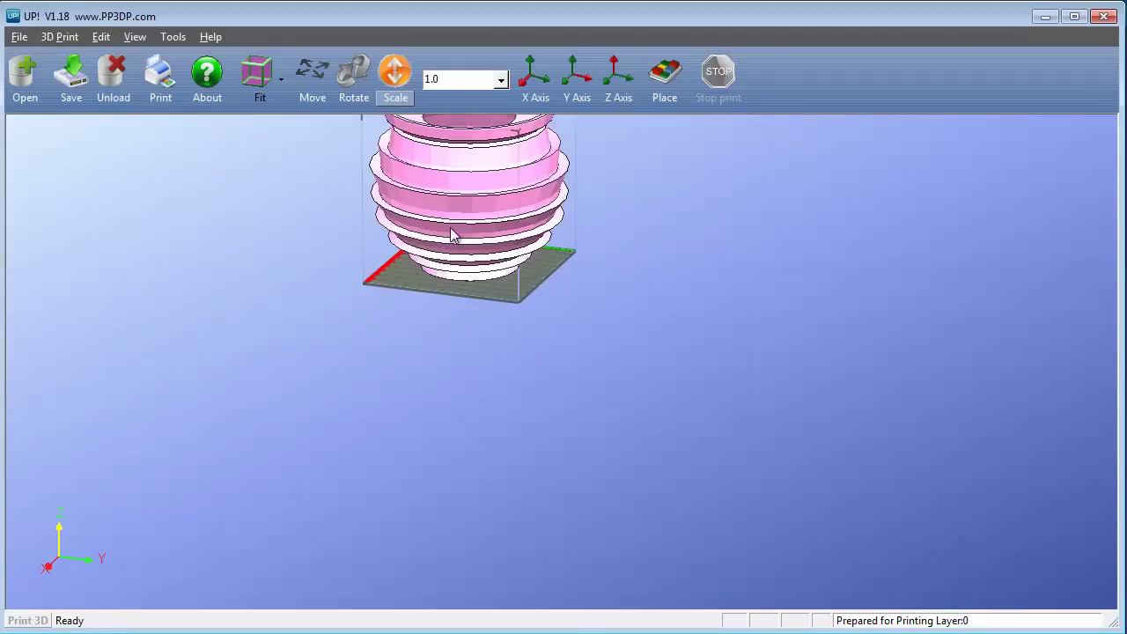
pyautogui.scroll(-3, 472, 219)
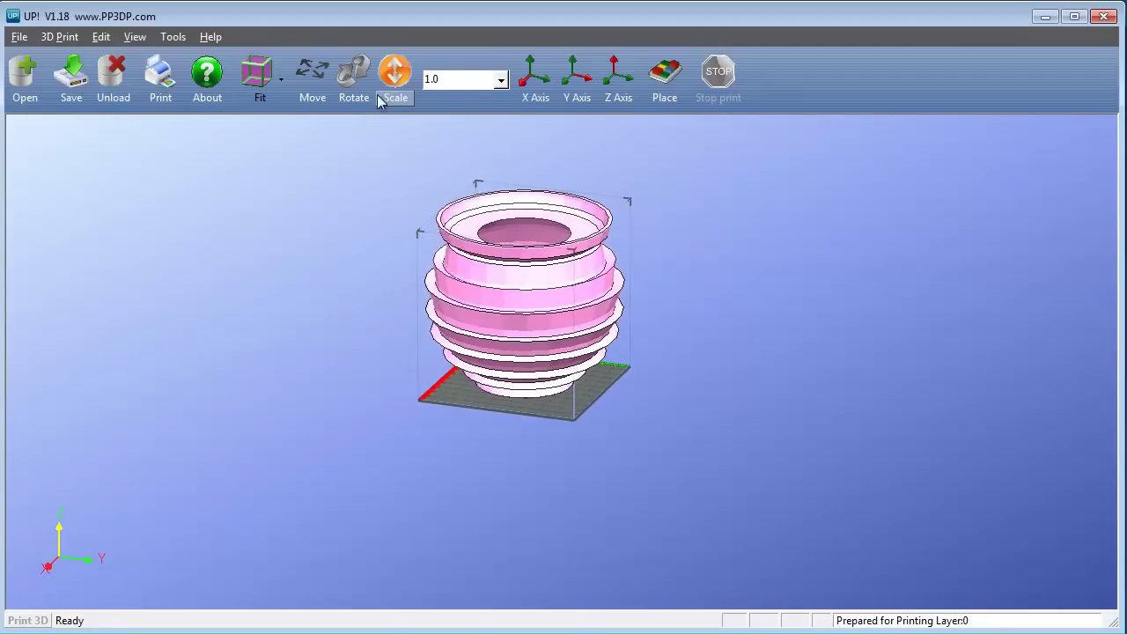
pyautogui.click(281, 79)
pyautogui.click(278, 116)
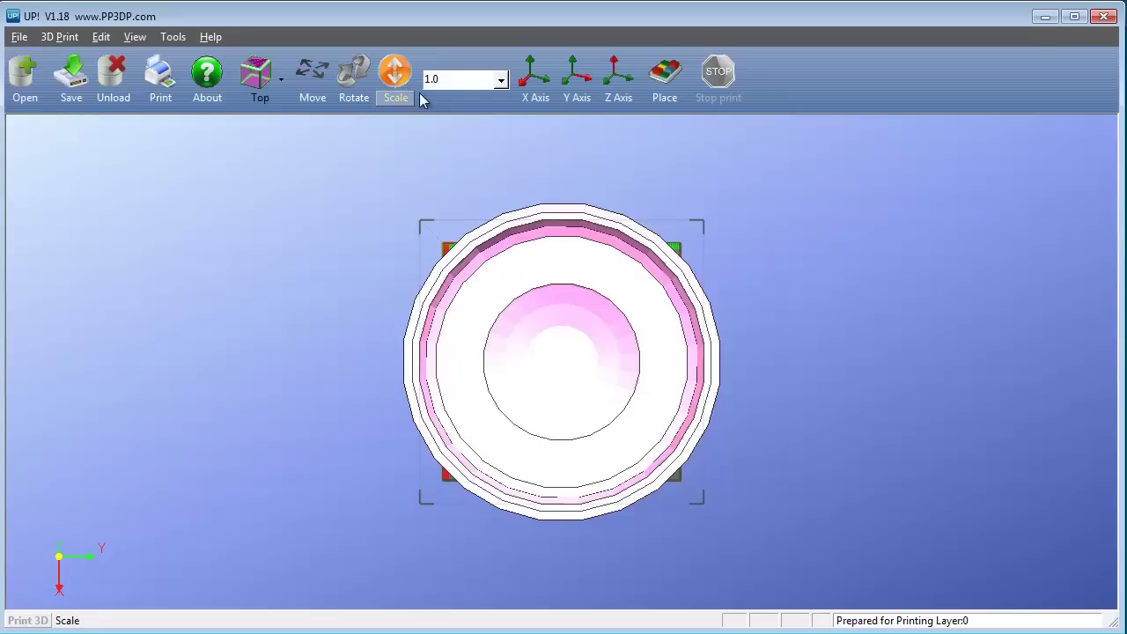
# - Scale the vase by 0.8 twice and set it back onto the build platform
pyautogui.click(501, 81)
pyautogui.click(464, 144)
pyautogui.click(397, 106)
pyautogui.click(501, 80)
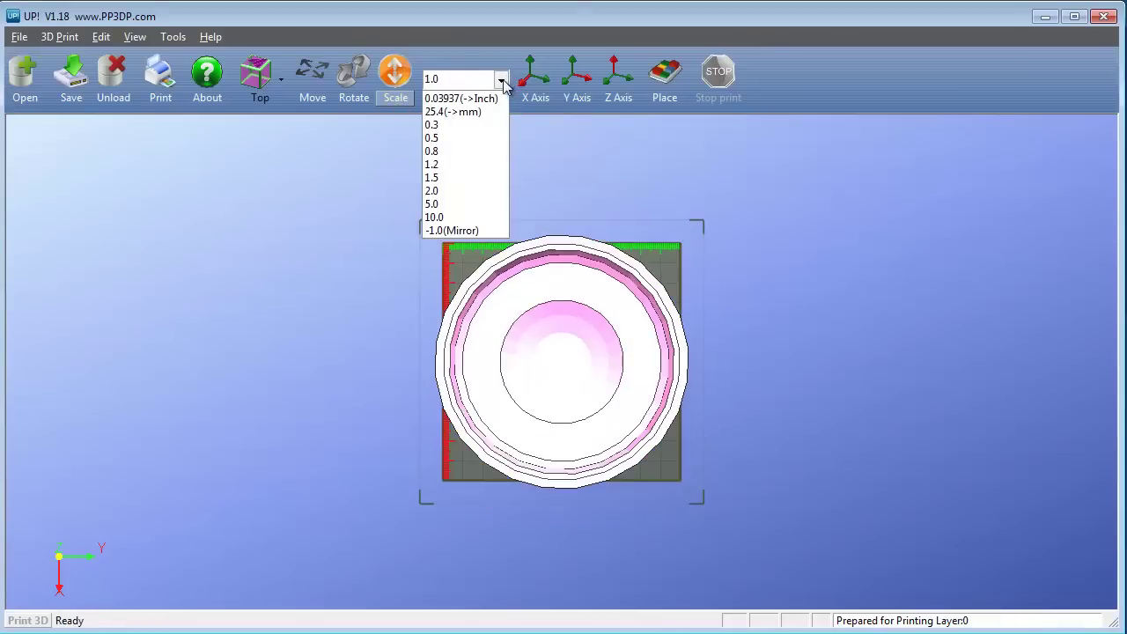
pyautogui.click(461, 151)
pyautogui.click(402, 107)
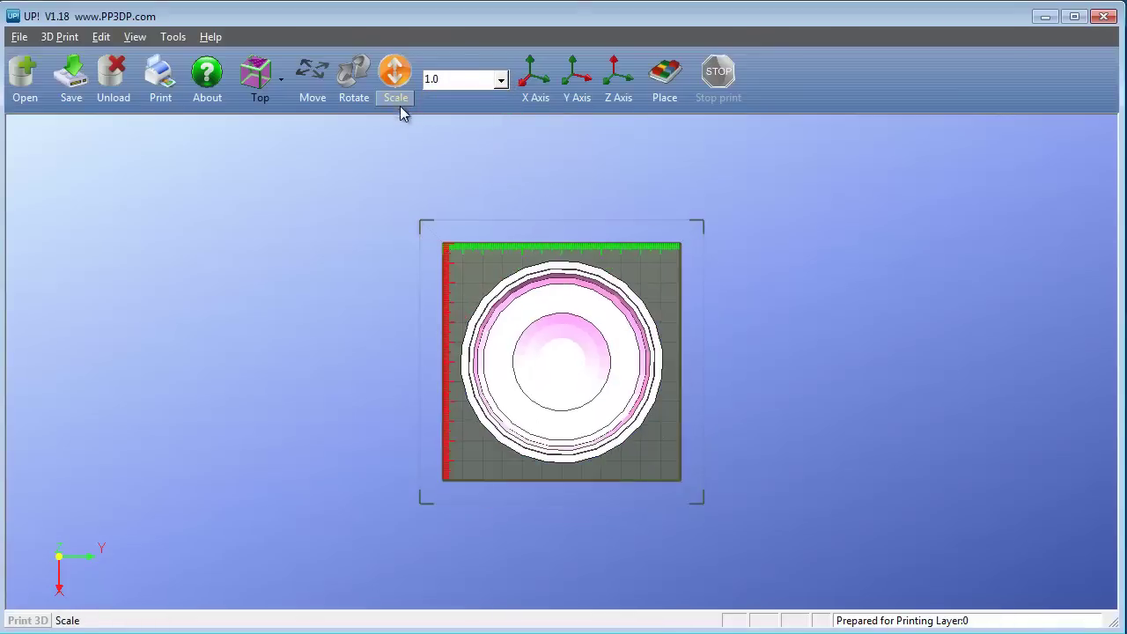
pyautogui.moveTo(704, 360); pyautogui.dragTo(615, 377, button='right')
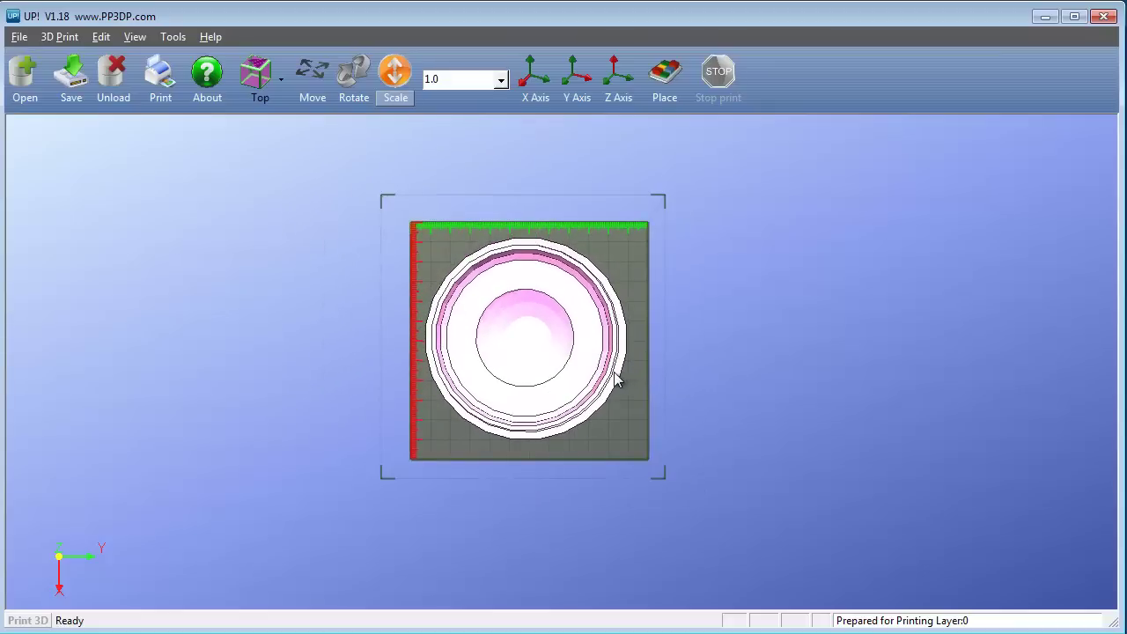
pyautogui.moveTo(614, 377); pyautogui.dragTo(554, 311)
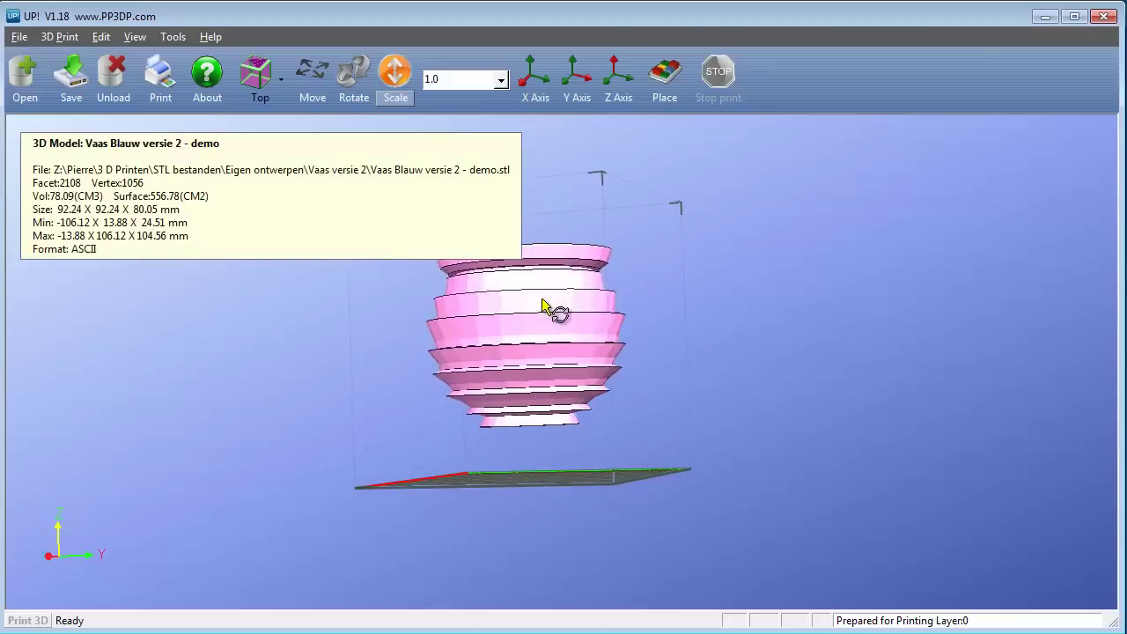
pyautogui.click(665, 78)
# - Orbit to a perspective view of the placed vase and open the 3D Print menu
pyautogui.moveTo(623, 353)
pyautogui.mouseDown()
pyautogui.moveTo(679, 484)
pyautogui.moveTo(555, 371)
pyautogui.moveTo(516, 448)
pyautogui.moveTo(534, 414)
pyautogui.moveTo(528, 432)
pyautogui.mouseUp()
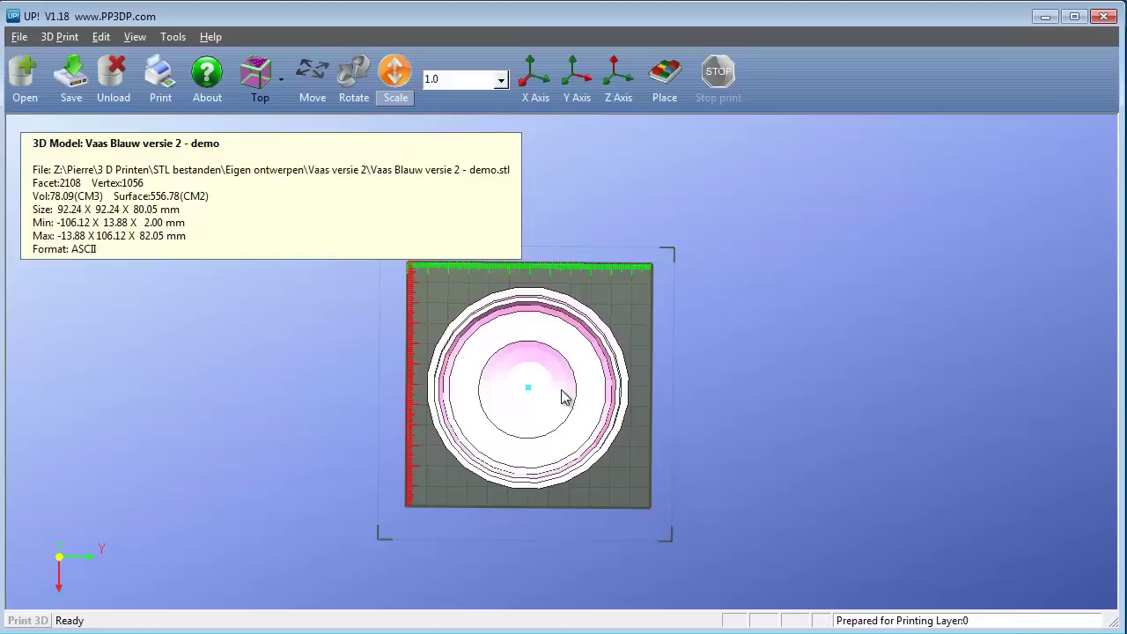
pyautogui.moveTo(566, 395)
pyautogui.mouseDown()
pyautogui.moveTo(581, 302)
pyautogui.moveTo(595, 356)
pyautogui.moveTo(573, 296)
pyautogui.moveTo(566, 323)
pyautogui.mouseUp()
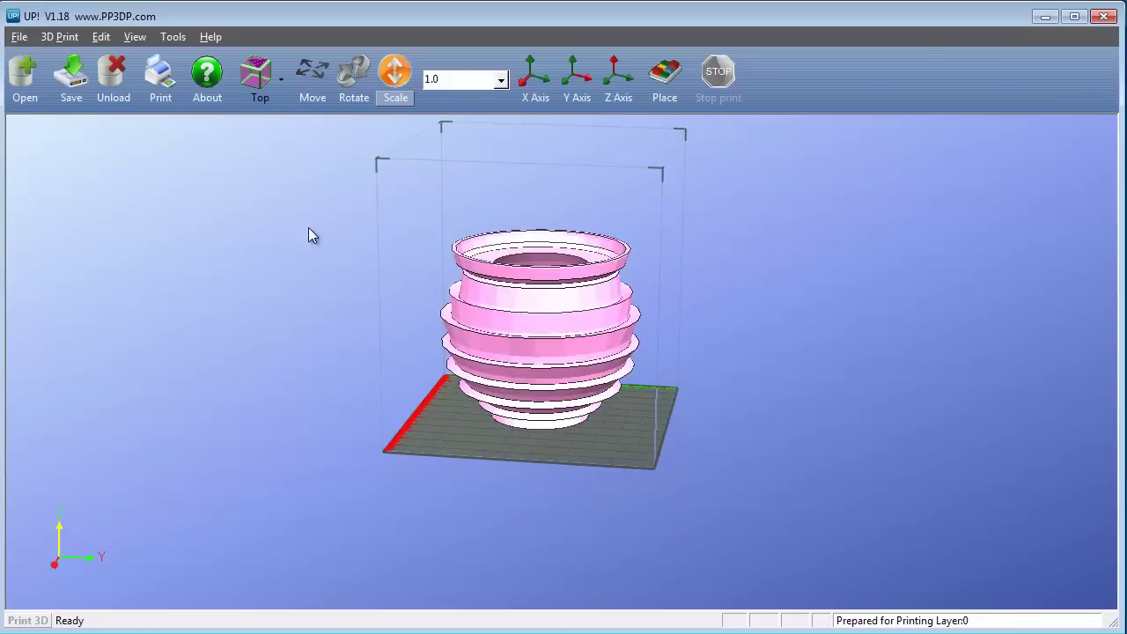
pyautogui.click(60, 36)
# - Check the printer setup and slice the vase at Normal quality
pyautogui.click(91, 106)
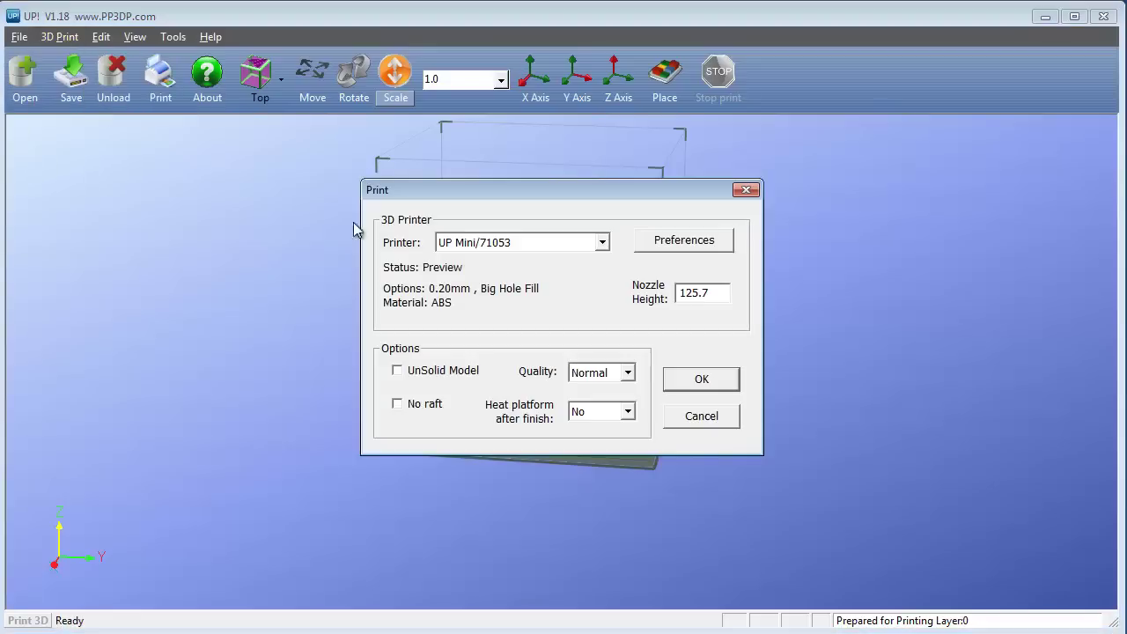
pyautogui.click(682, 243)
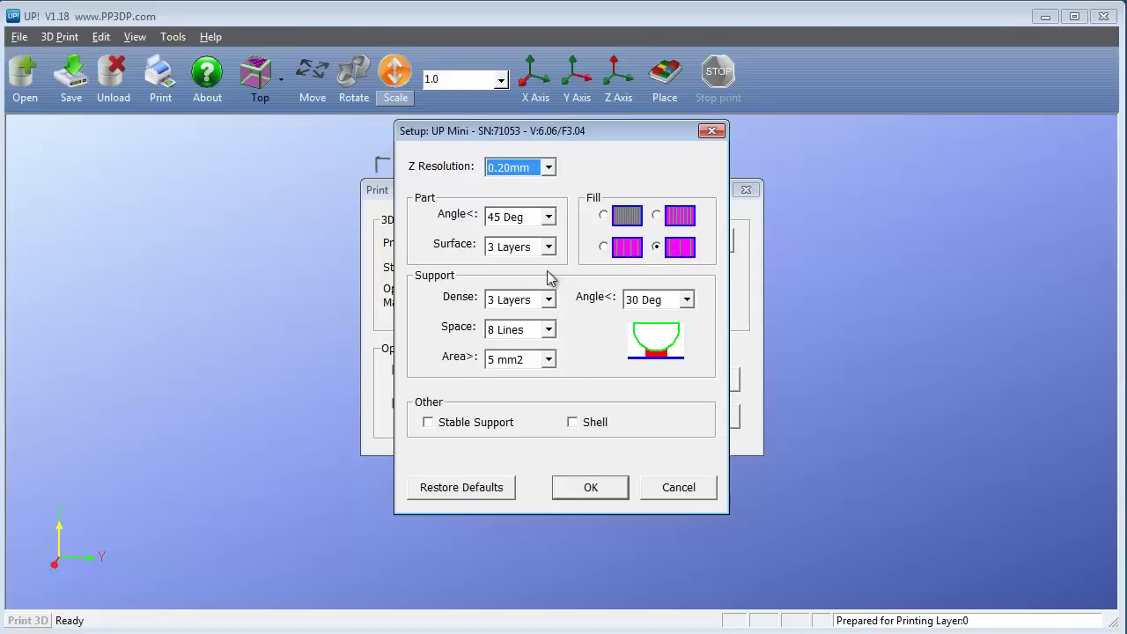
pyautogui.click(587, 487)
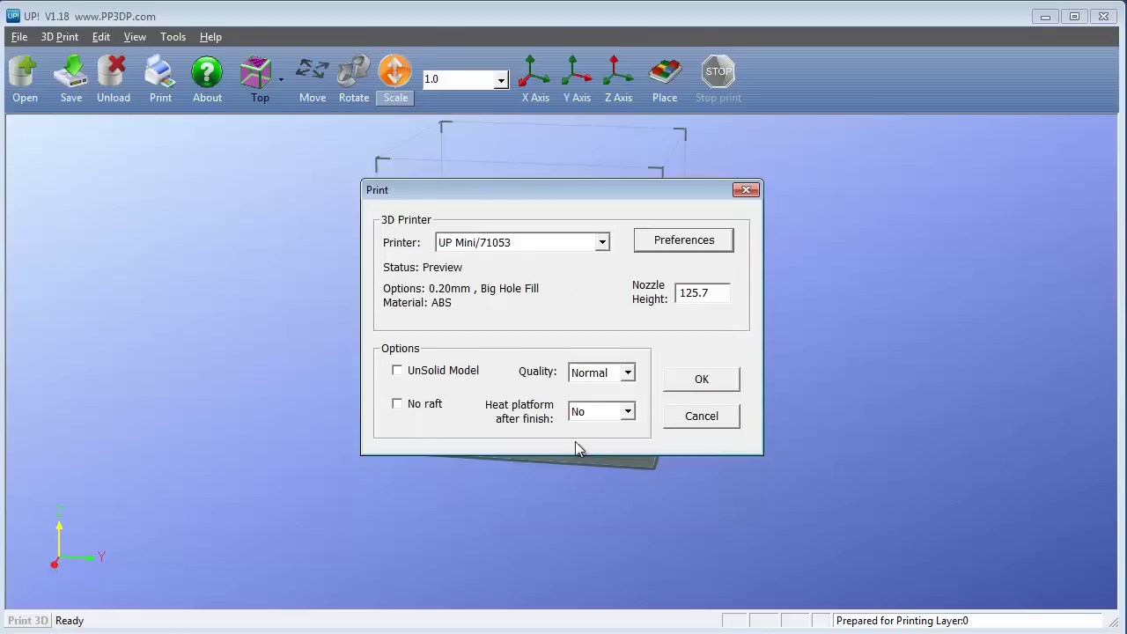
pyautogui.click(628, 374)
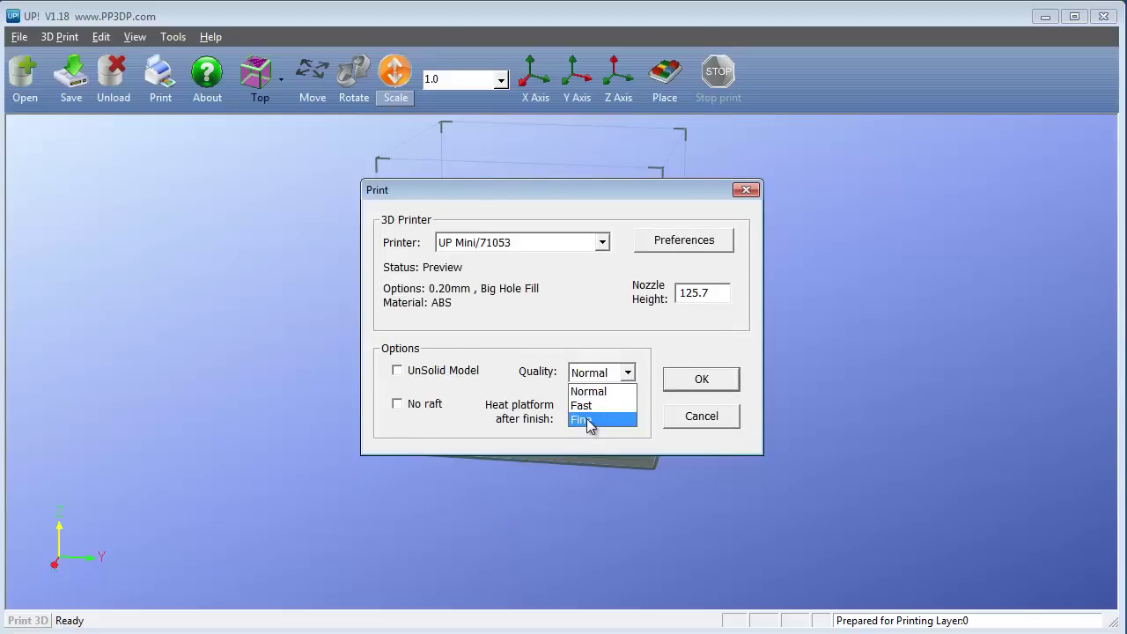
pyautogui.click(605, 394)
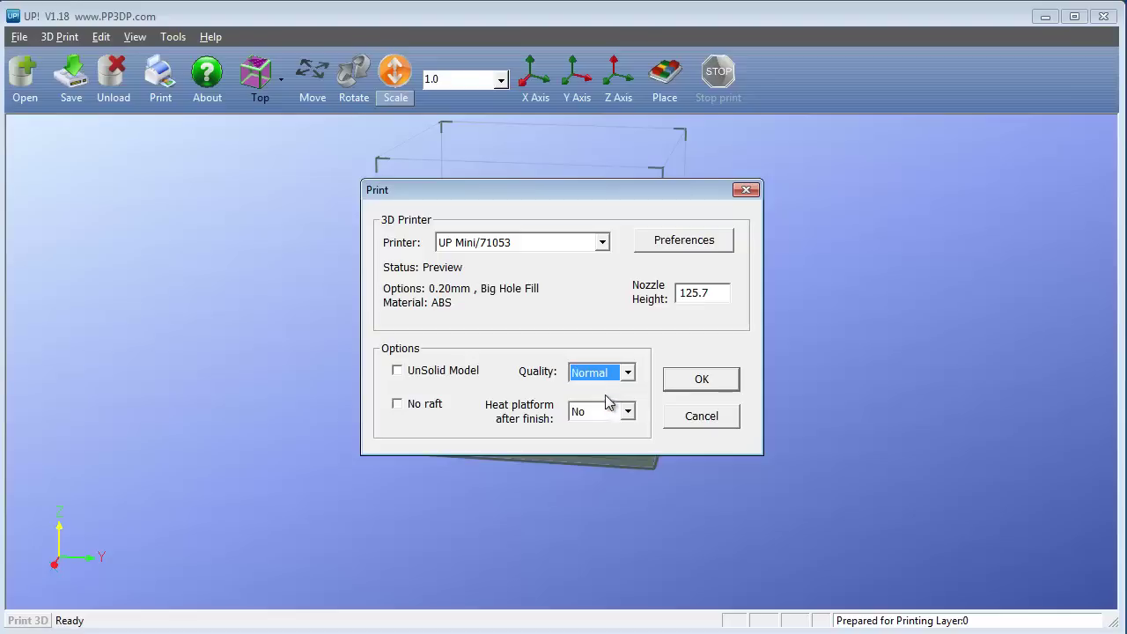
pyautogui.click(720, 386)
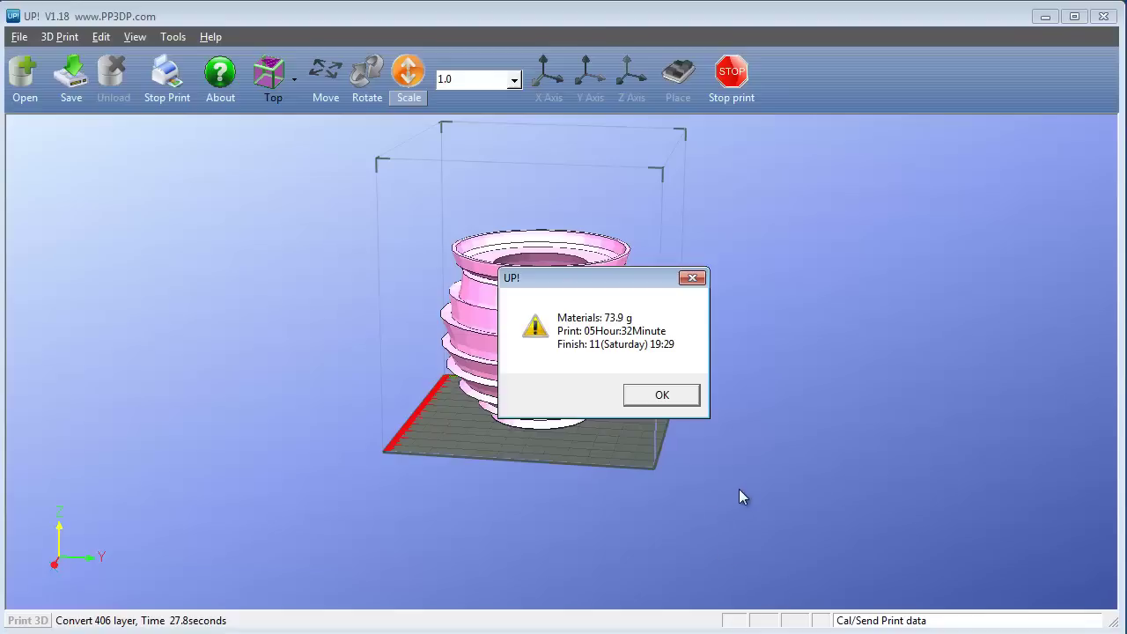
# - Close the 73.9 g estimate, browse the Quality list without changing Normal, and cancel Print
pyautogui.click(663, 397)
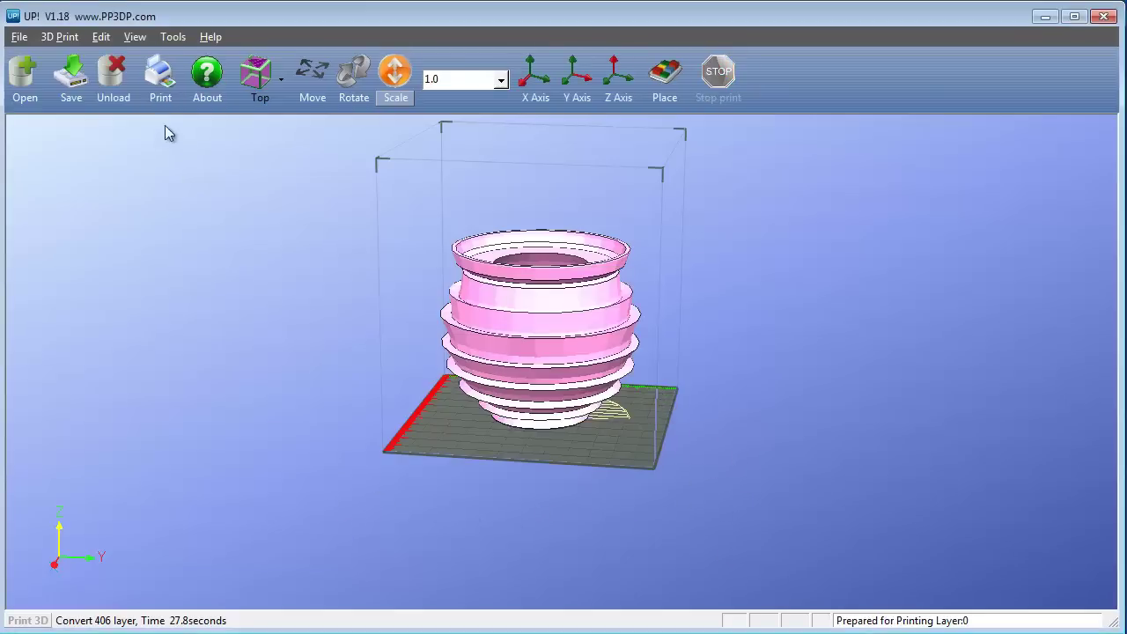
pyautogui.click(170, 95)
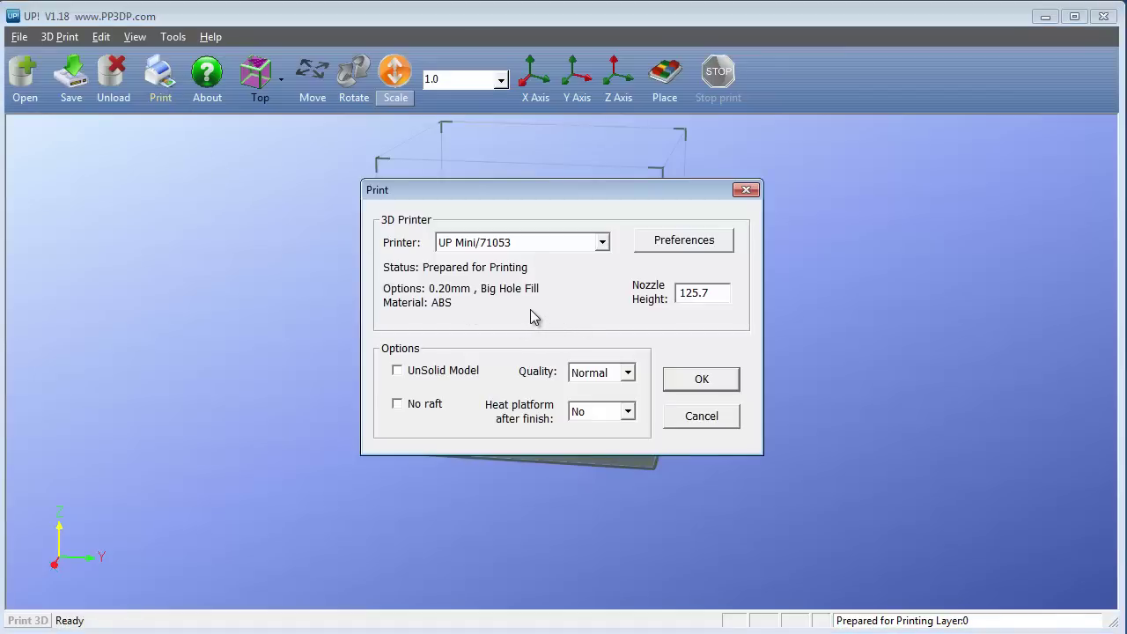
pyautogui.click(627, 375)
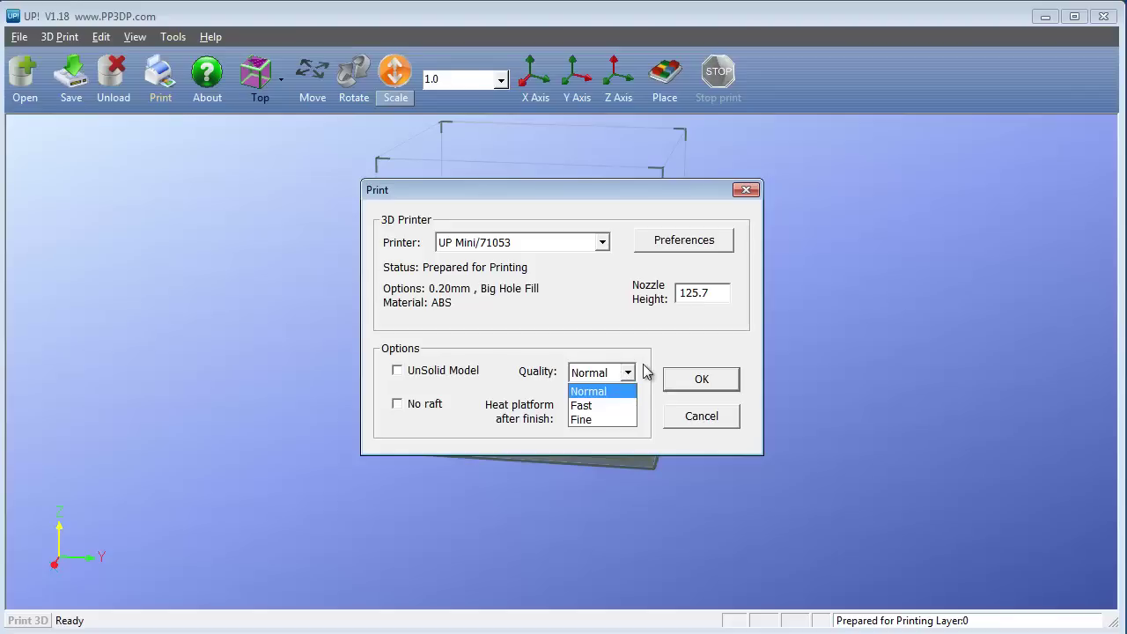
pyautogui.click(664, 358)
pyautogui.click(626, 373)
pyautogui.click(659, 357)
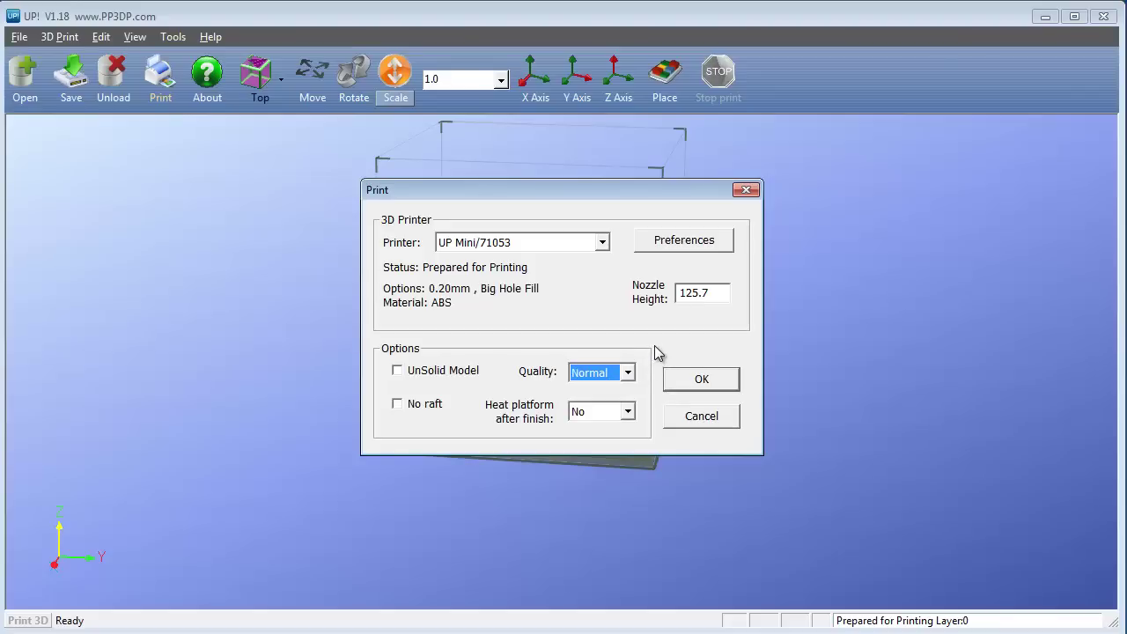
pyautogui.click(628, 373)
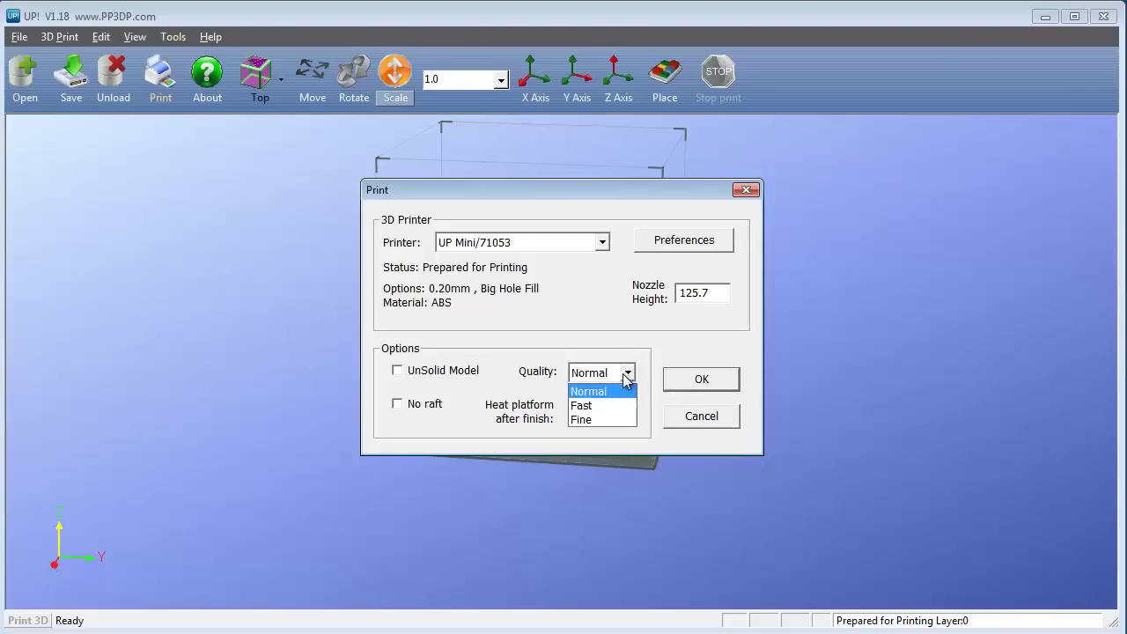
pyautogui.click(689, 419)
pyautogui.click(695, 423)
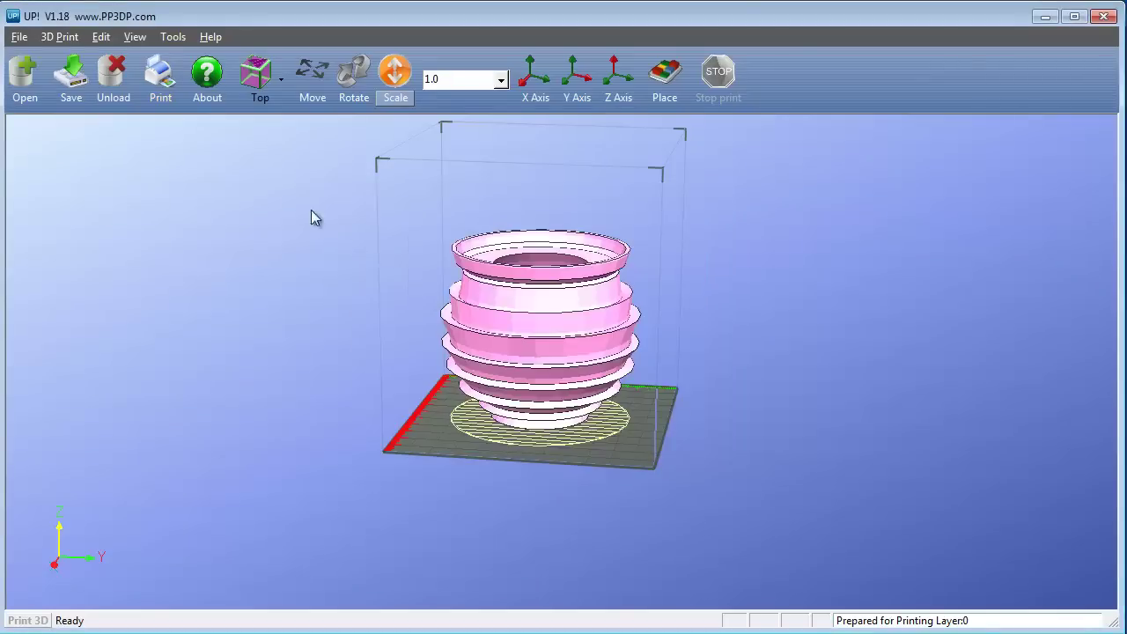
pyautogui.click(60, 37)
# - Re-slice the vase at Fine quality, close the 74.1 g / 7 h 22 min estimate, reopen Print
pyautogui.click(55, 113)
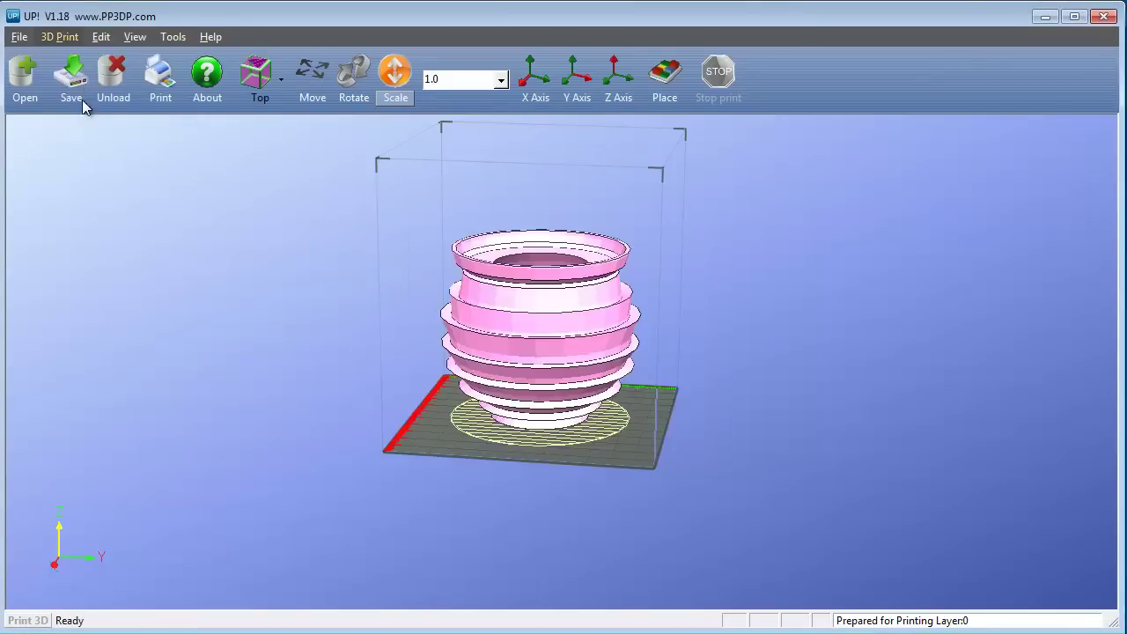
pyautogui.click(627, 373)
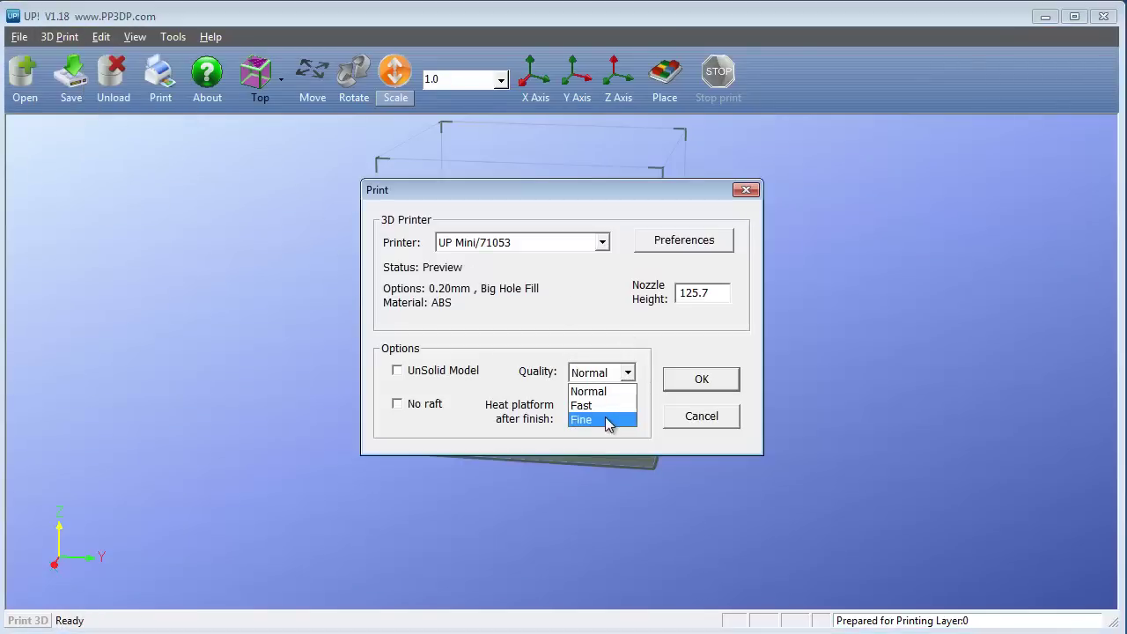
pyautogui.click(604, 420)
pyautogui.click(702, 385)
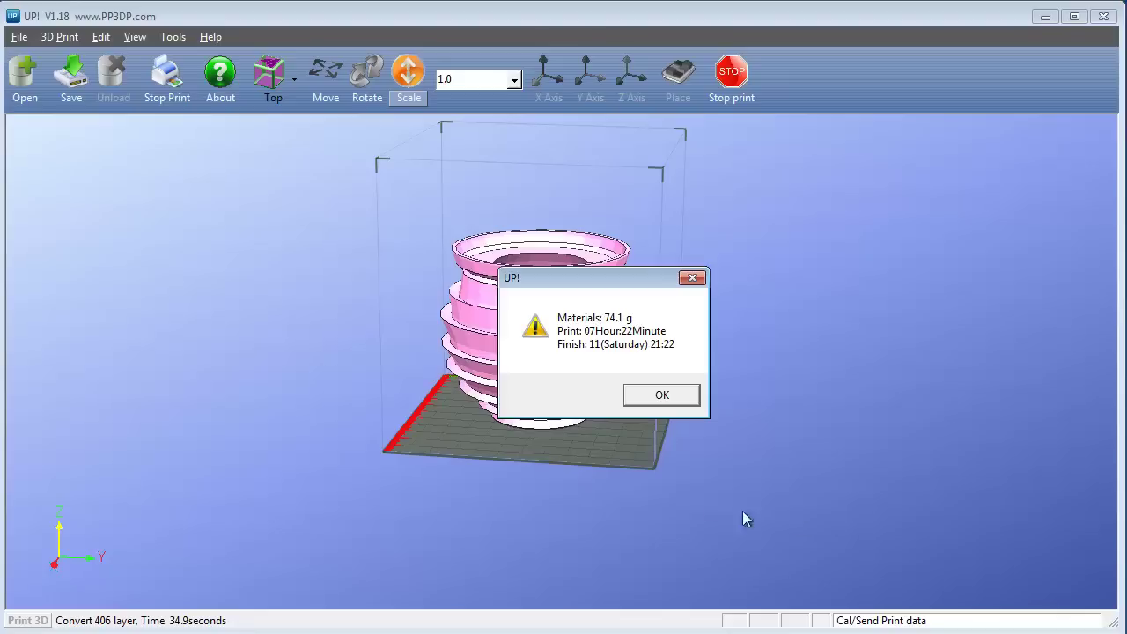
pyautogui.click(684, 397)
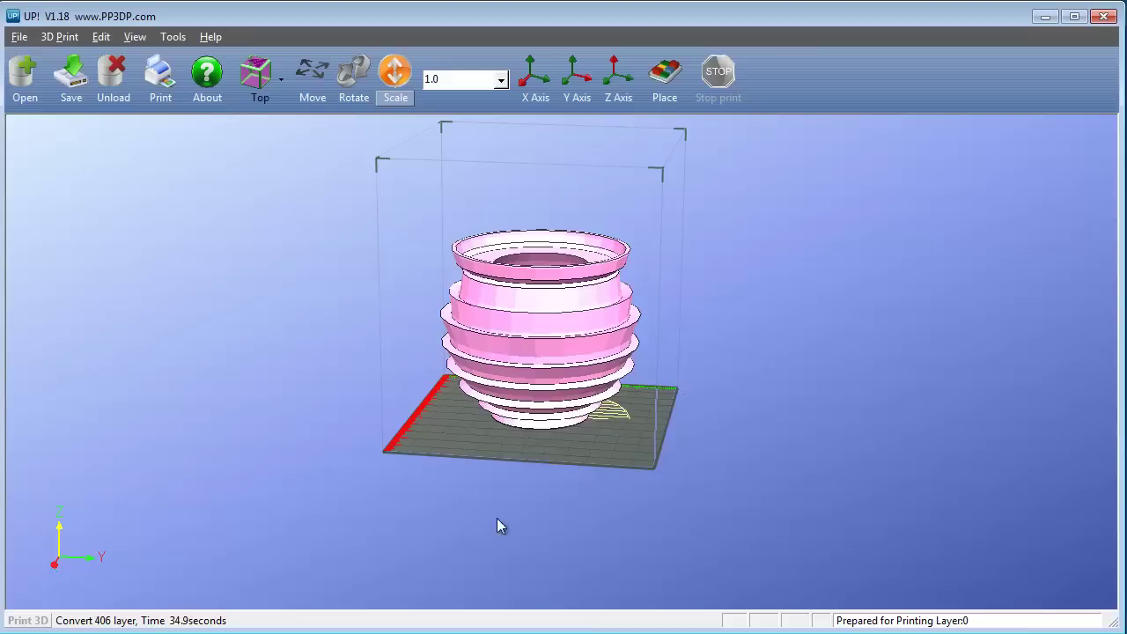
pyautogui.click(157, 87)
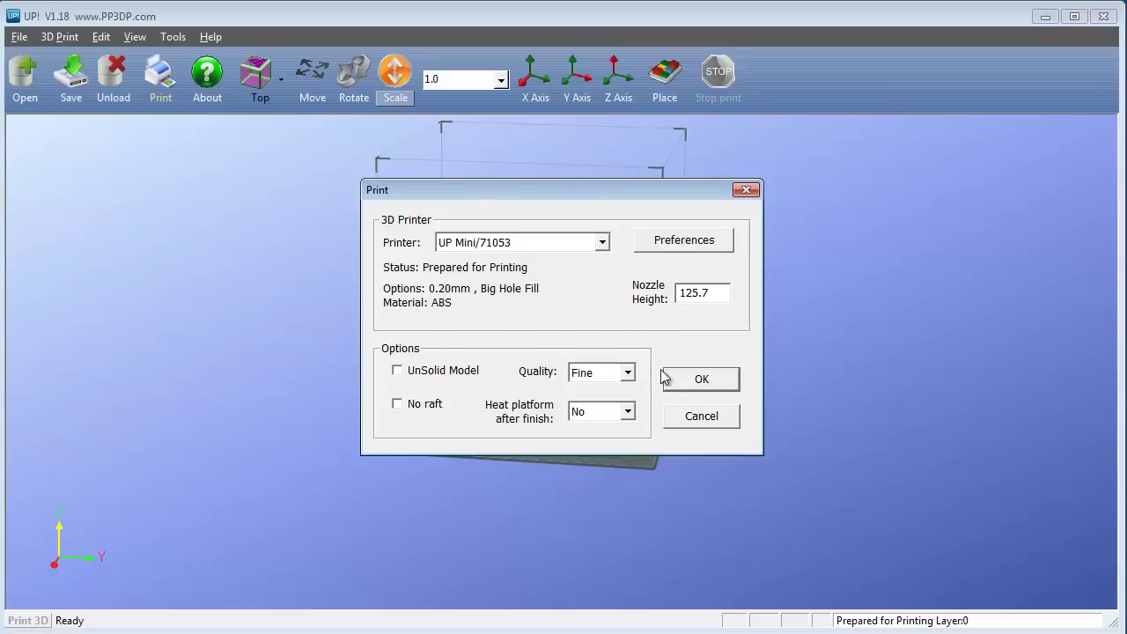
# - Send the Fine-quality vase to the printer and position the LifeCam webcam window
pyautogui.click(693, 380)
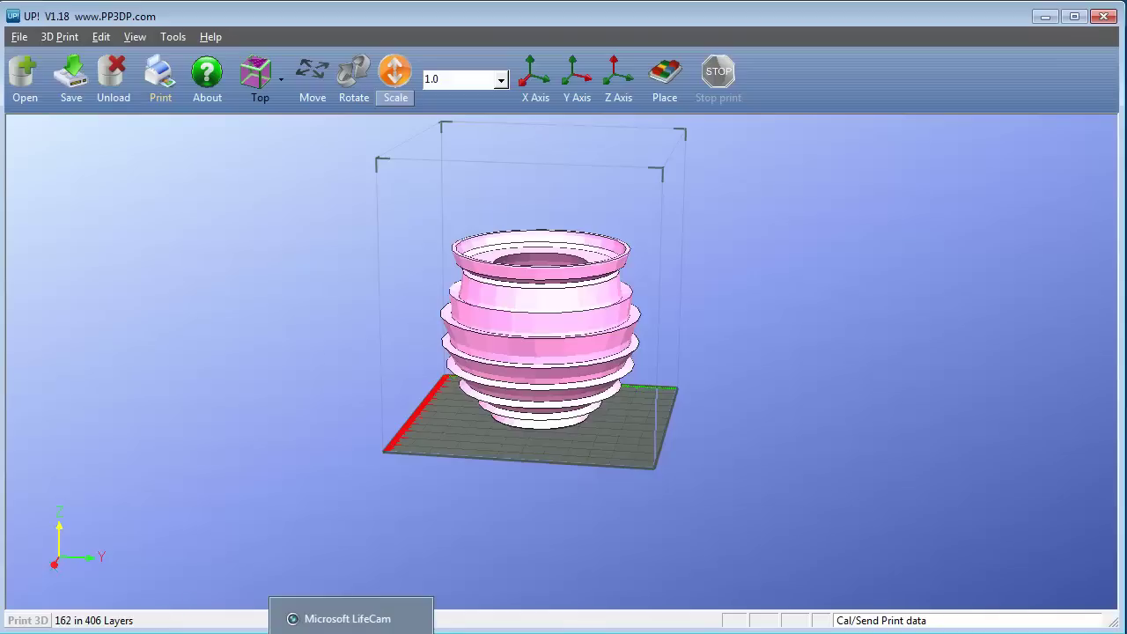
pyautogui.click(348, 619)
pyautogui.moveTo(438, 29); pyautogui.dragTo(512, 39)
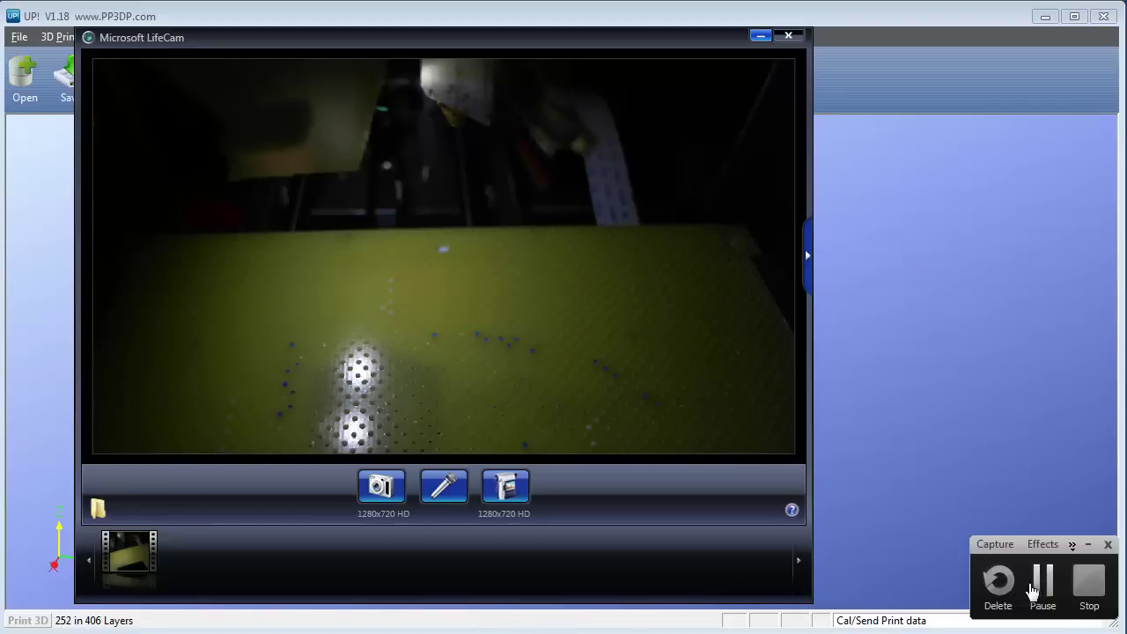
# - Minimise the LifeCam webcam window to return to UP!
pyautogui.click(1037, 582)
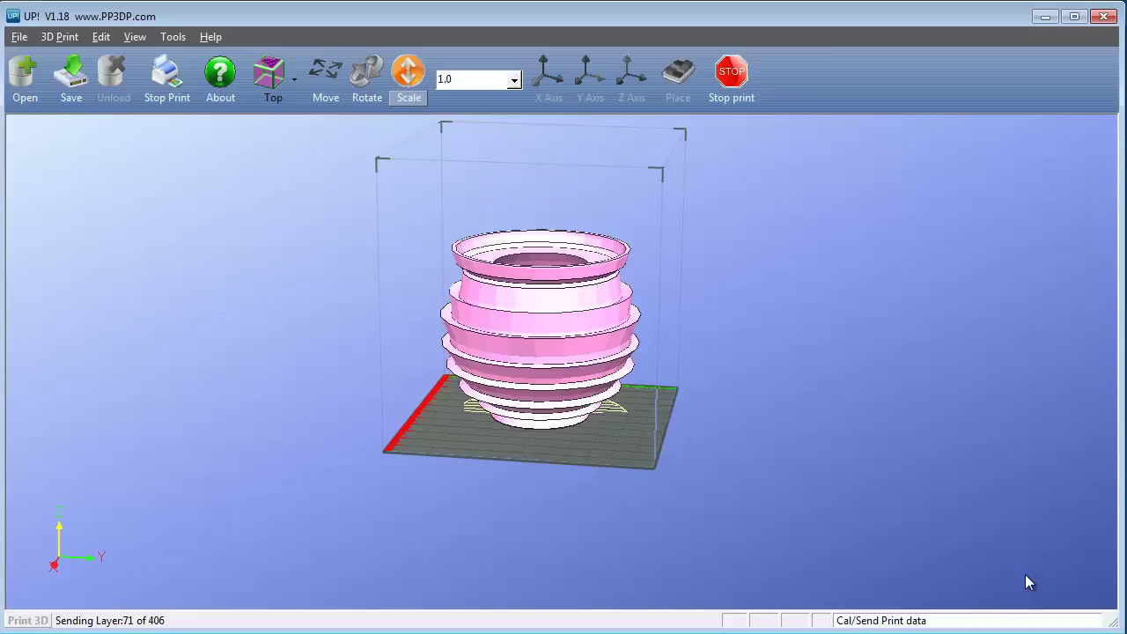
# - Once all 406 layers are sent, confirm the 7 h 22 min estimate so printing begins
pyautogui.click(136, 38)
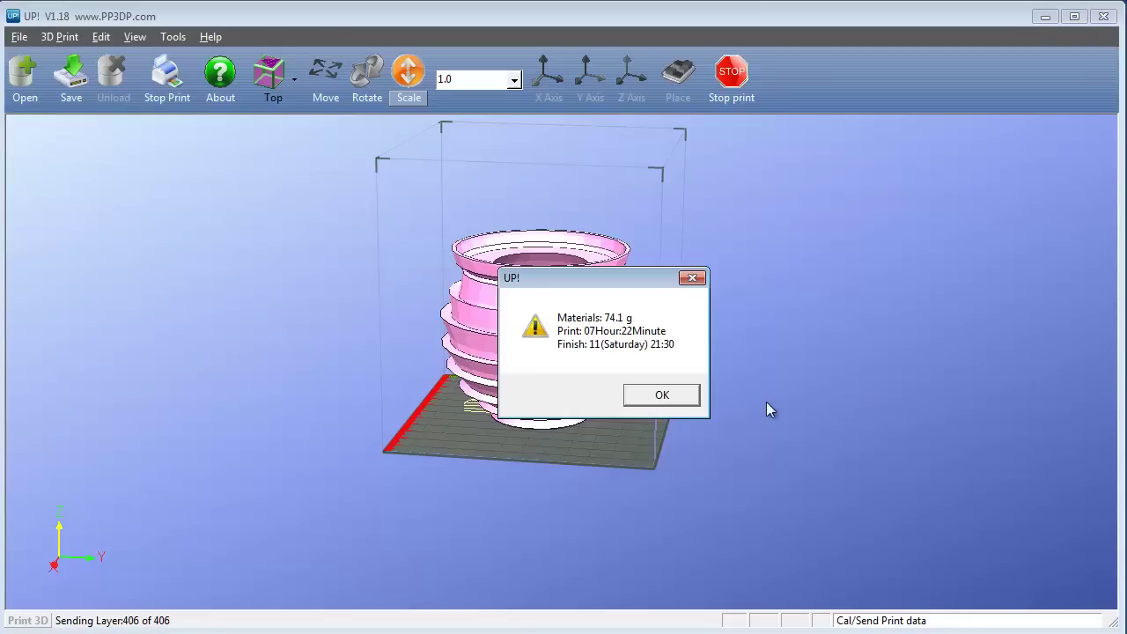
pyautogui.click(693, 402)
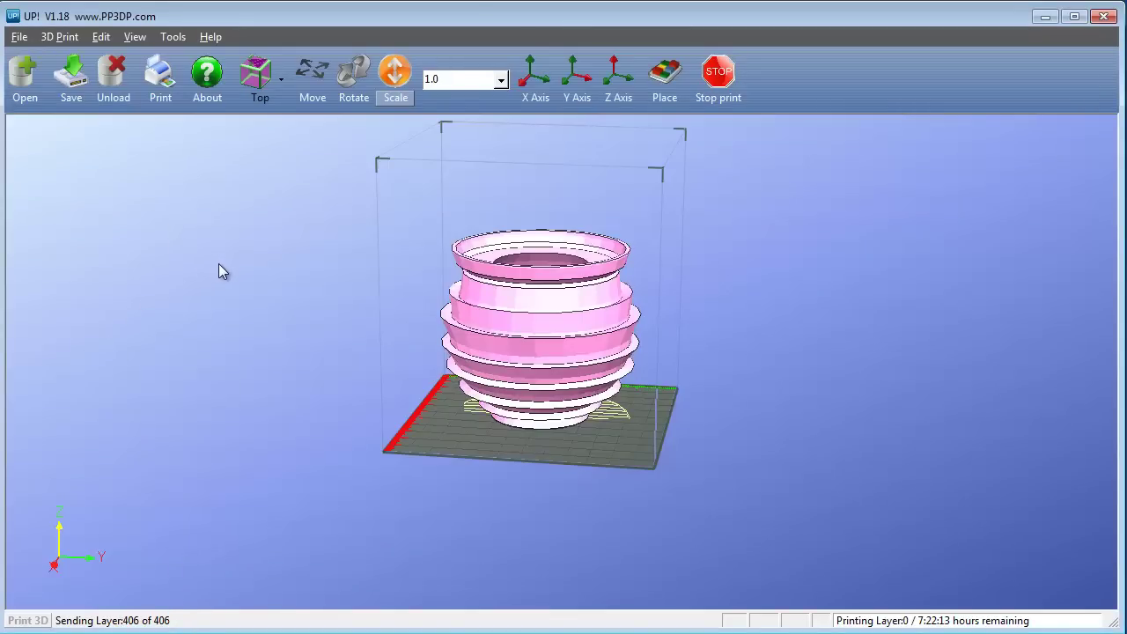
# - Show the 3D Print Maintenance panel with nozzle heating, shift it right, and bring up the LifeCam webcam view
pyautogui.click(62, 37)
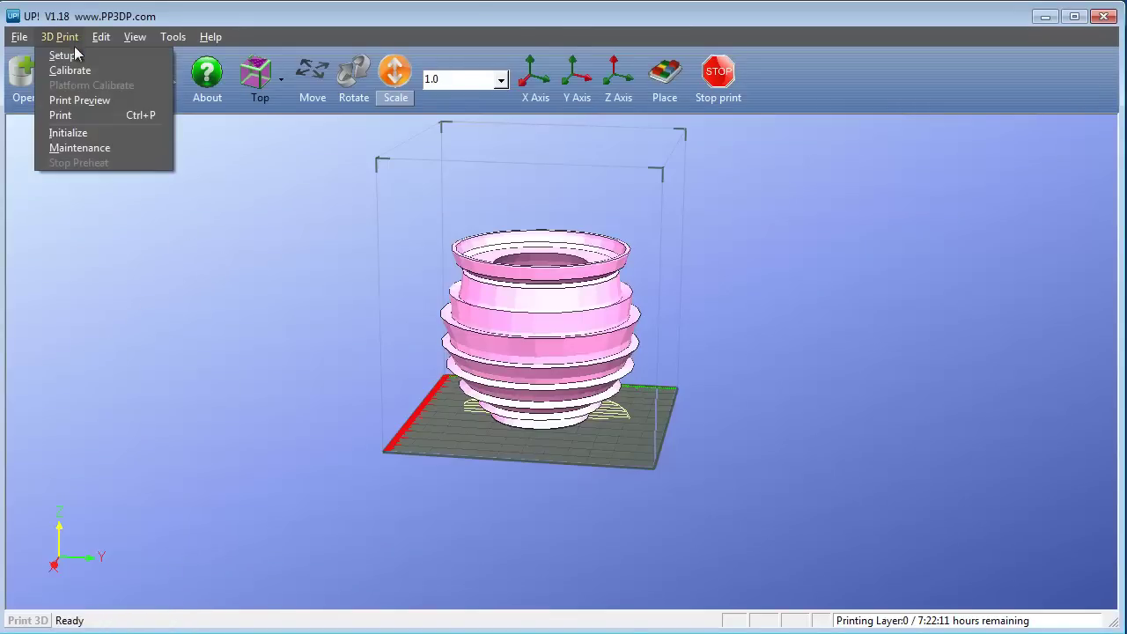
pyautogui.click(80, 148)
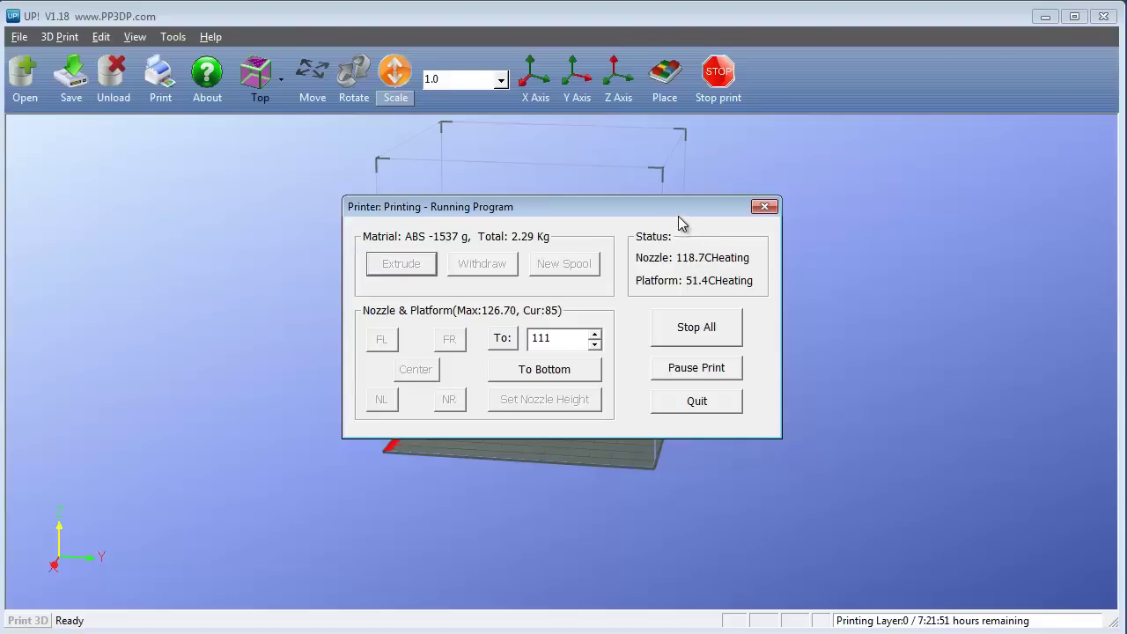
pyautogui.moveTo(679, 223); pyautogui.dragTo(885, 226)
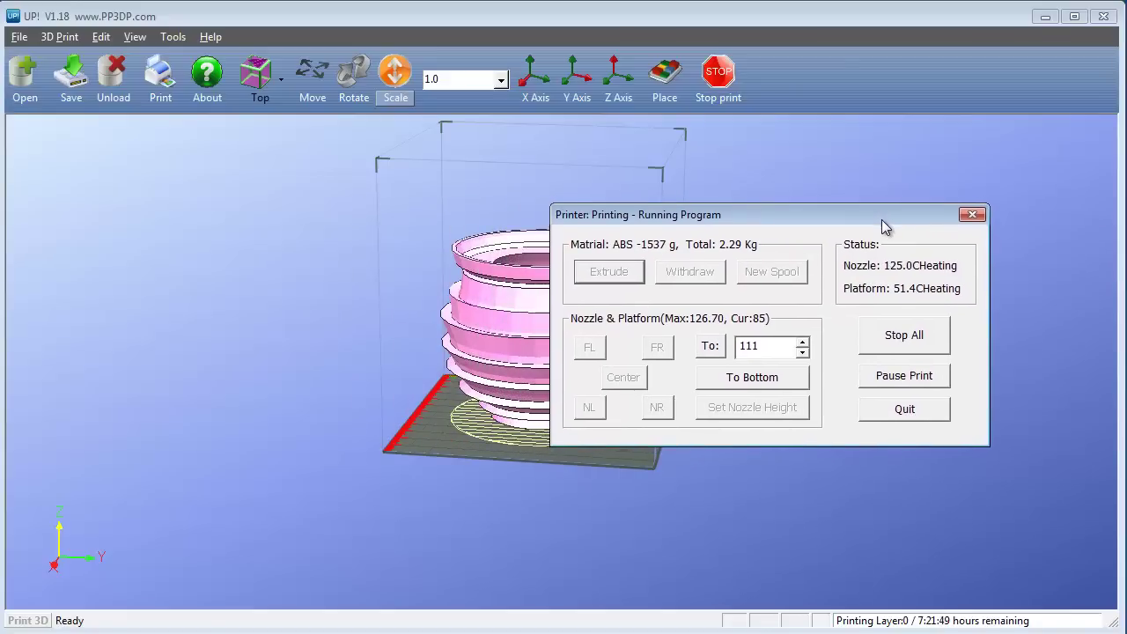
pyautogui.click(493, 630)
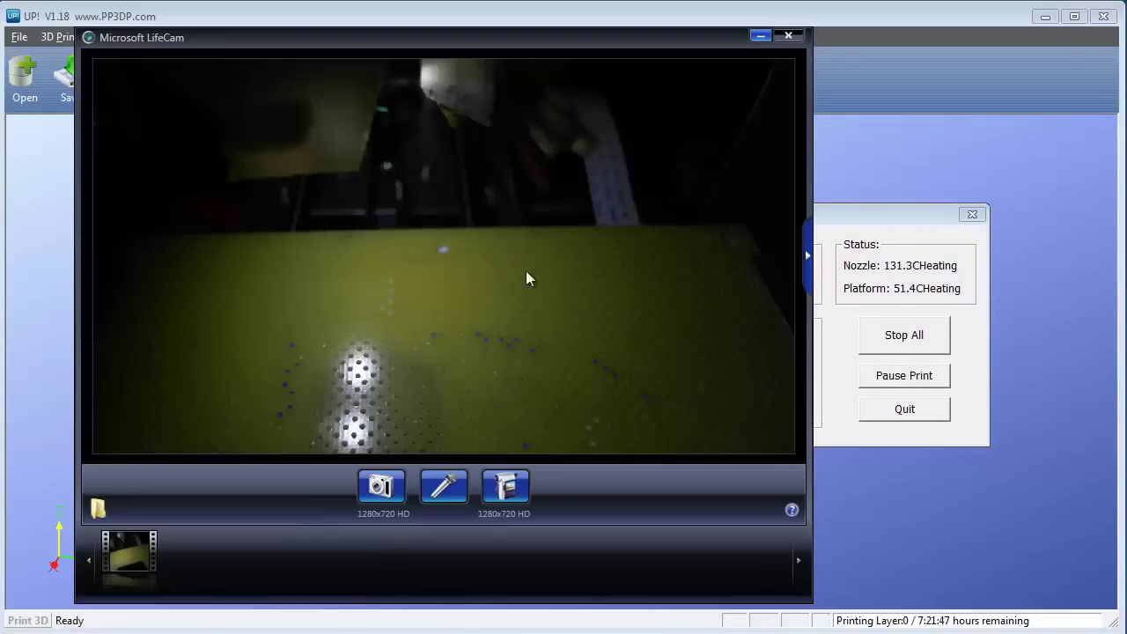
# - Move the LifeCam webcam window to the left while the first layer starts printing
pyautogui.moveTo(574, 42)
pyautogui.mouseDown()
pyautogui.moveTo(511, 46)
pyautogui.moveTo(507, 98)
pyautogui.moveTo(517, 98)
pyautogui.mouseUp()
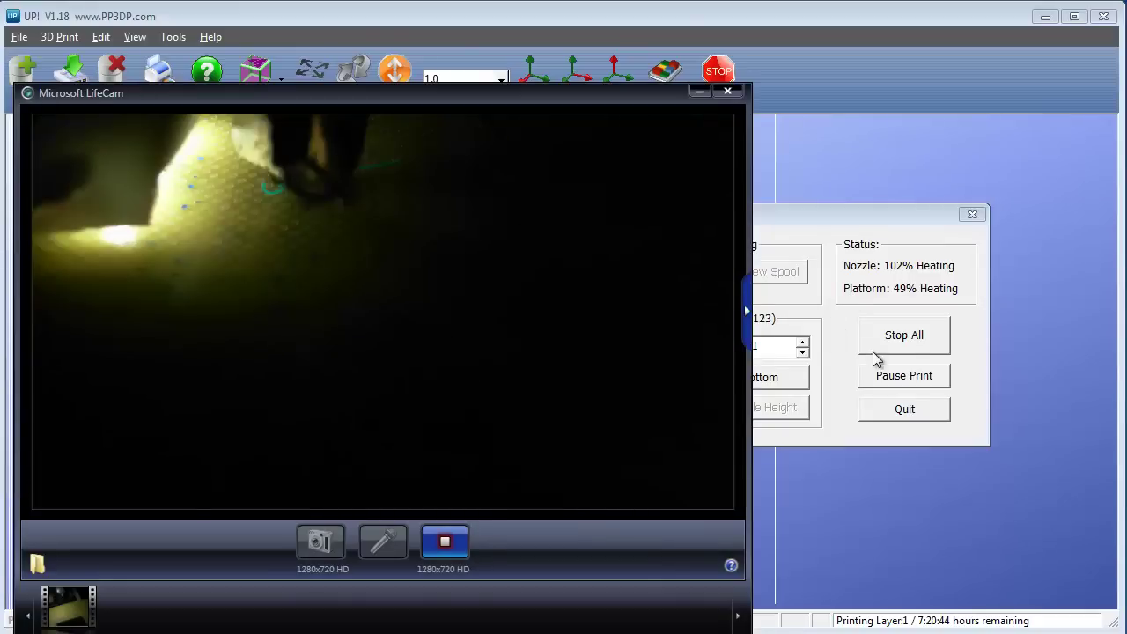
# - Quit the print status dialog and return to the LifeCam feed of layer 1 printing
pyautogui.click(907, 412)
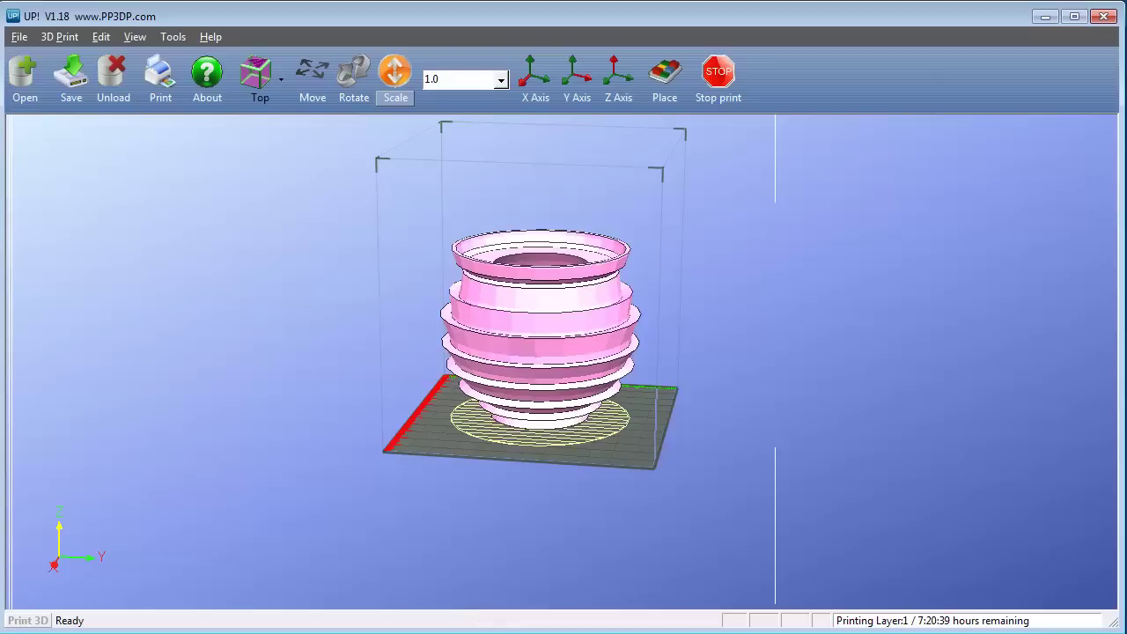
pyautogui.hotkey('alt', 'Tab')
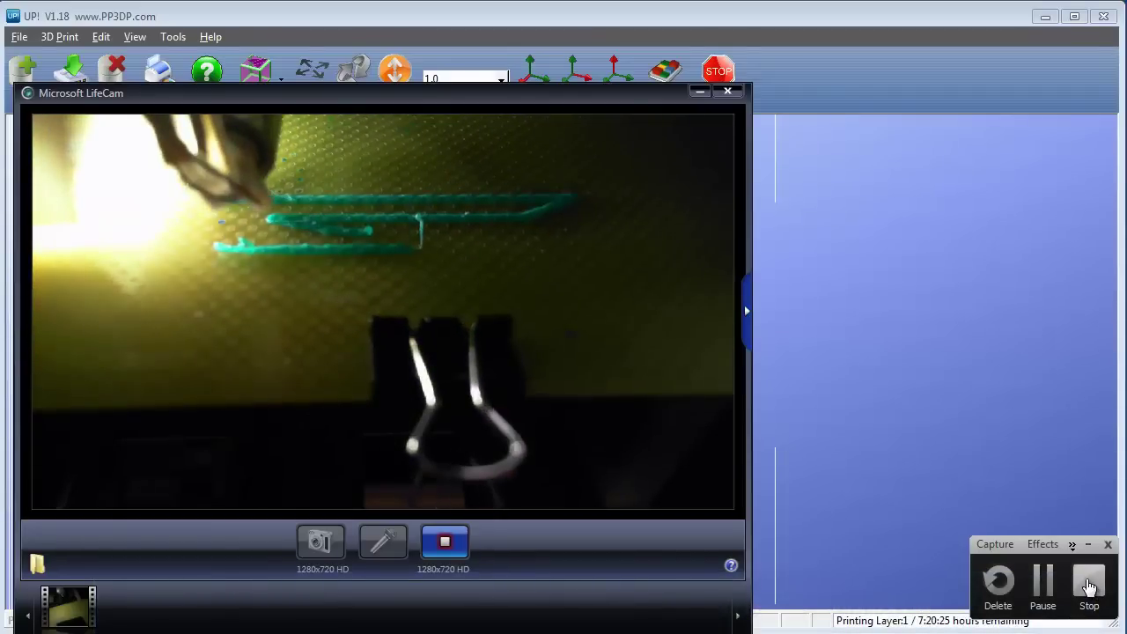
# - Stop the LifeCam video recording of the vase's first layer
pyautogui.click(1089, 583)
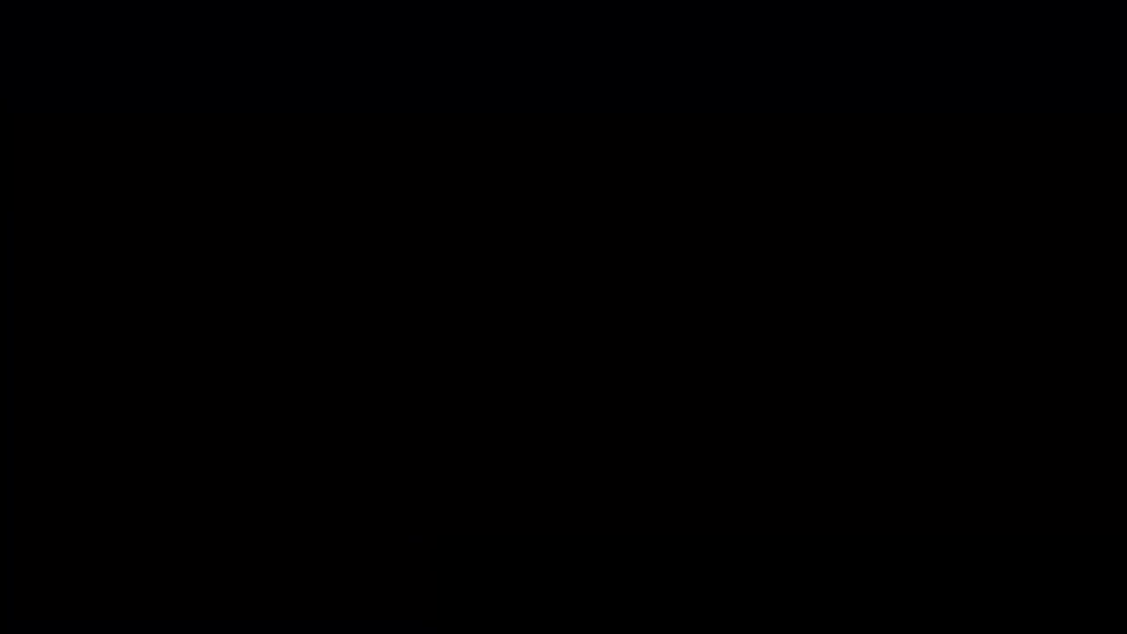